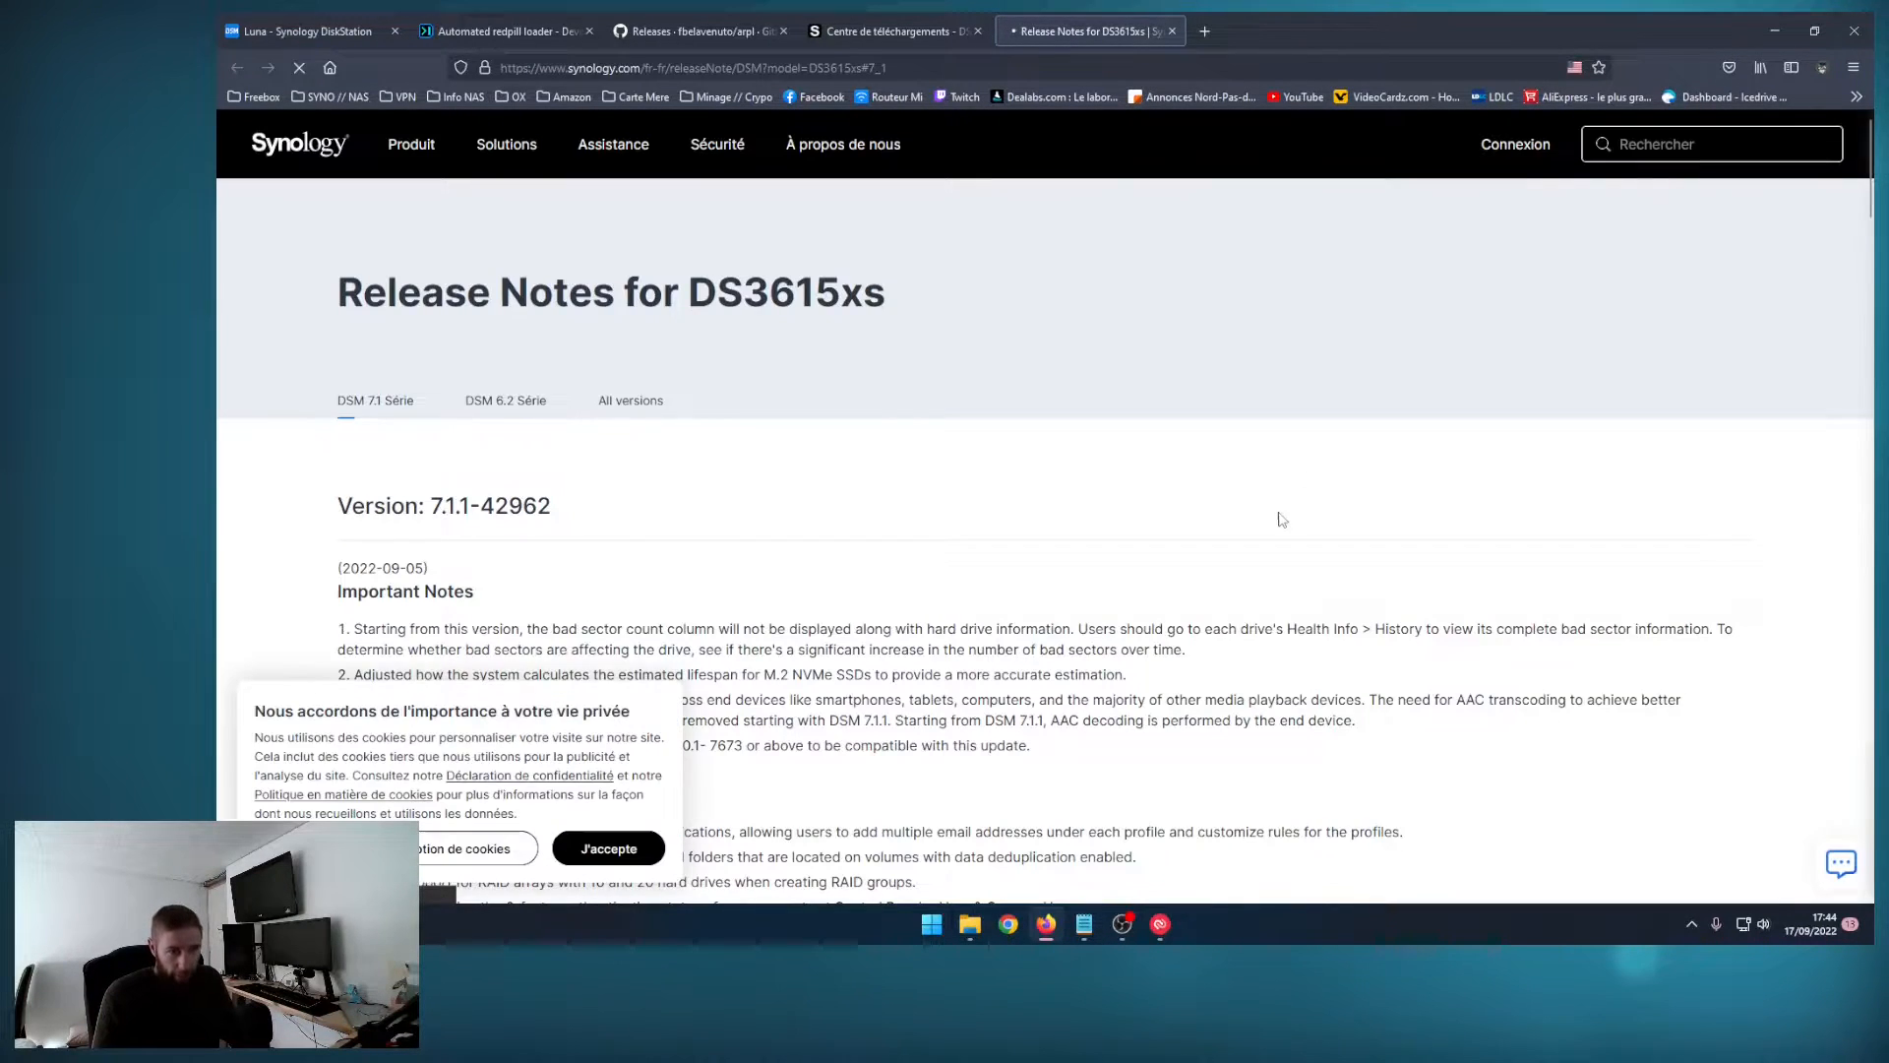
# Step: Read the DSM 7.1.1-42962 release notes for the DS3615xs, close them and return to the NAS's DSM update page
pyautogui.scroll(-4, 1279, 517)
pyautogui.scroll(-9, 681, 813)
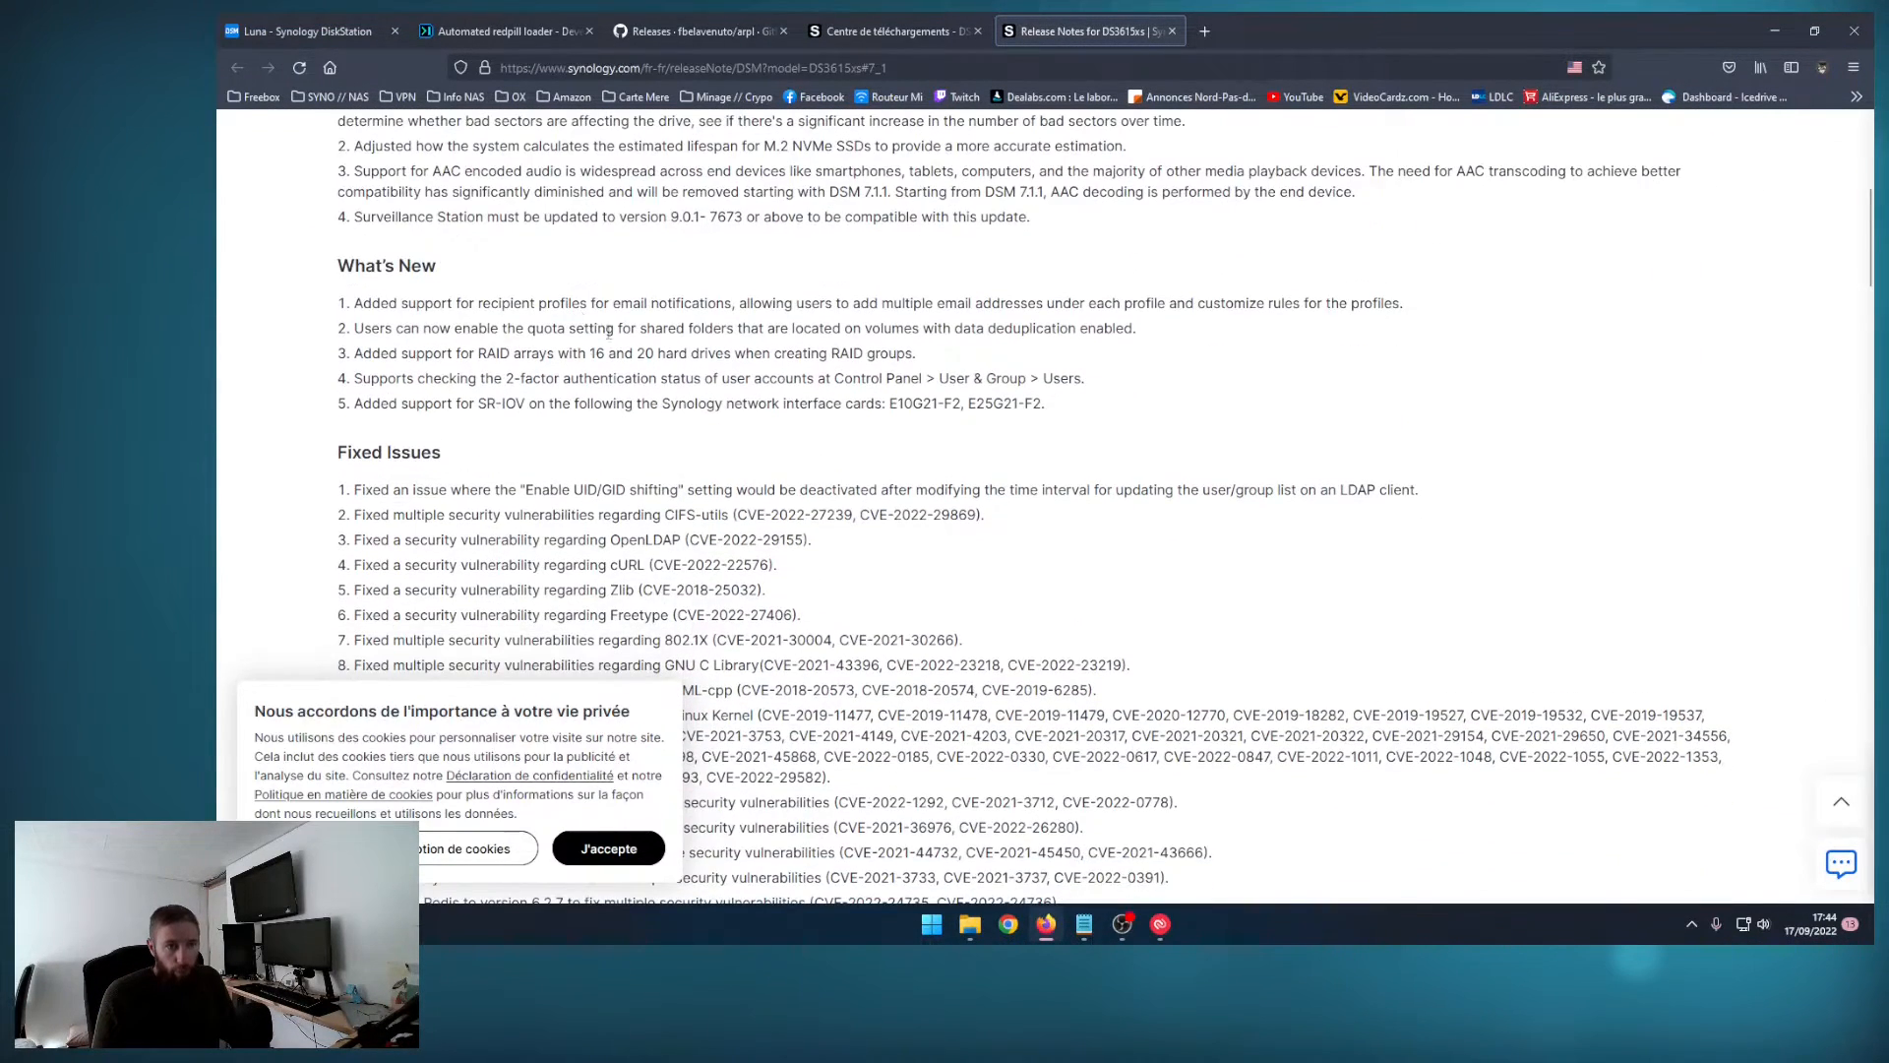
pyautogui.scroll(-2, 924, 346)
pyautogui.scroll(6, 935, 352)
pyautogui.scroll(3, 938, 356)
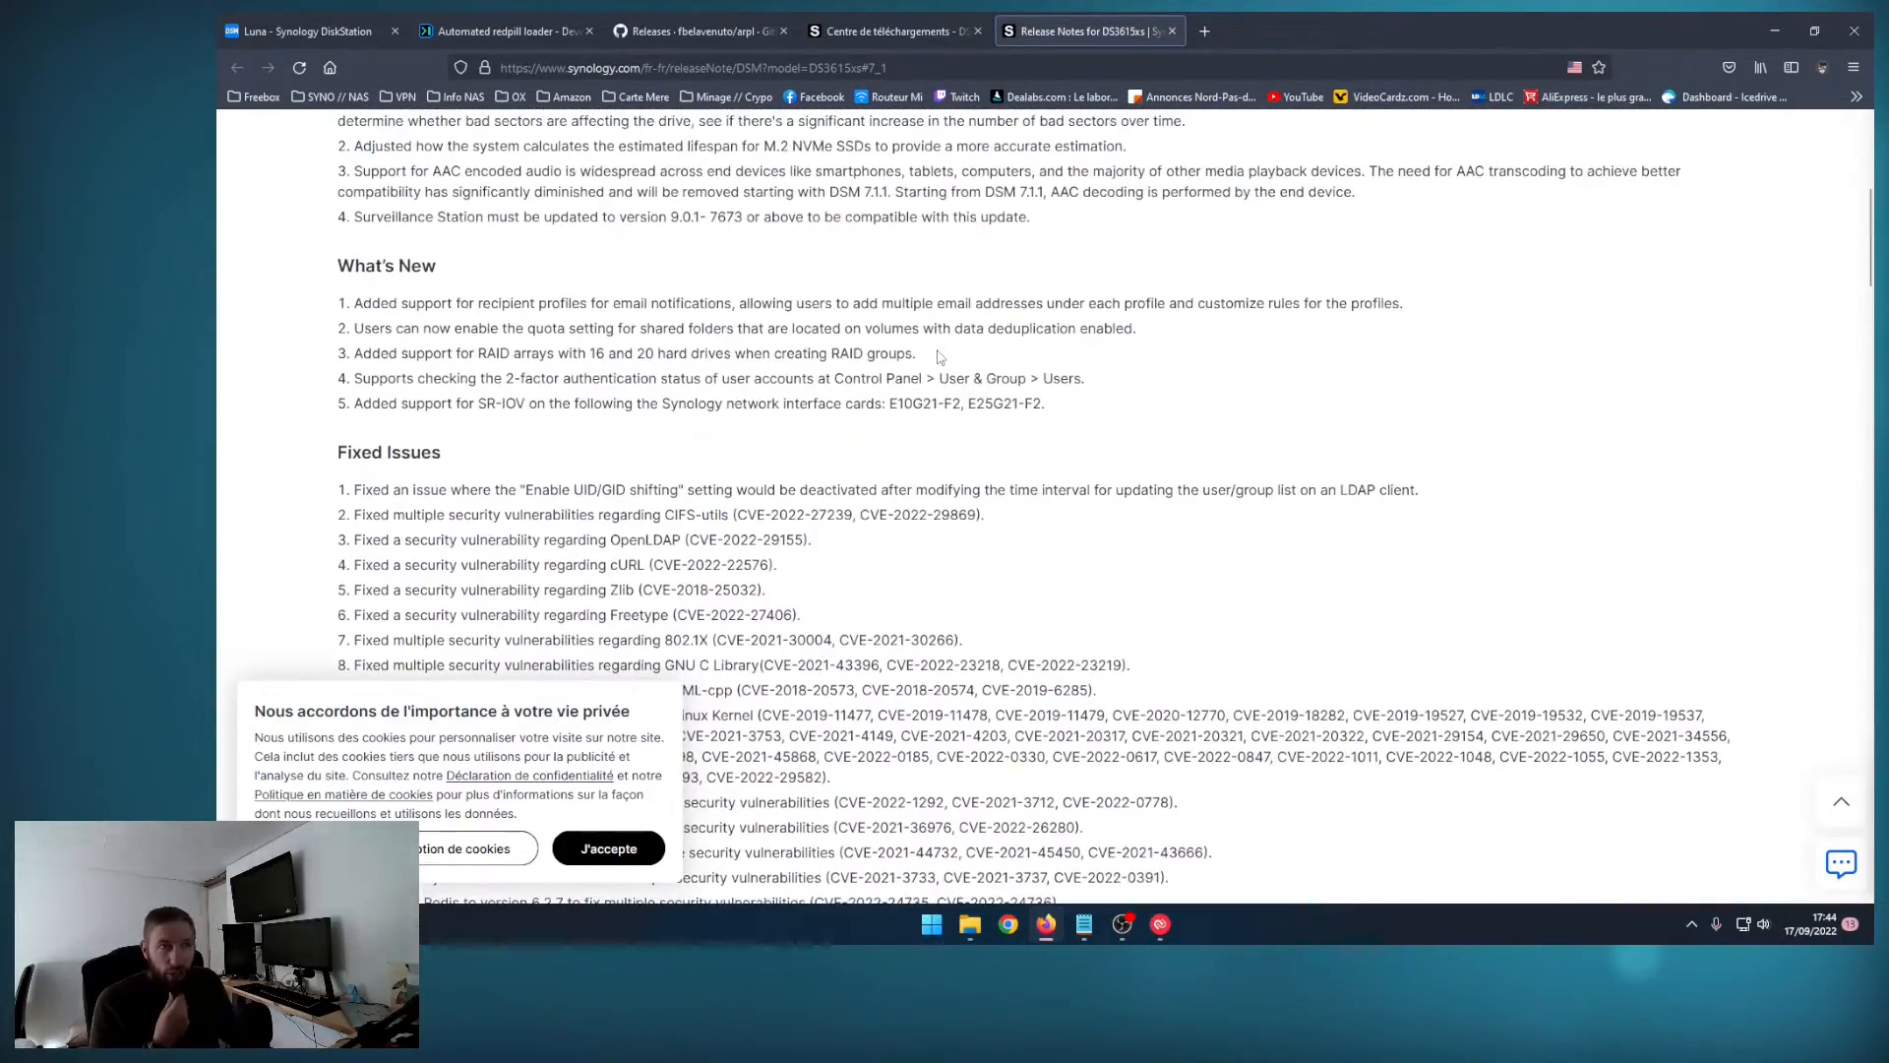
pyautogui.scroll(5, 940, 358)
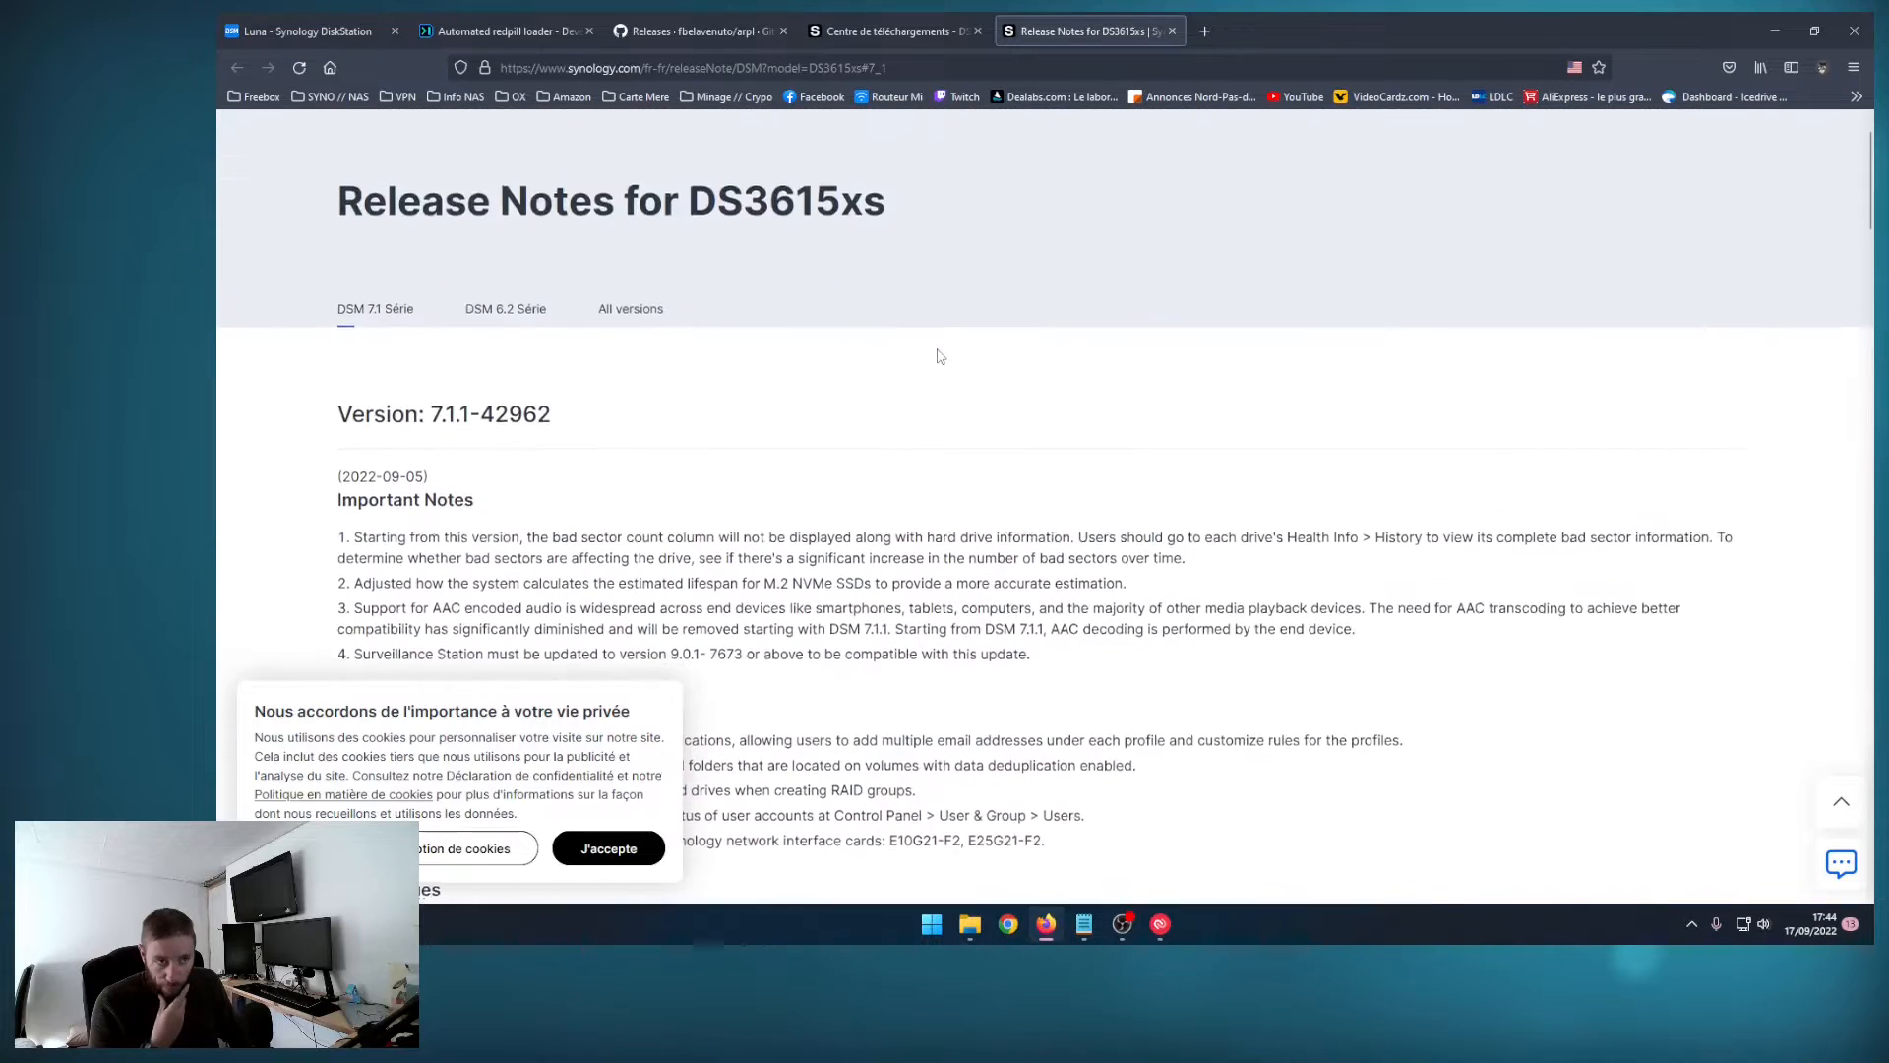
pyautogui.click(1172, 31)
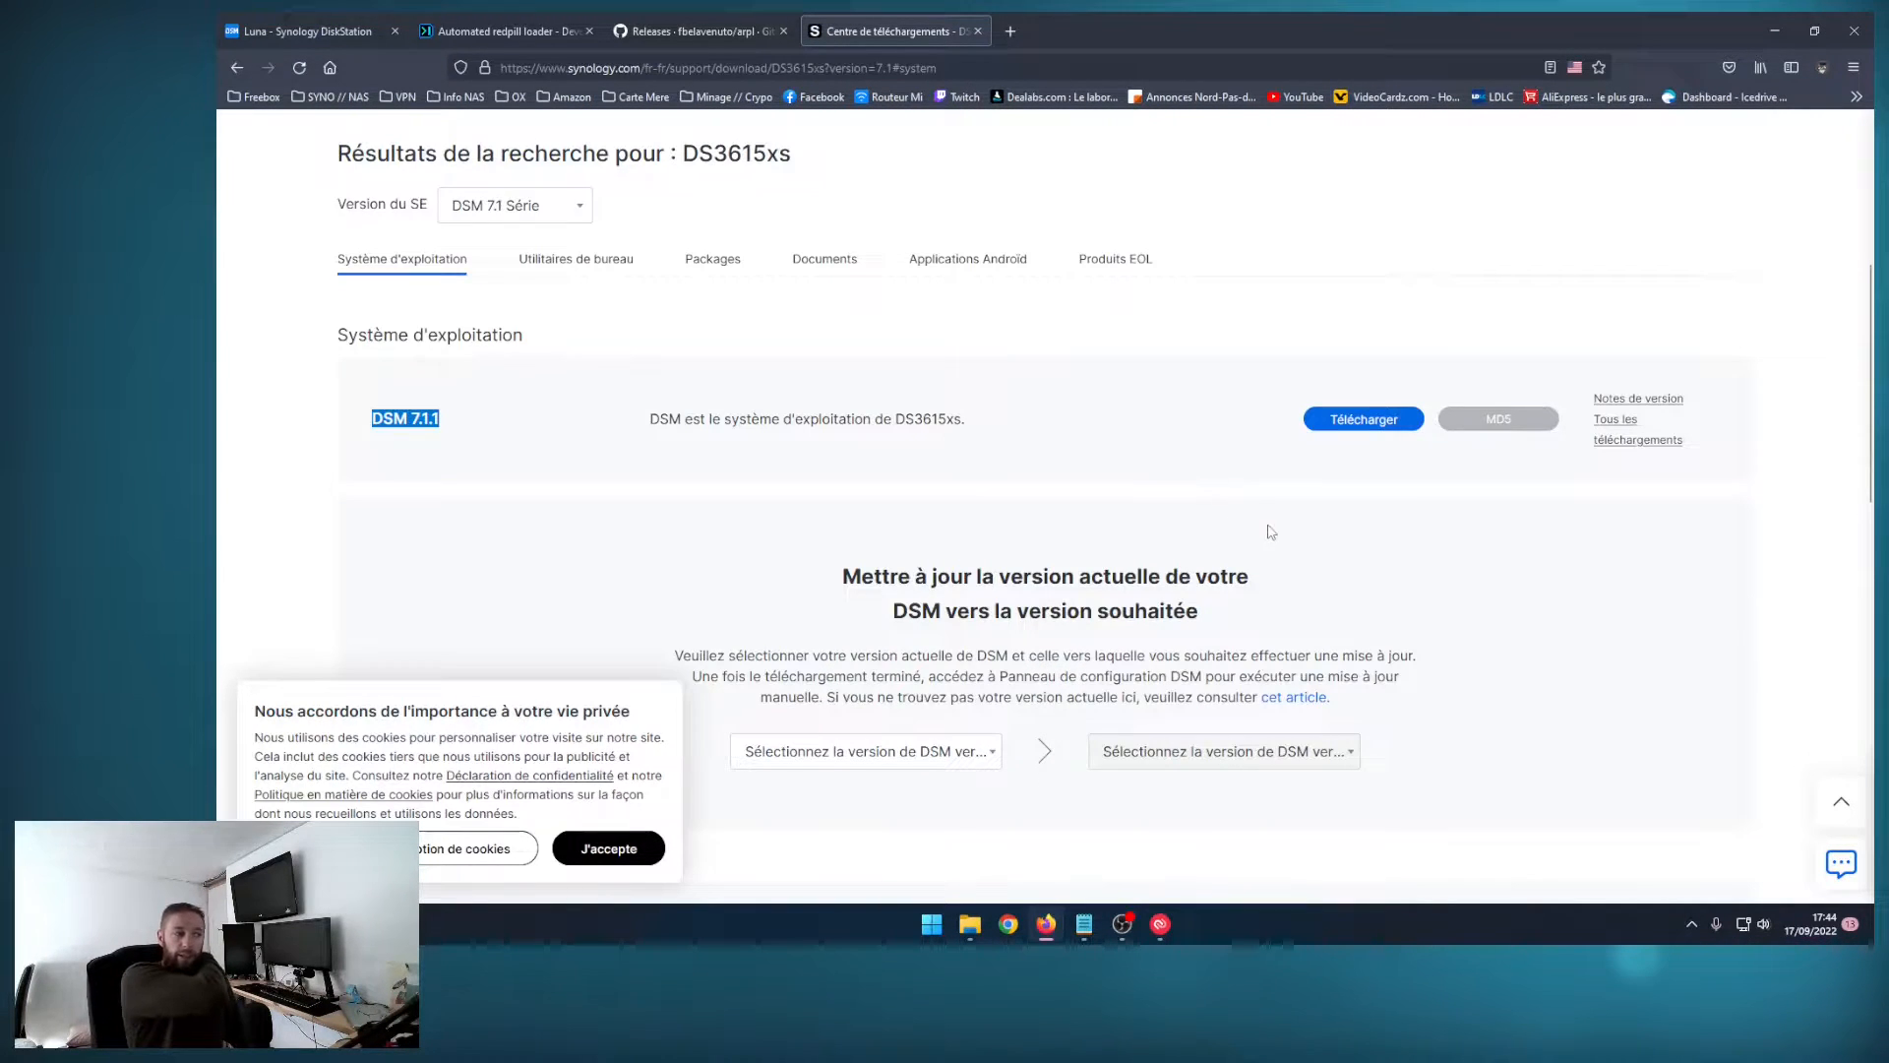
pyautogui.click(334, 31)
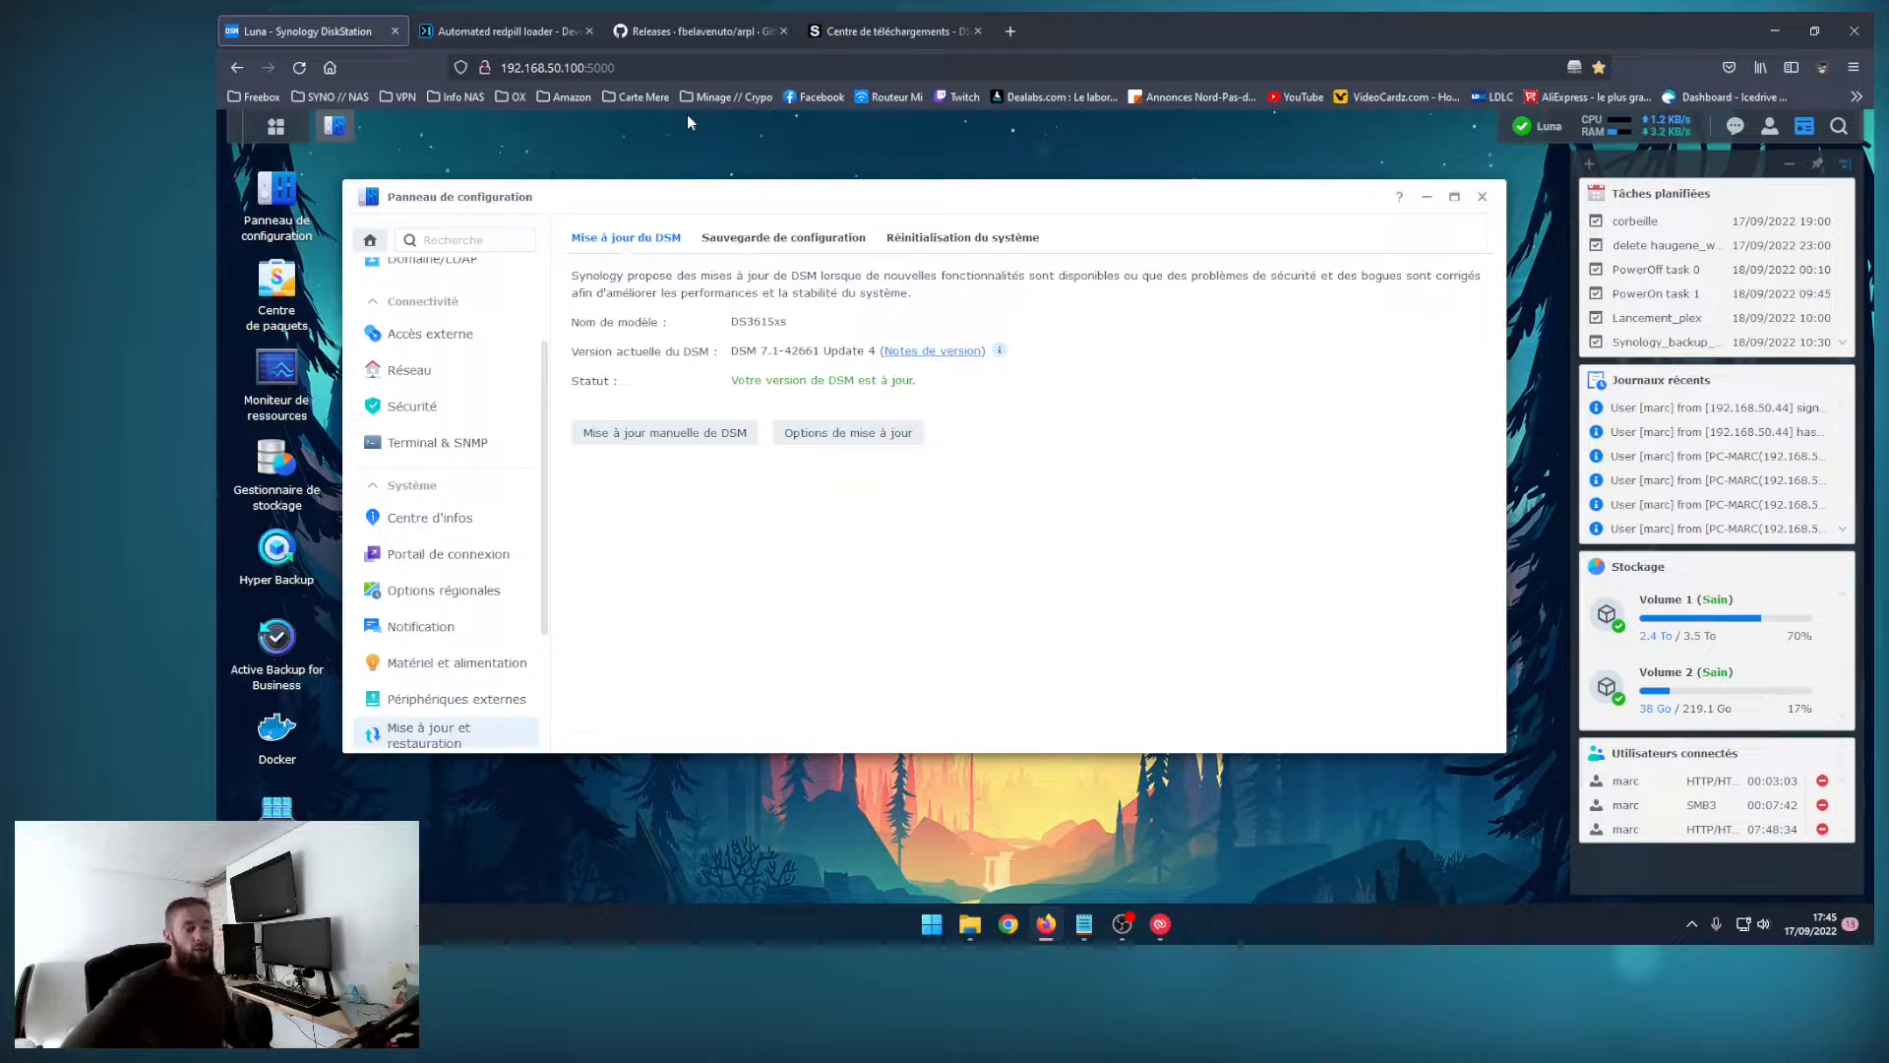
# Step: Look over the Automated redpill loader forum topic and the arpl releases page on GitHub
pyautogui.click(536, 38)
pyautogui.moveTo(754, 171); pyautogui.dragTo(474, 189)
pyautogui.click(422, 298)
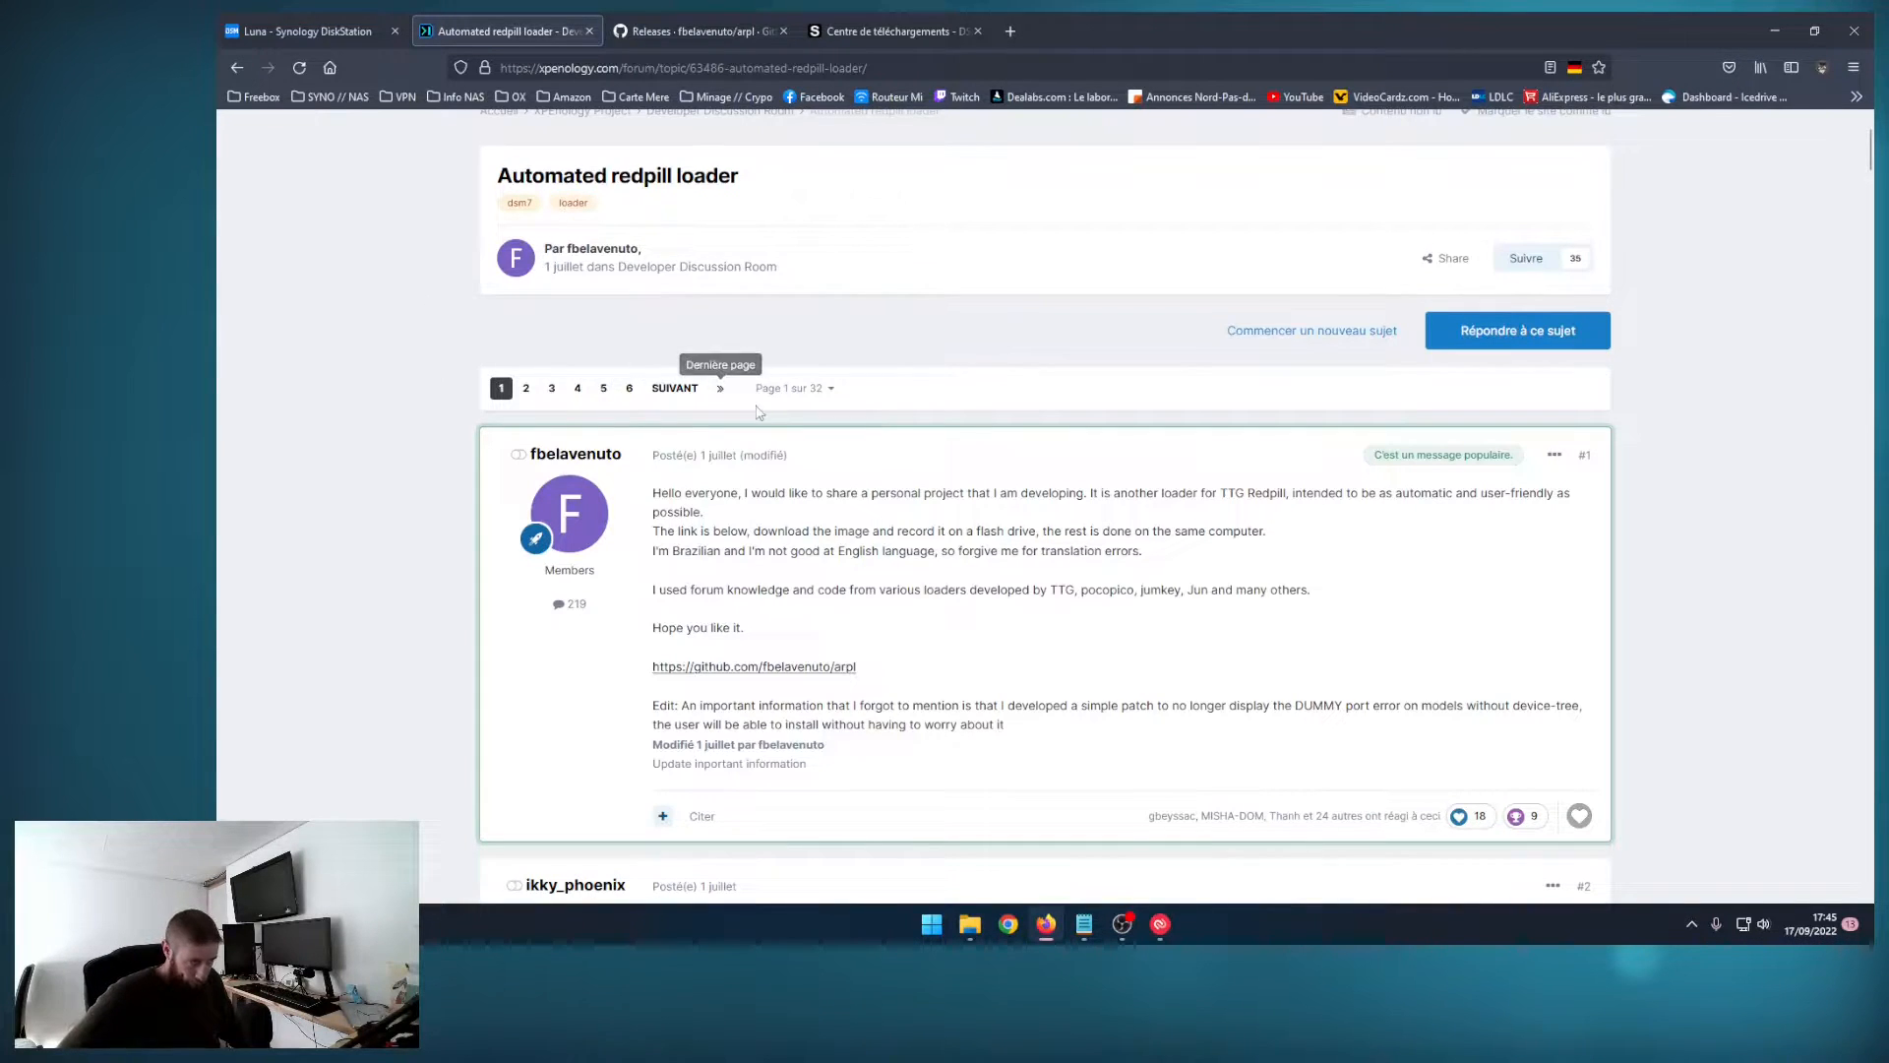
pyautogui.click(640, 31)
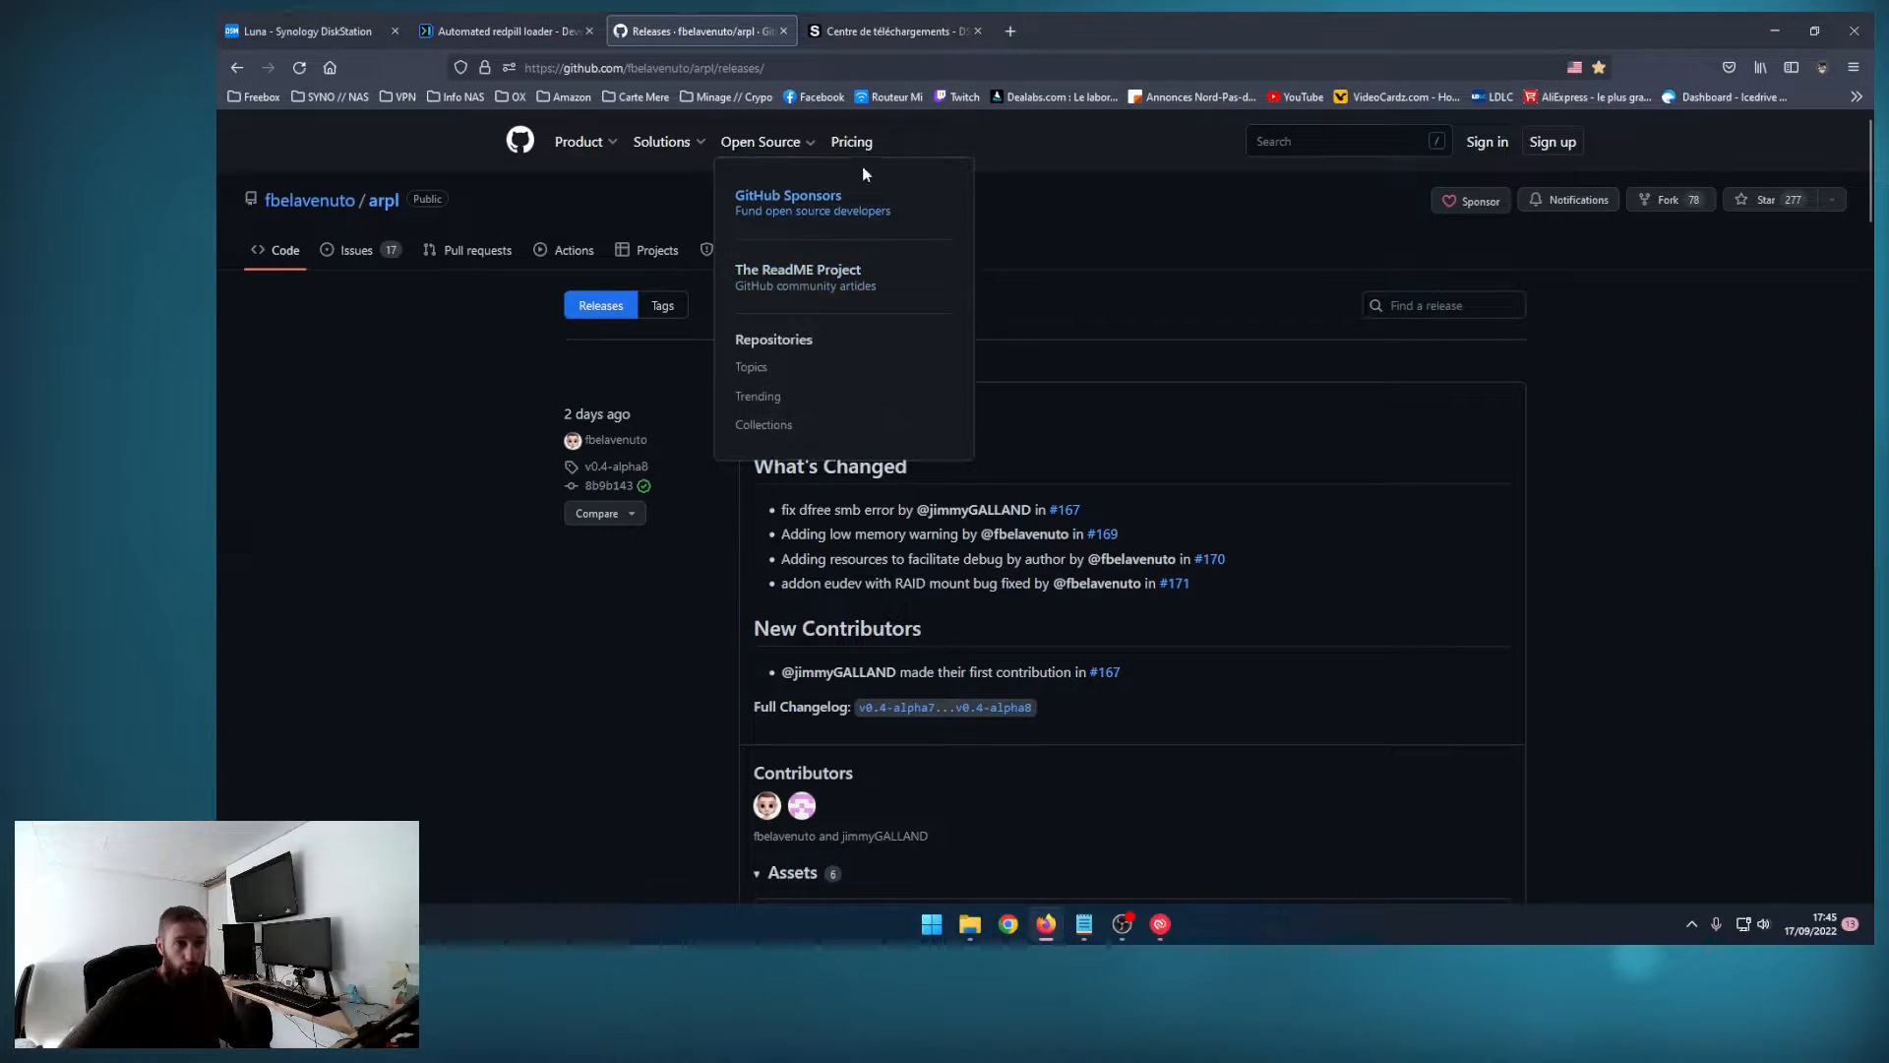
pyautogui.click(498, 30)
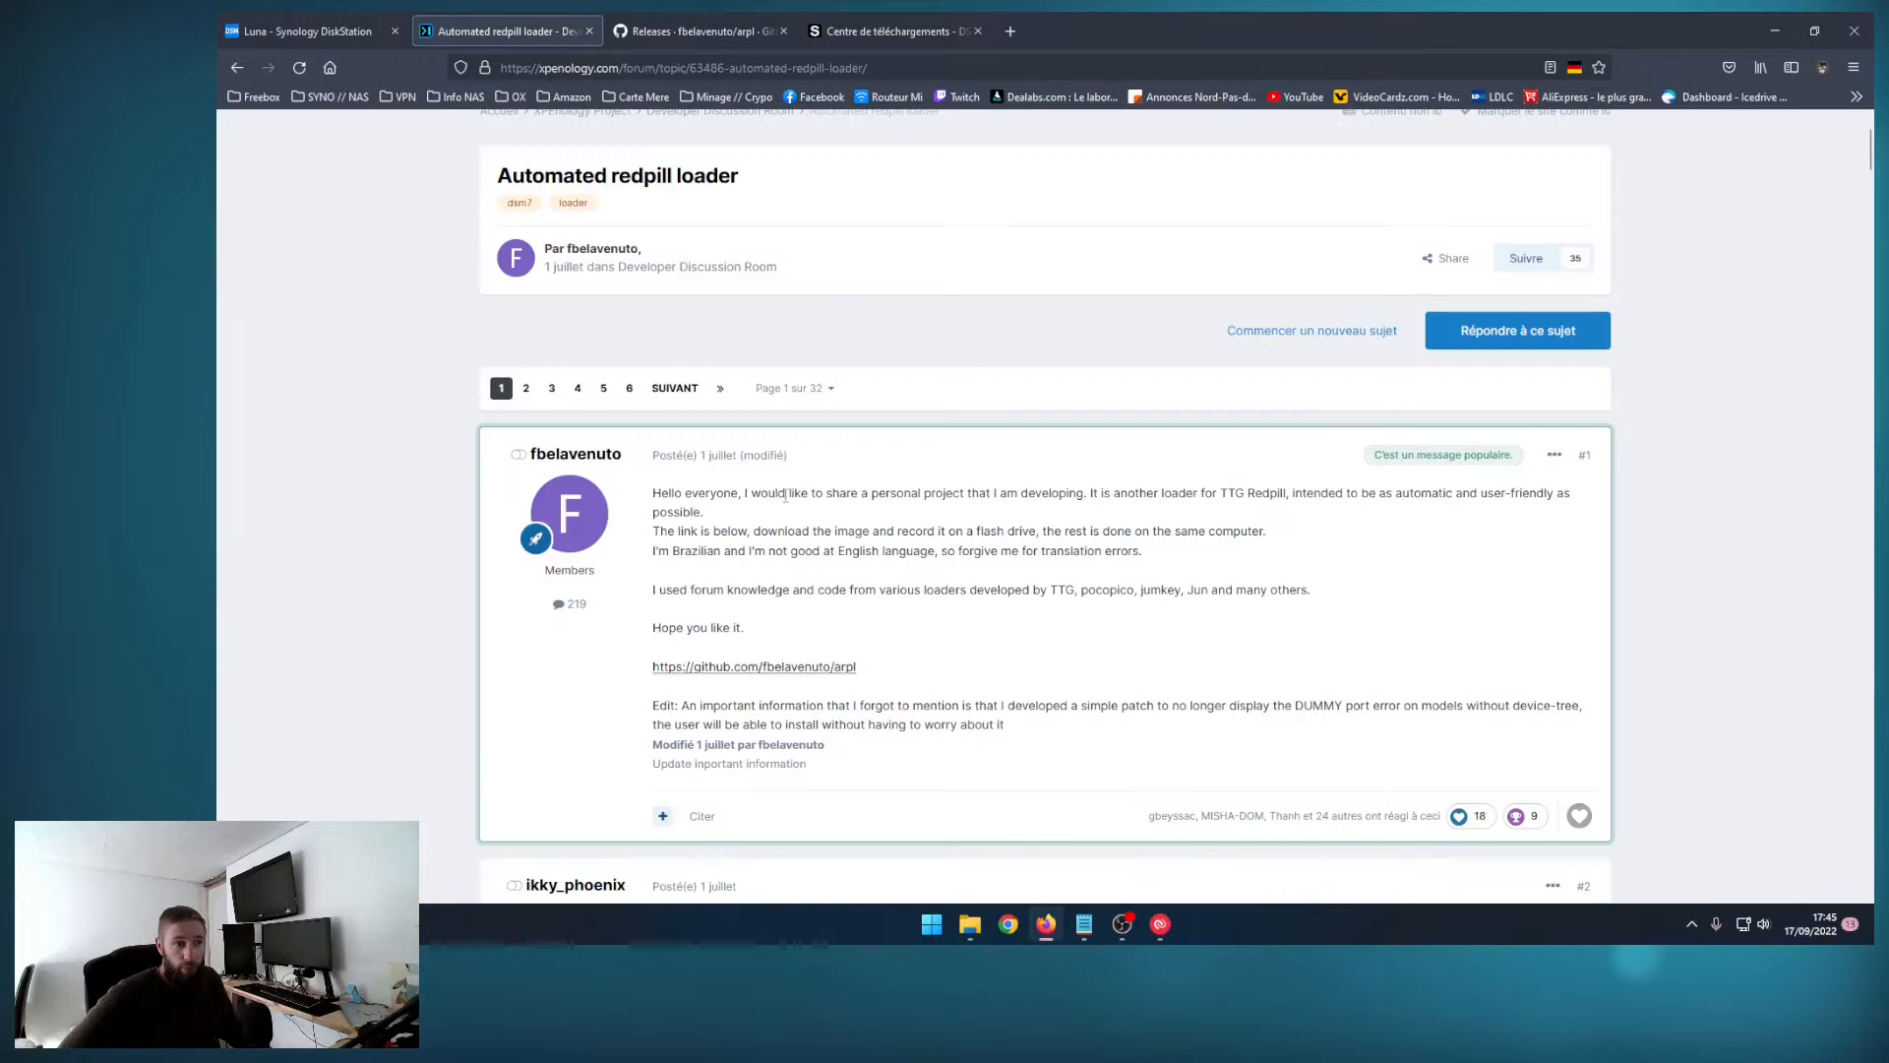
pyautogui.click(643, 32)
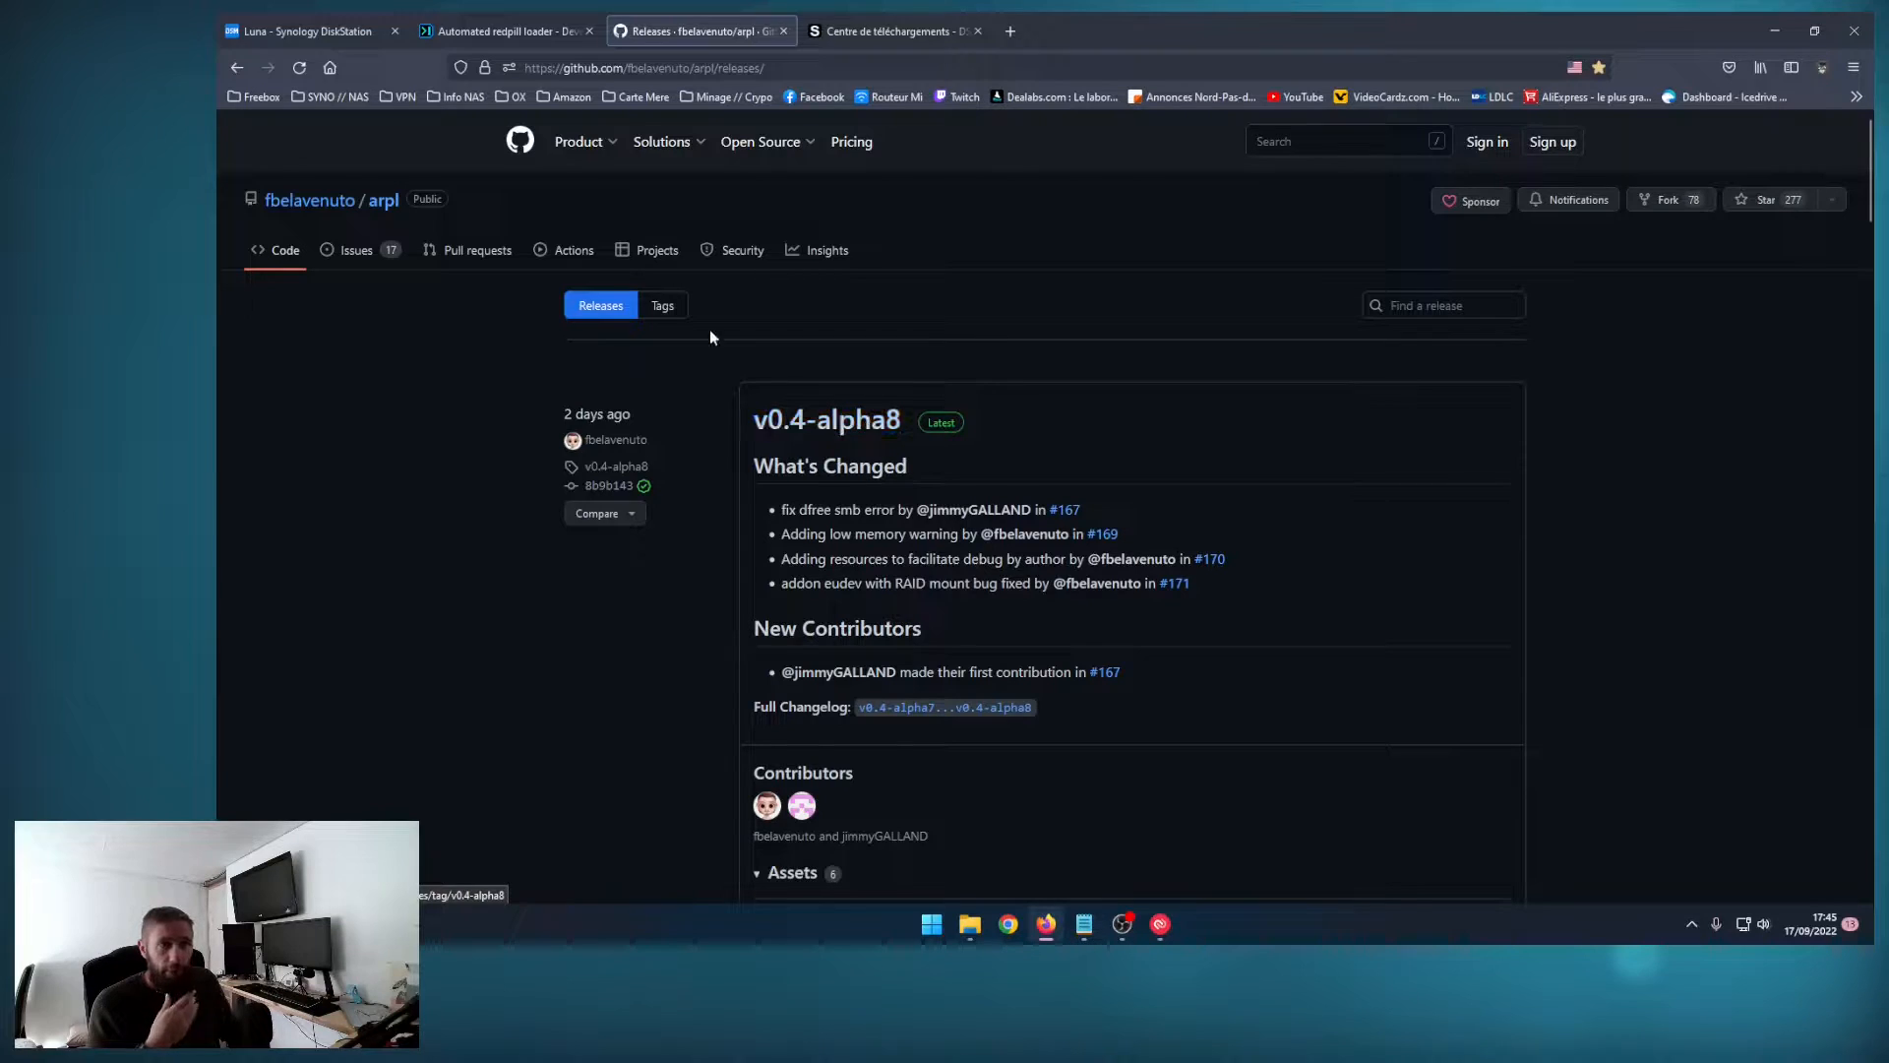
pyautogui.click(662, 67)
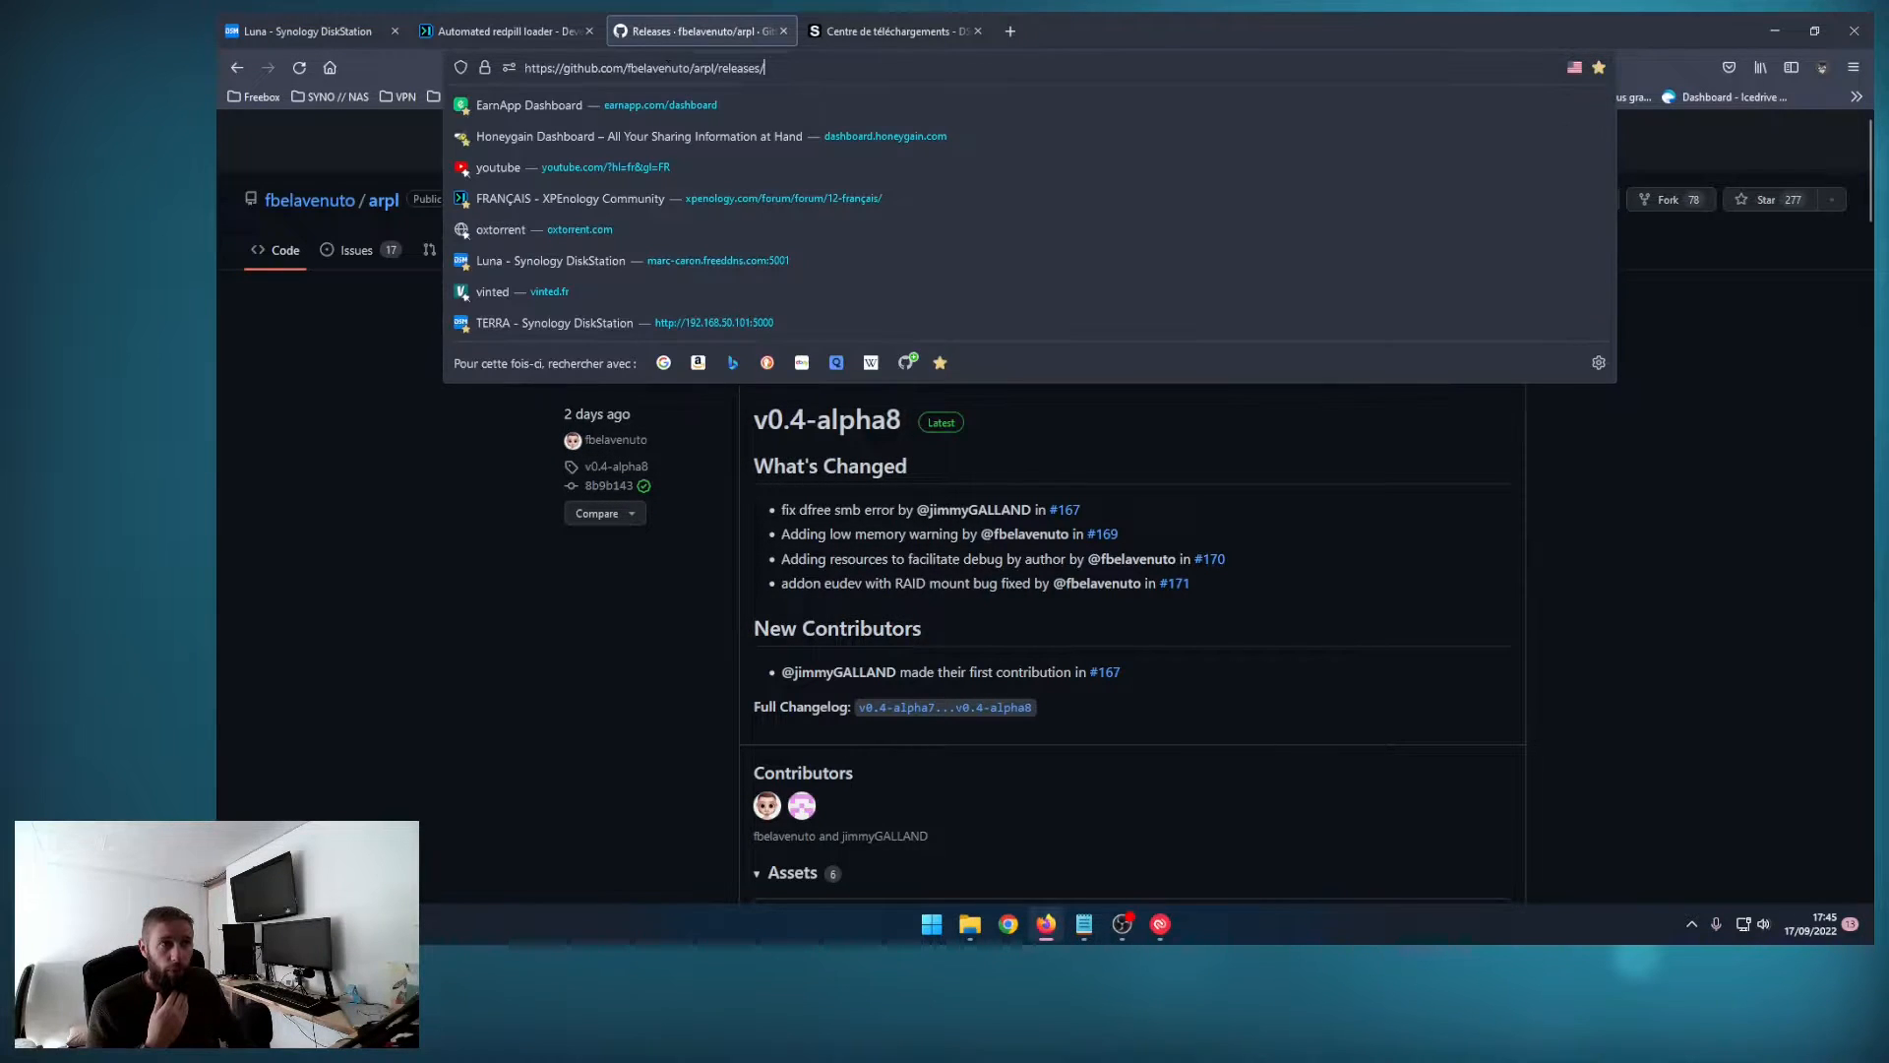
# Step: Follow the forum topic's GitHub link to the arpl repository and open the v0.4-alpha8 release's assets from its releases page
pyautogui.click(501, 30)
pyautogui.click(758, 670)
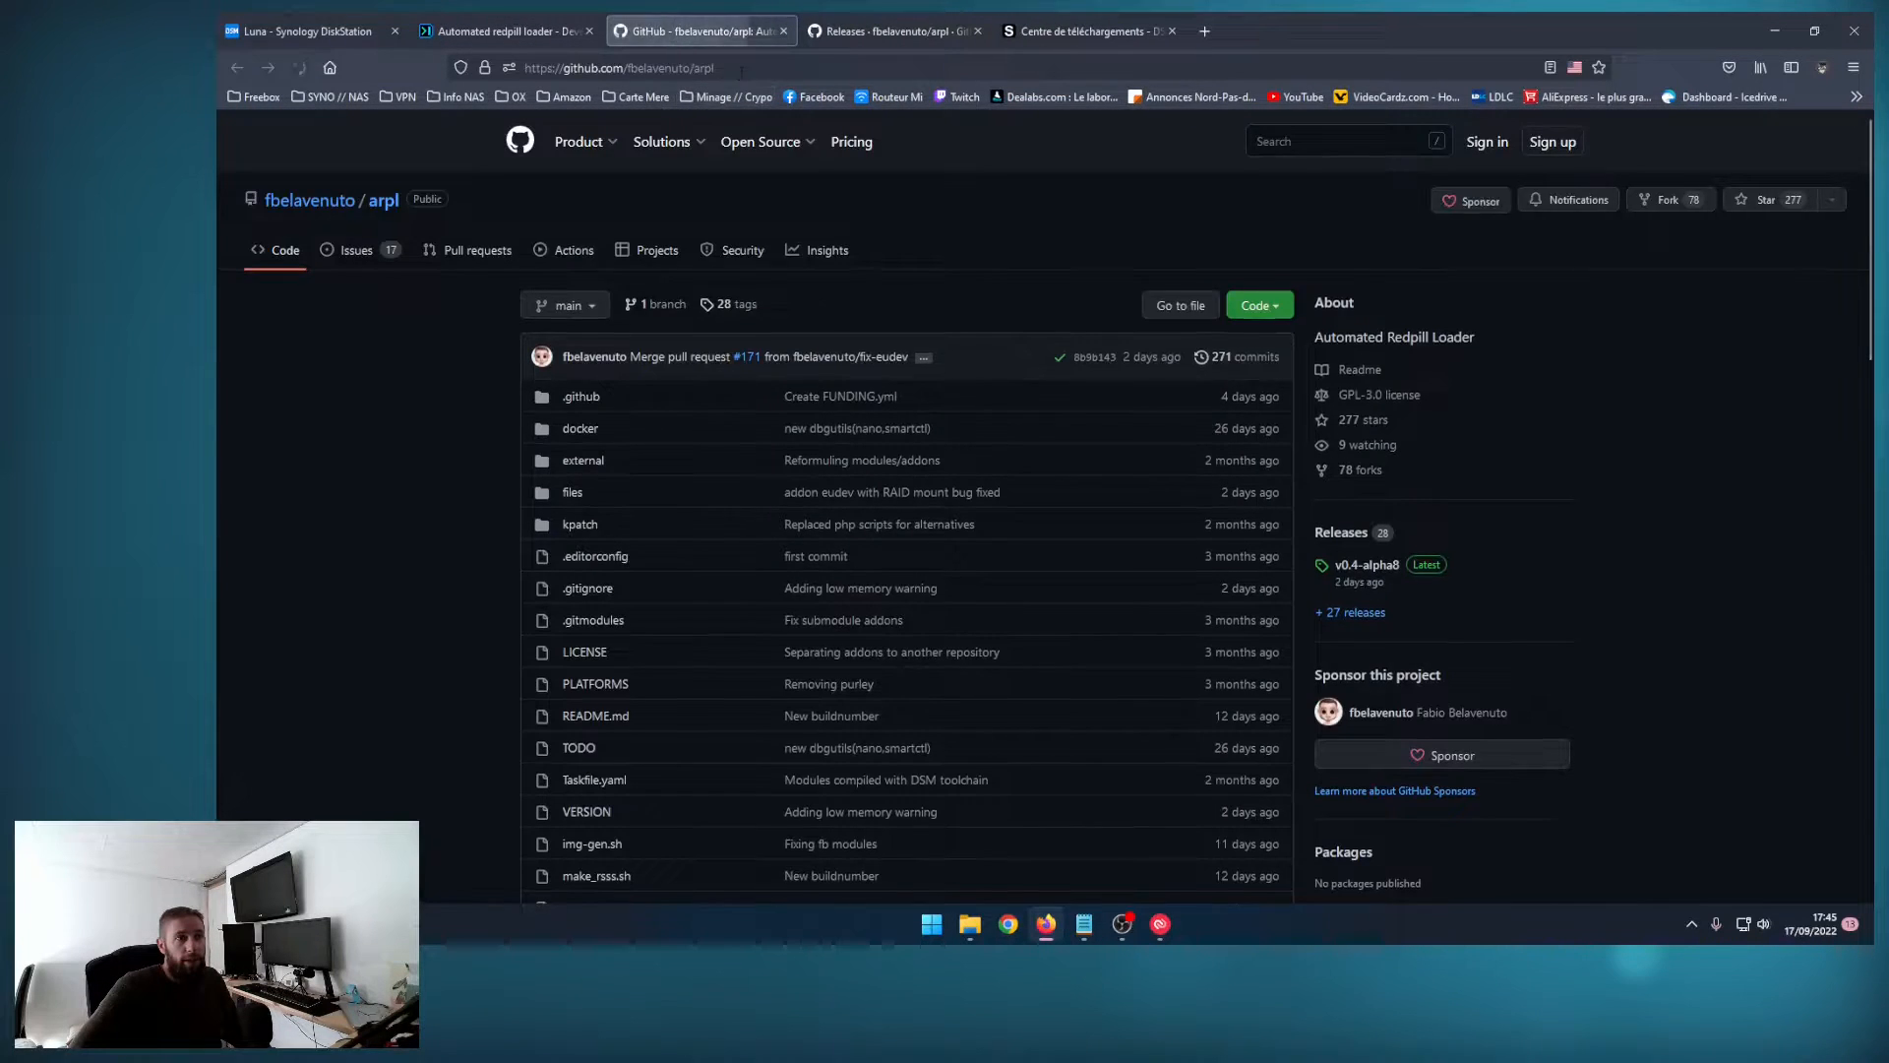
pyautogui.click(825, 68)
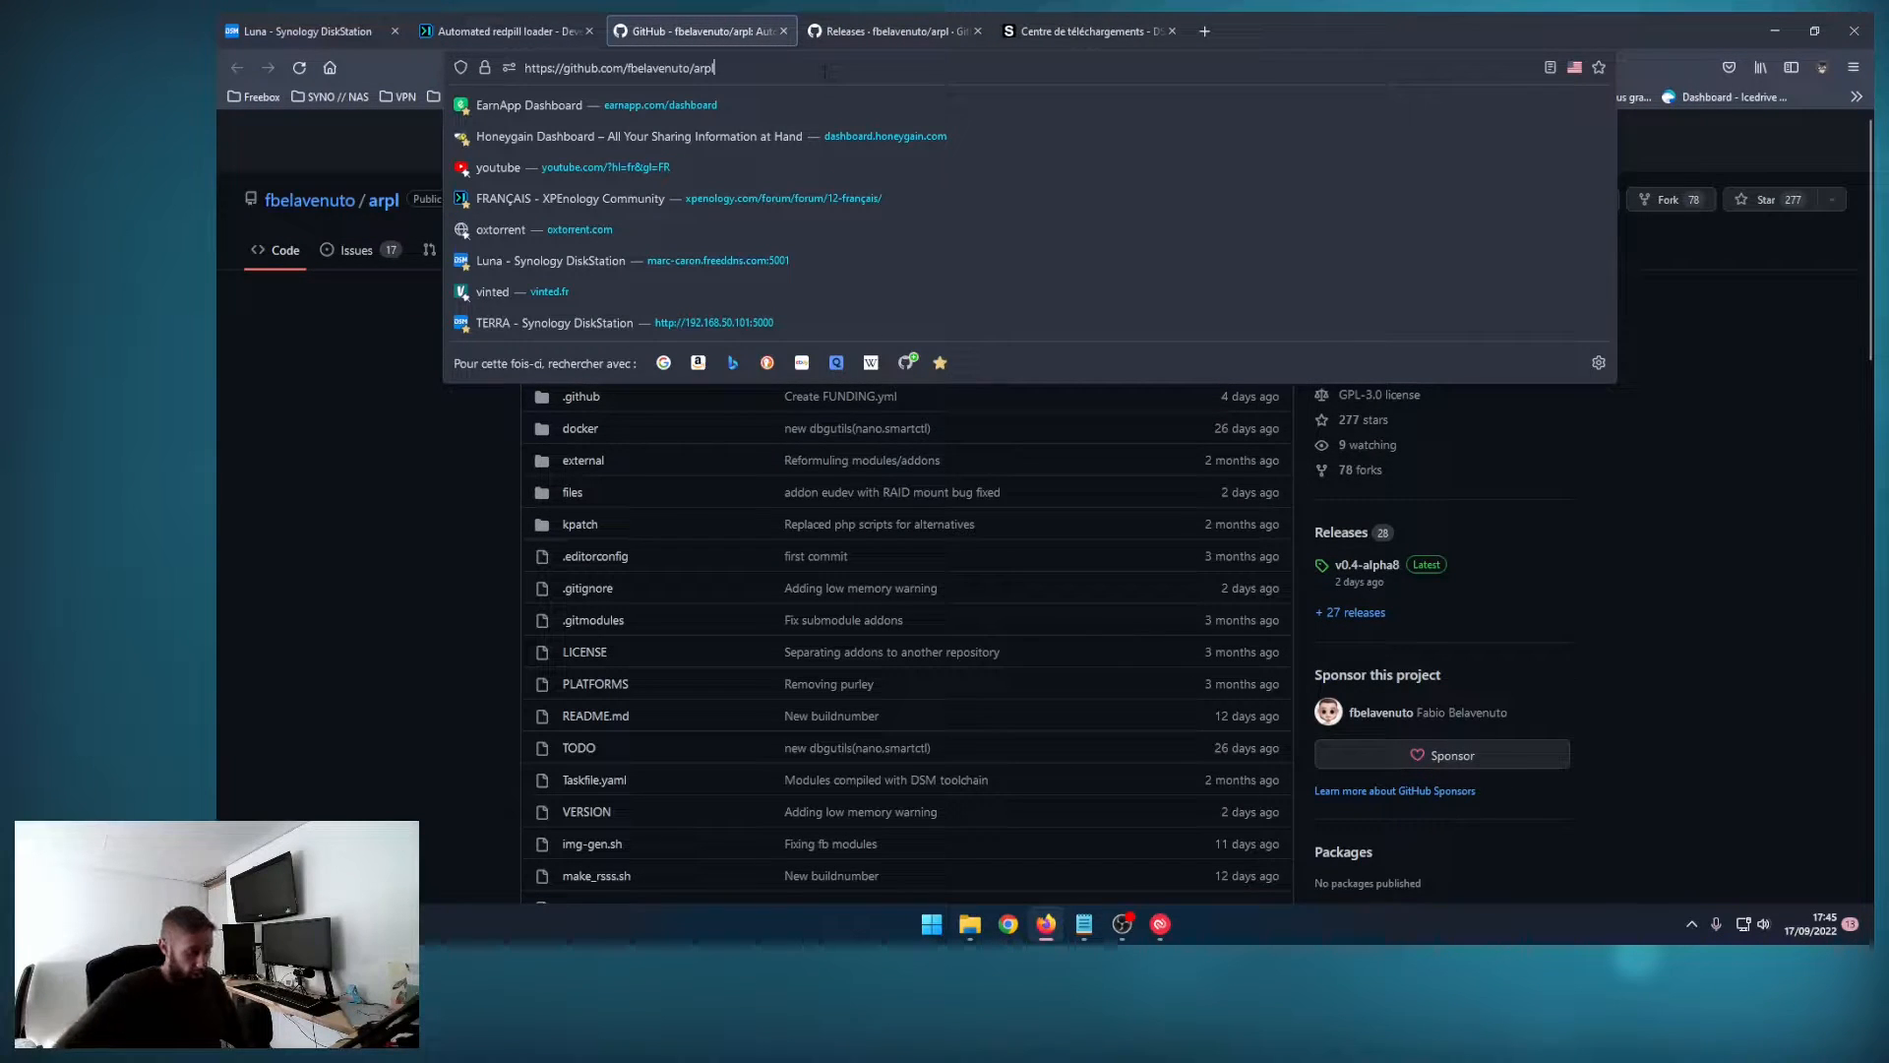
pyautogui.write('/releasqe')
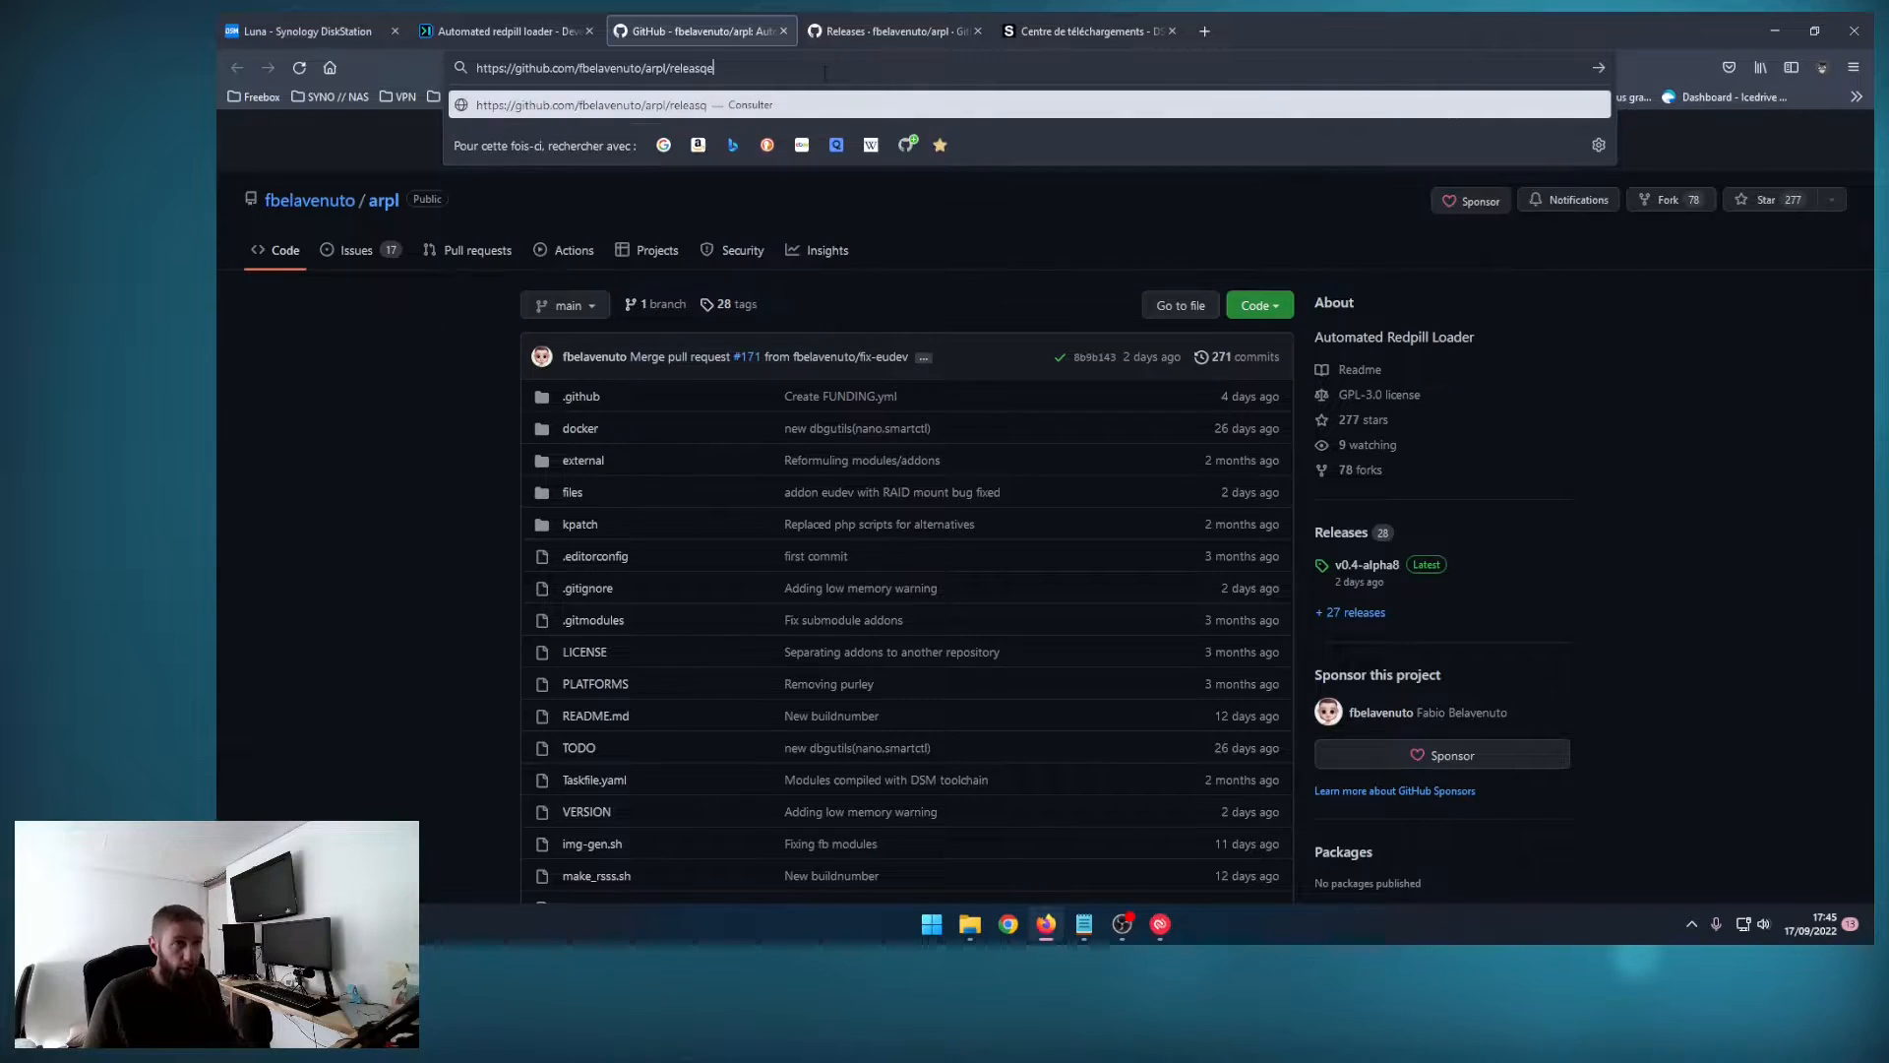
pyautogui.press('BackSpace')
pyautogui.press('BackSpace')
pyautogui.press('Return')
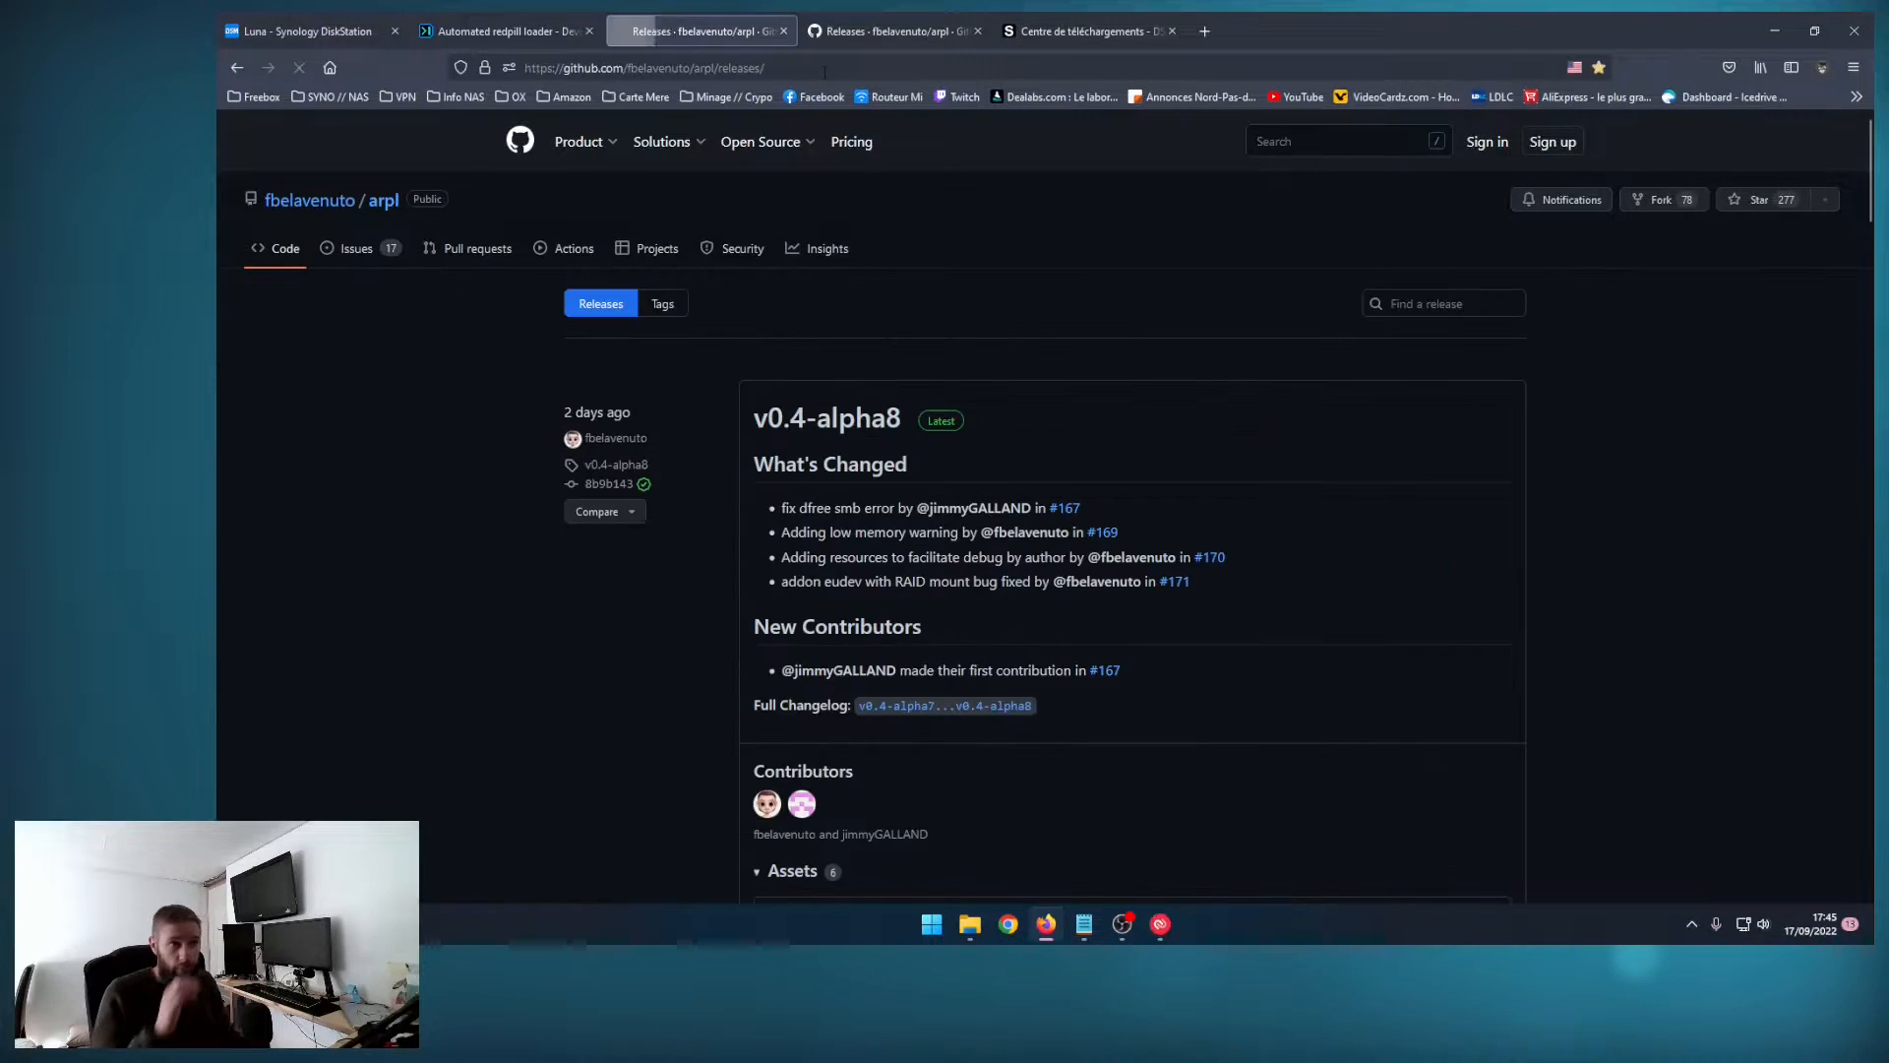
pyautogui.click(846, 423)
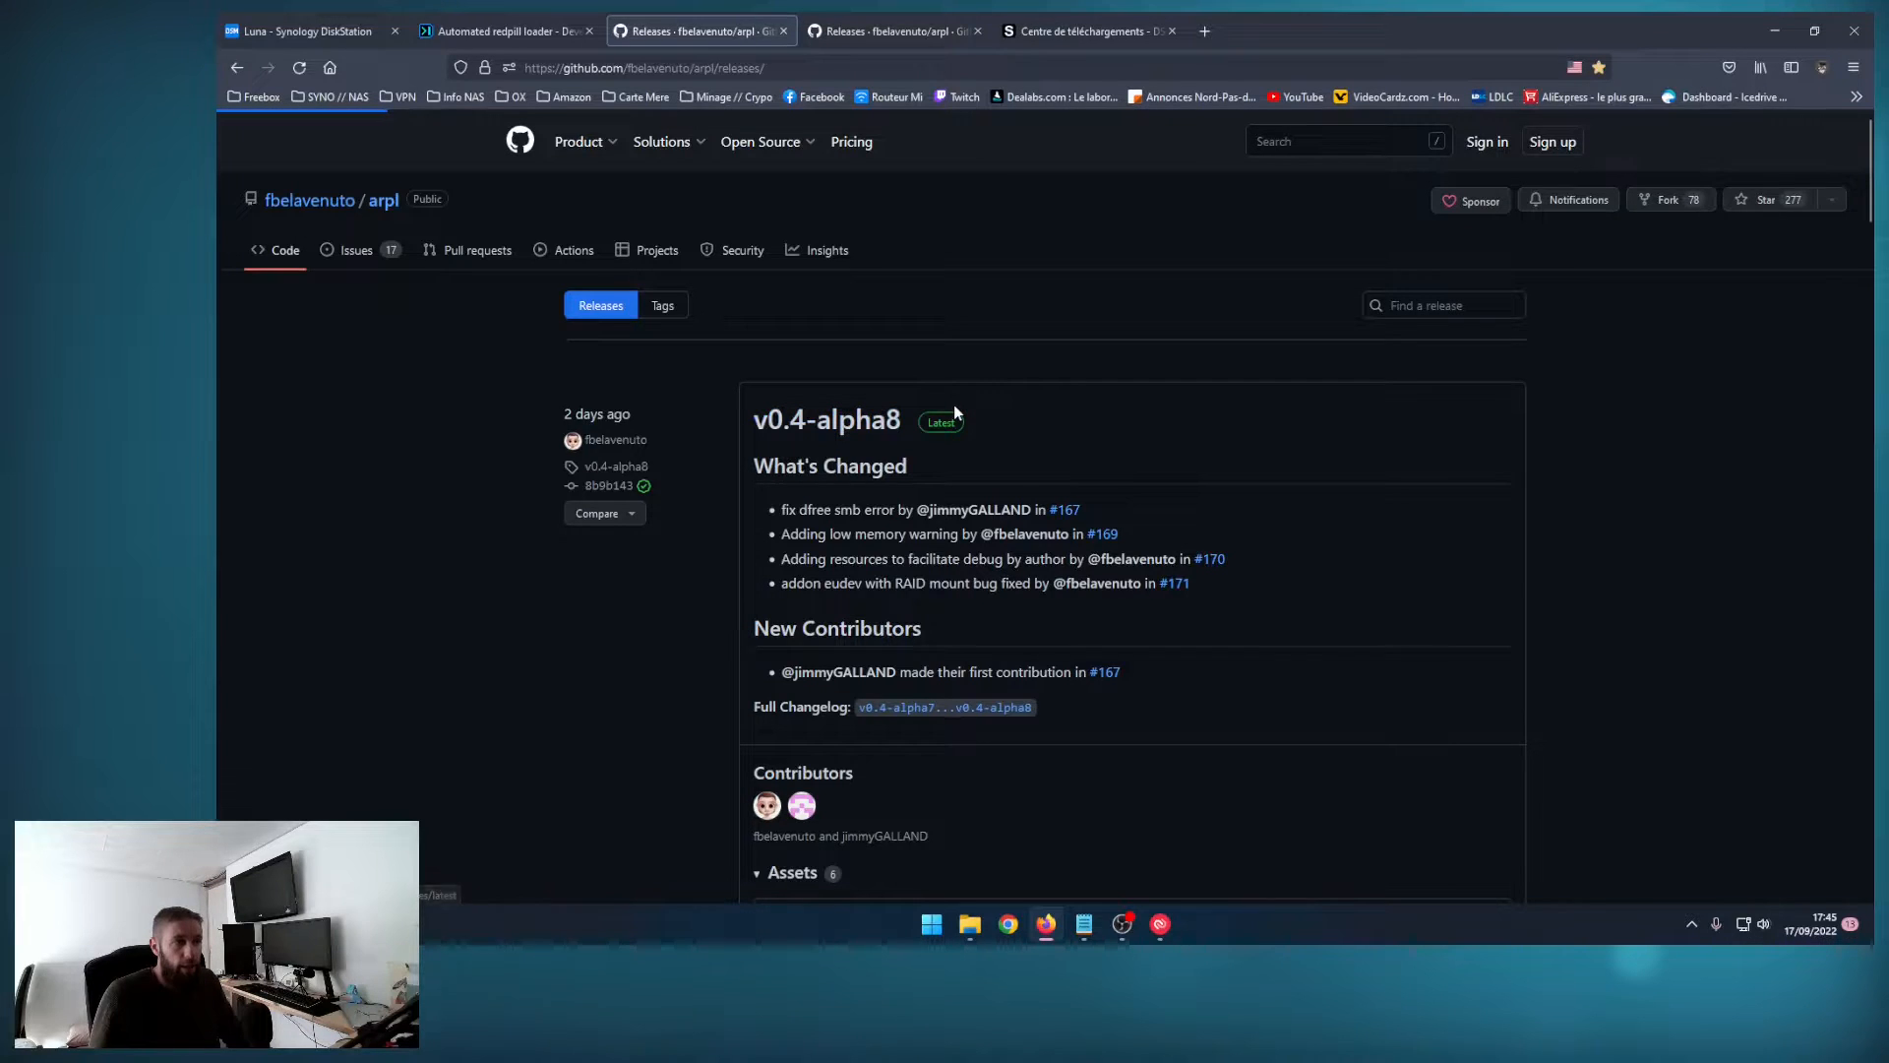
pyautogui.scroll(-4, 1017, 489)
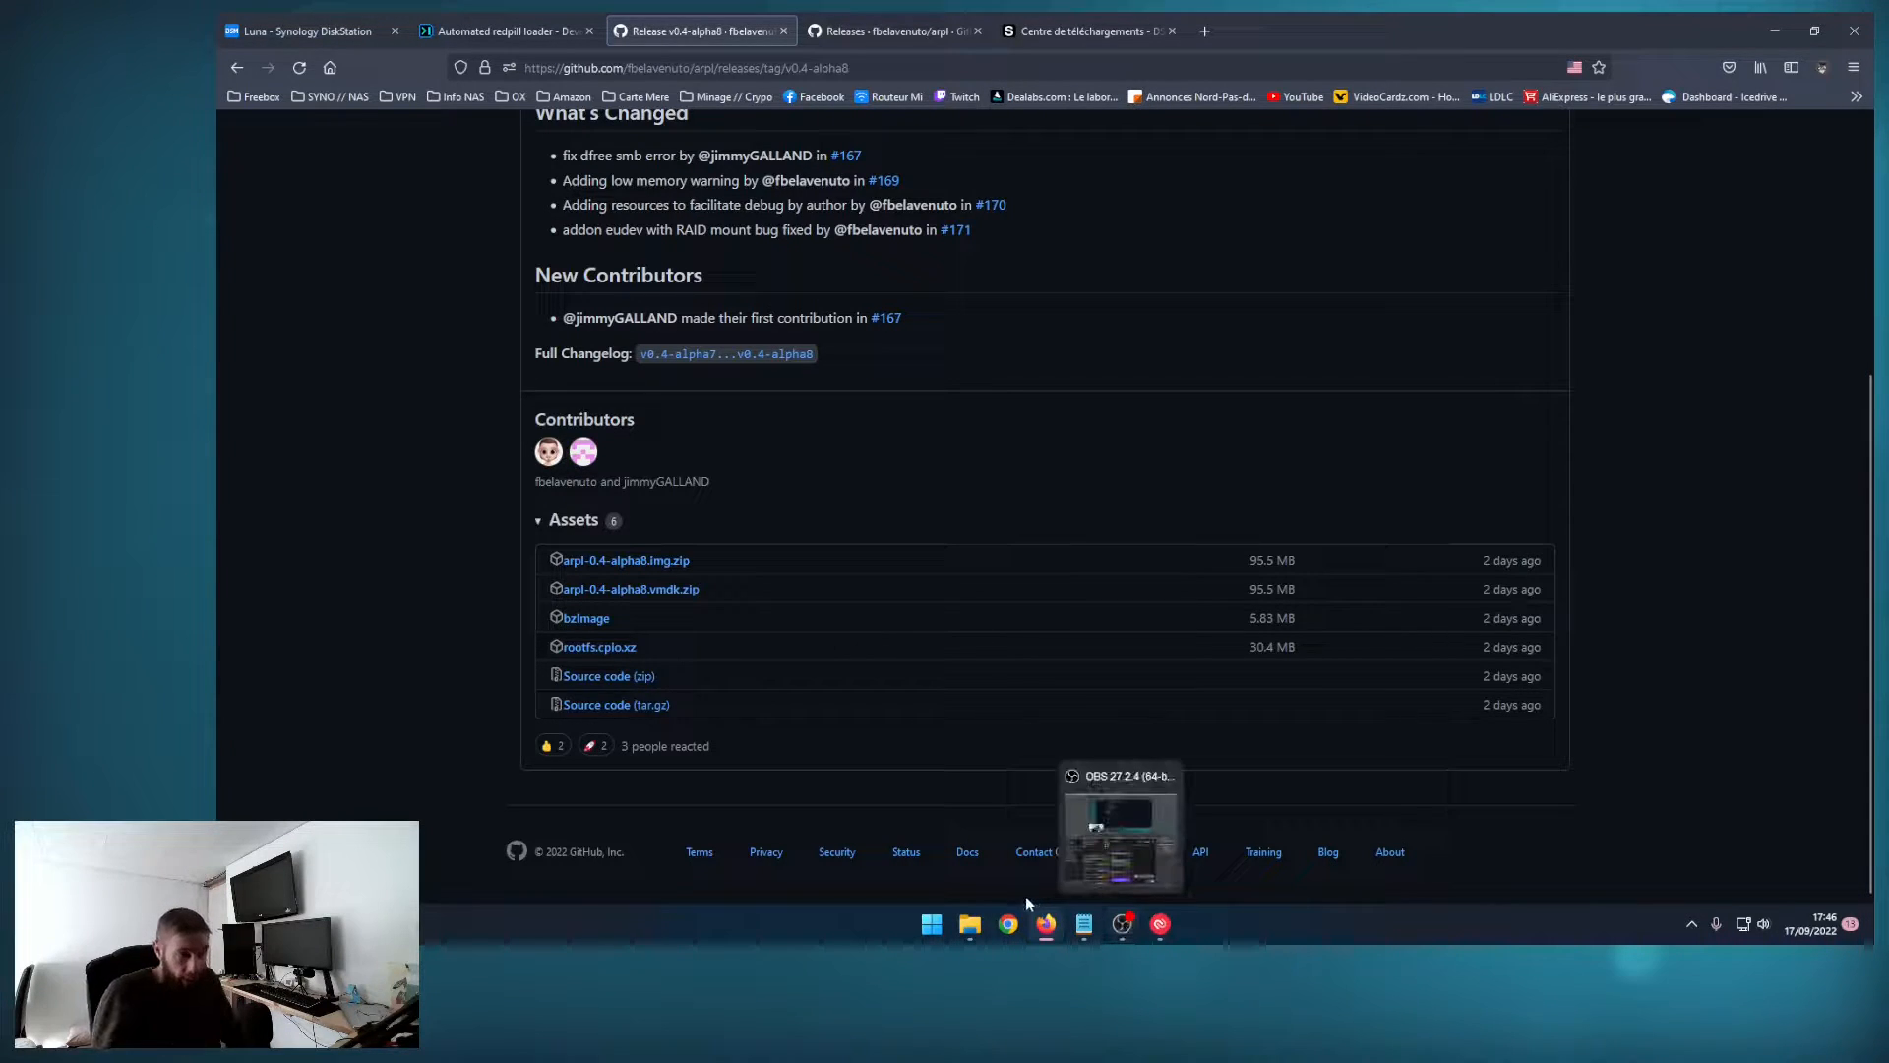
# Step: Search the computer for rufus and launch Rufus
pyautogui.moveTo(989, 923)
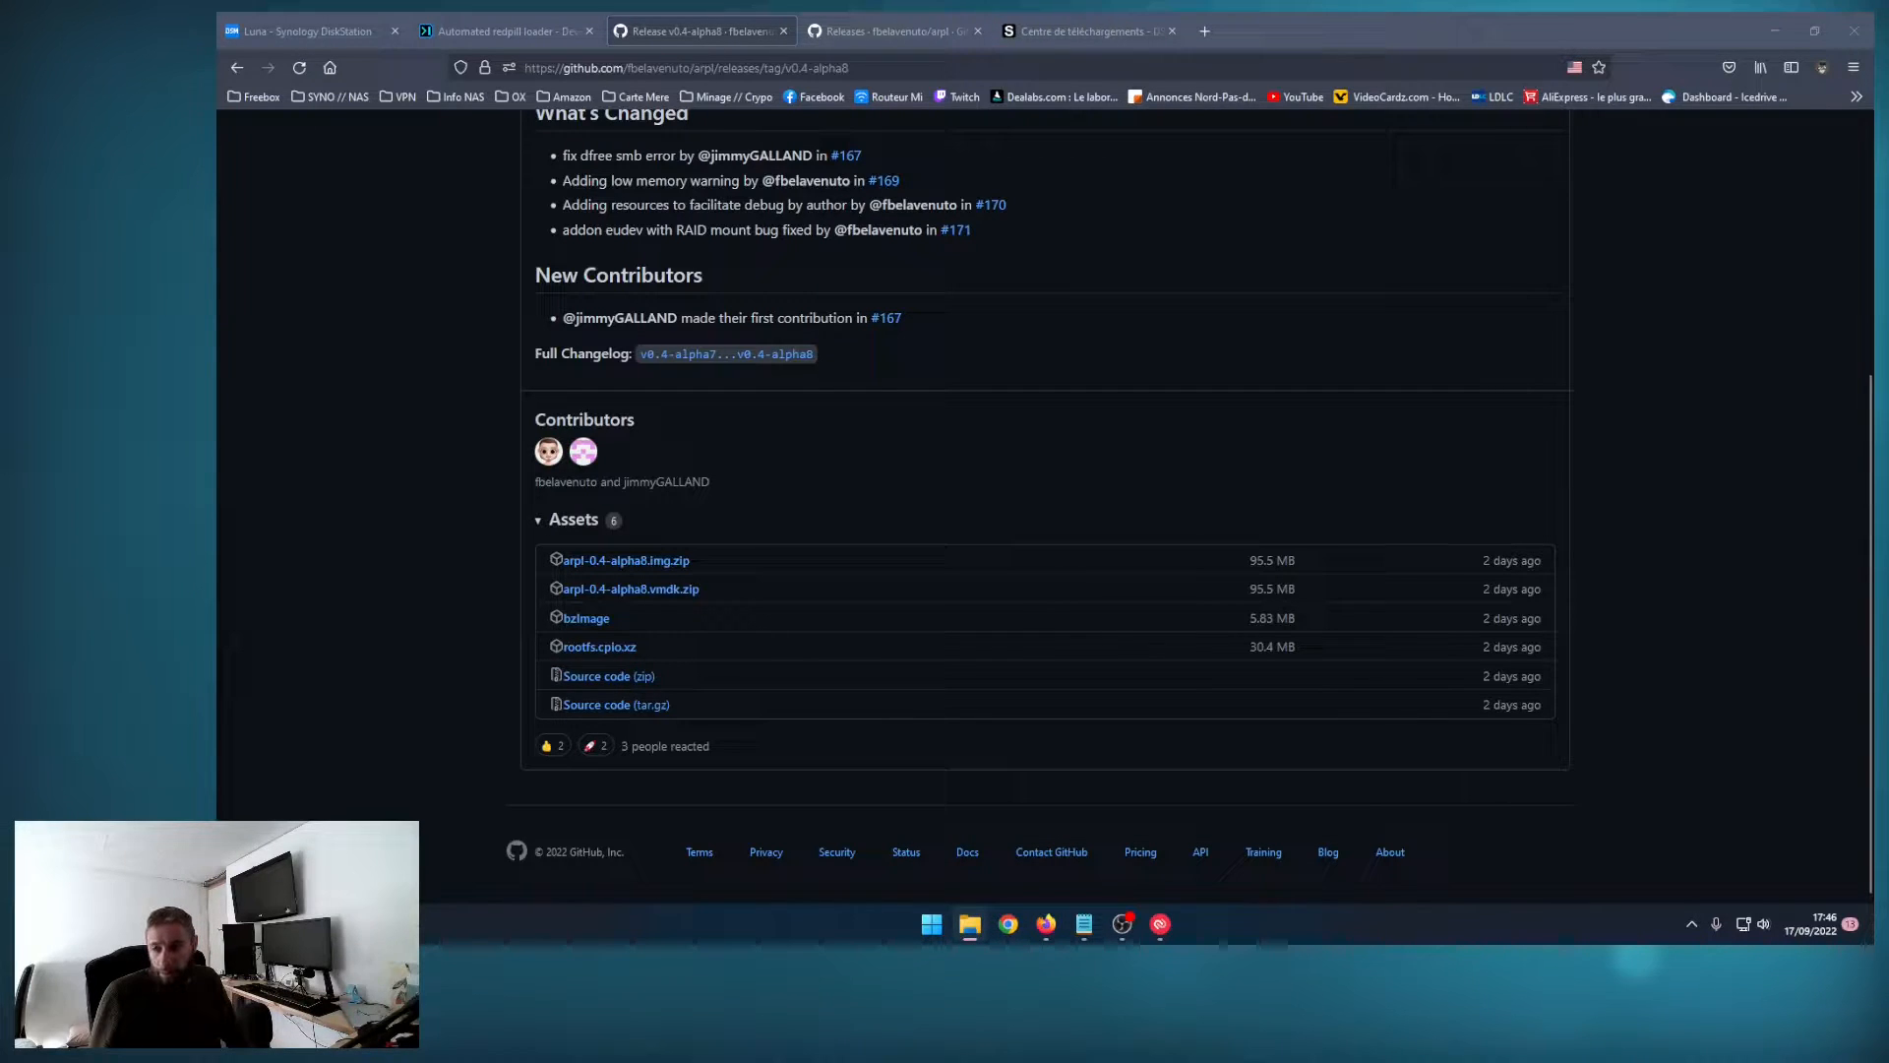
pyautogui.press('super')
pyautogui.write('rufus')
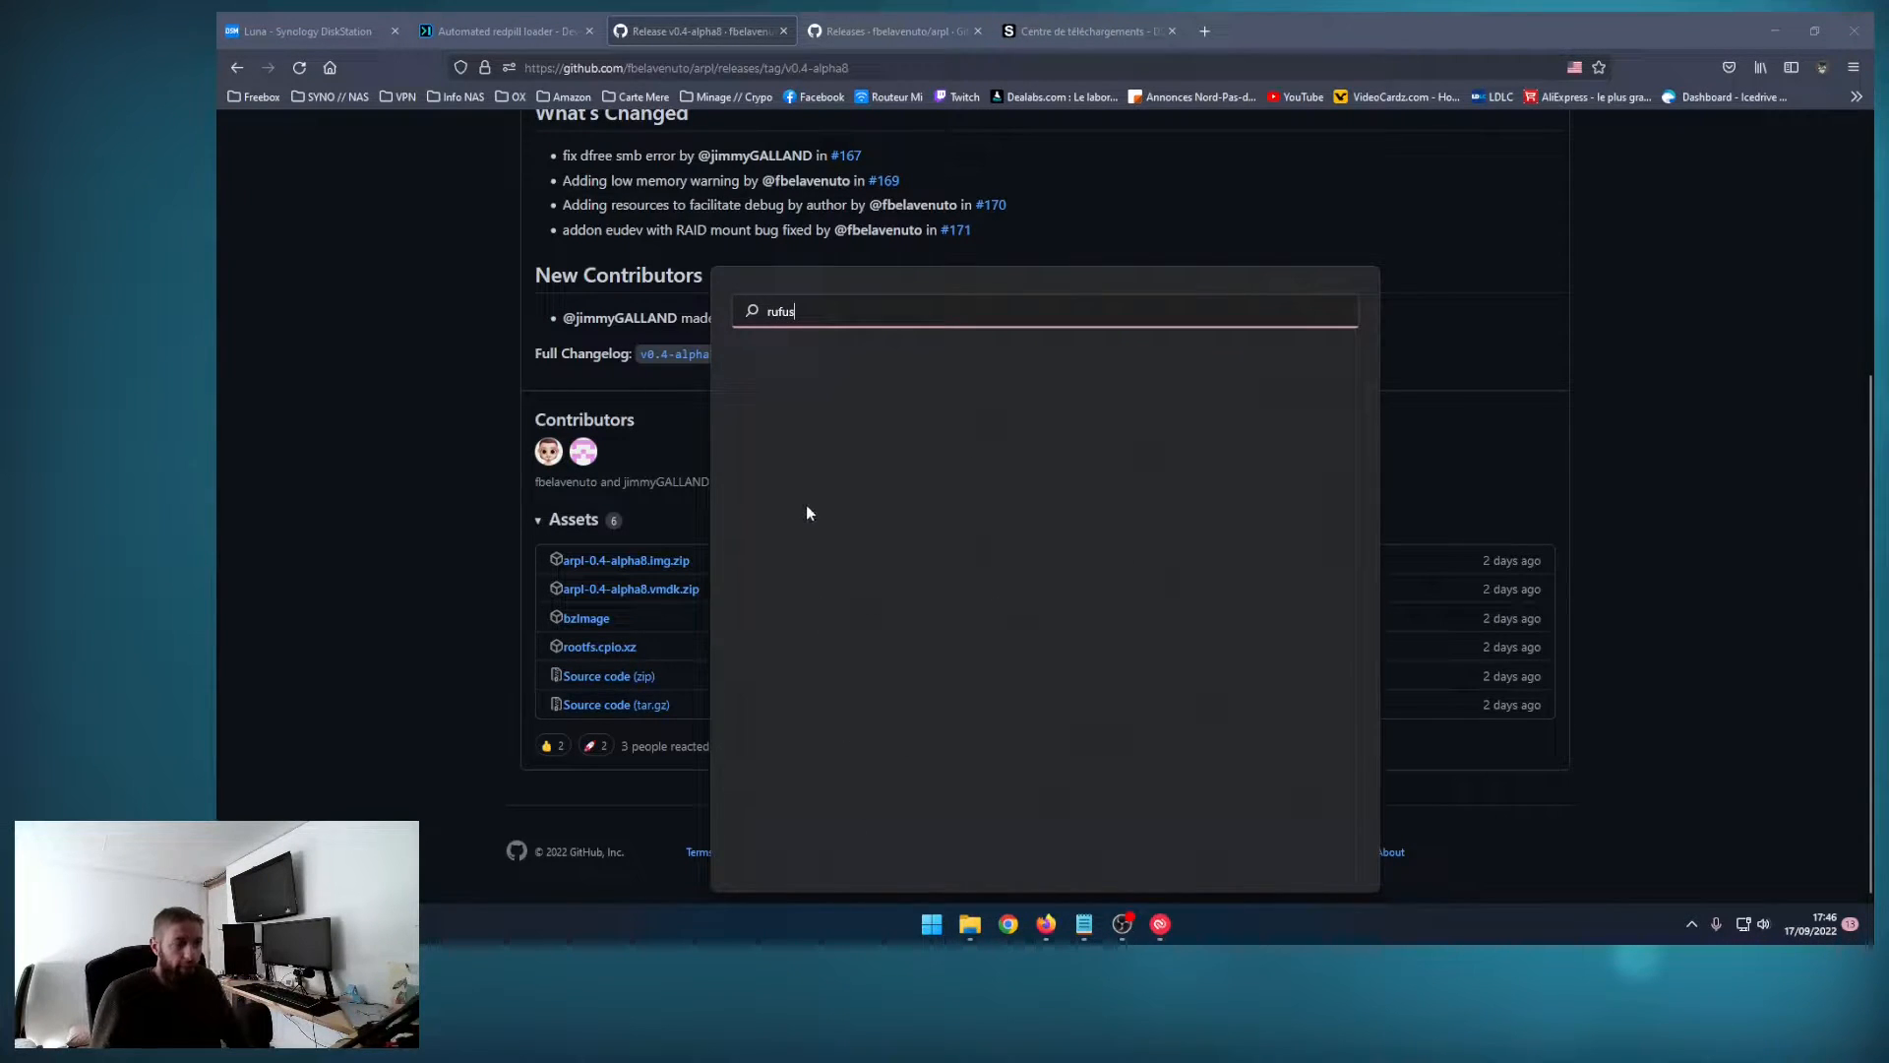
pyautogui.click(806, 457)
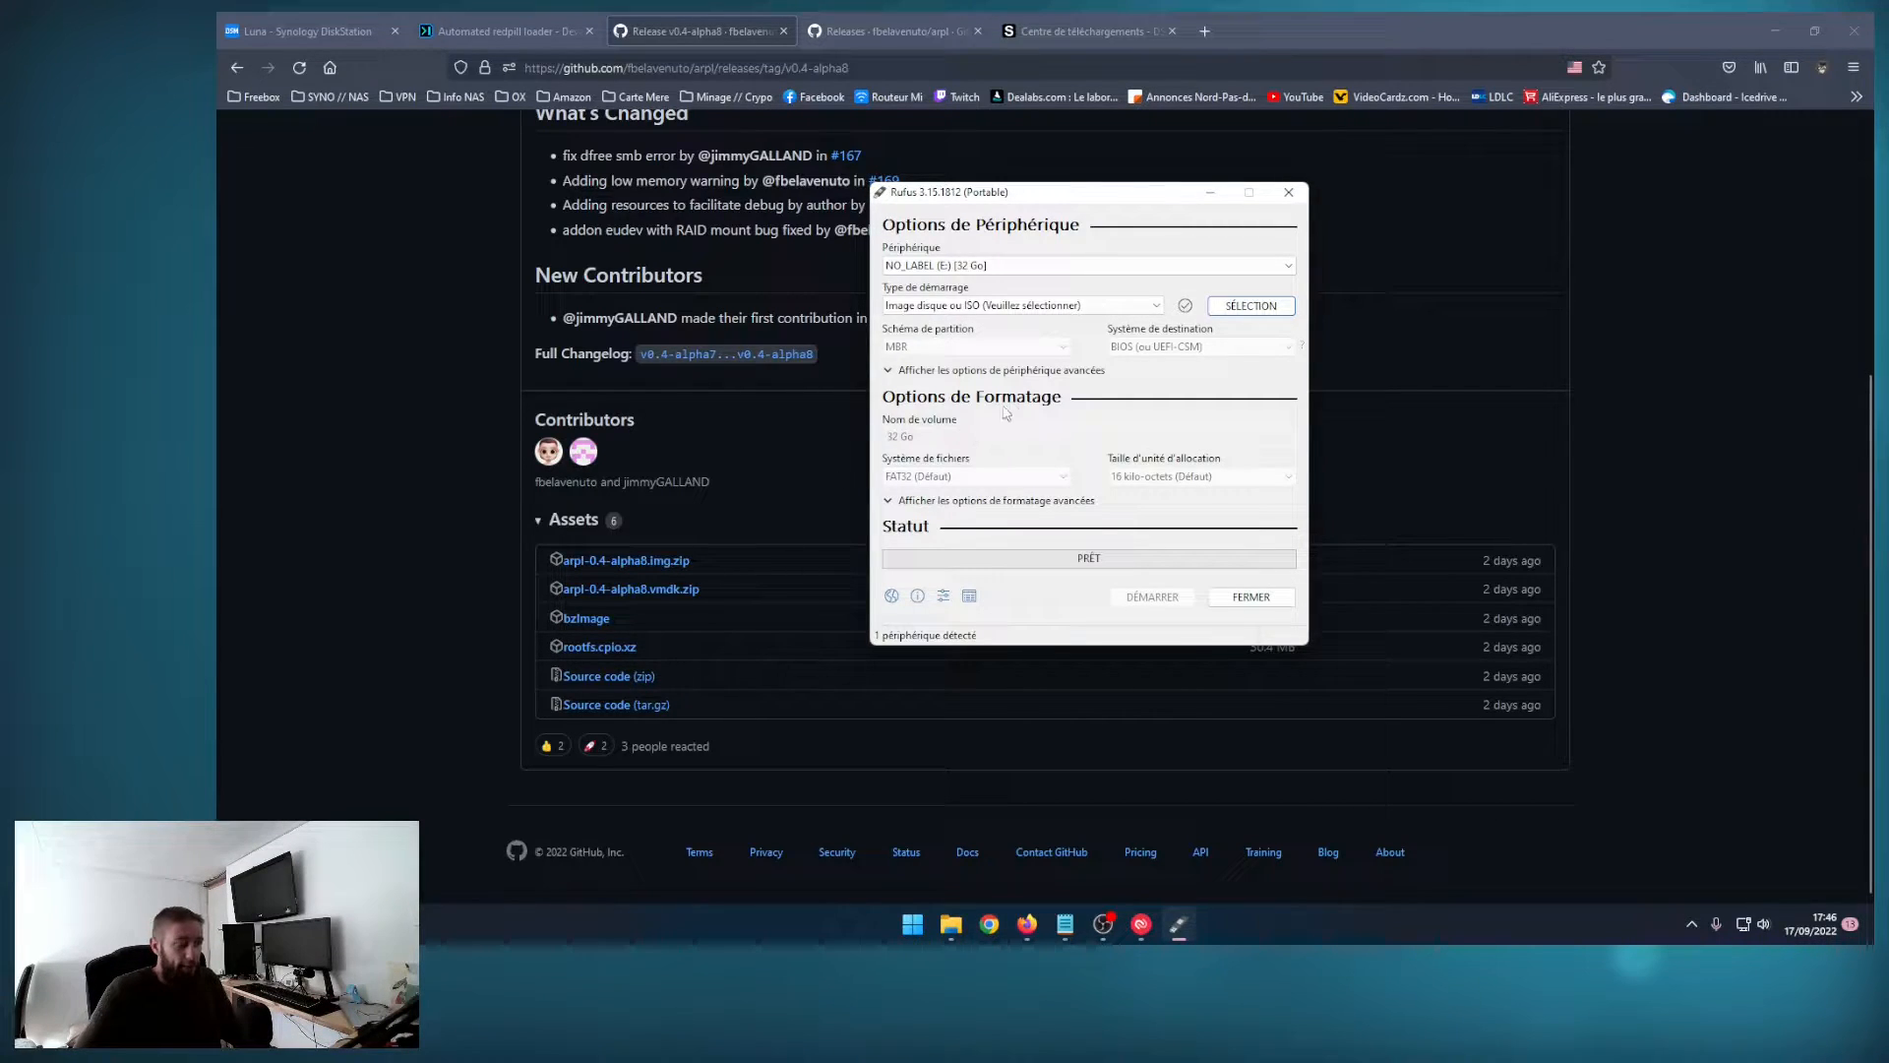
# Step: Select arpl.img as the boot image and start writing it to the 32 GB drive E:
pyautogui.click(1152, 304)
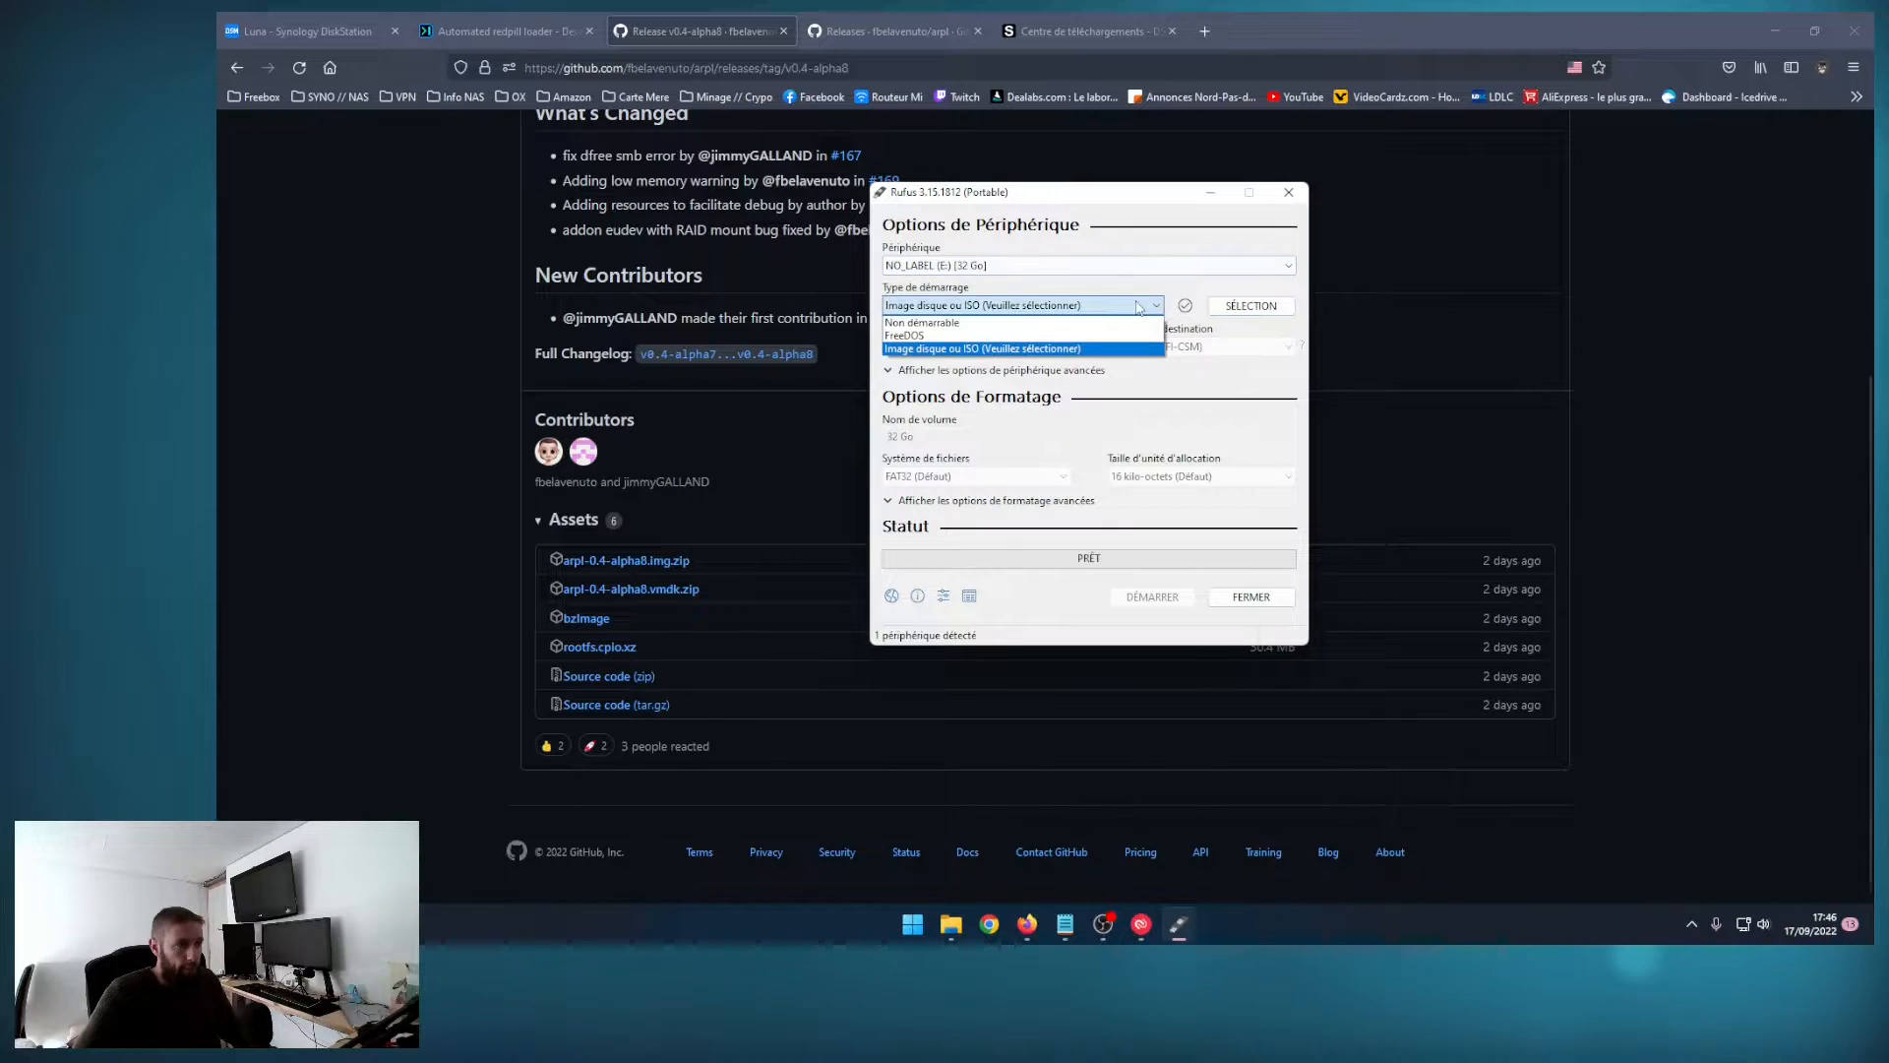
pyautogui.click(1122, 349)
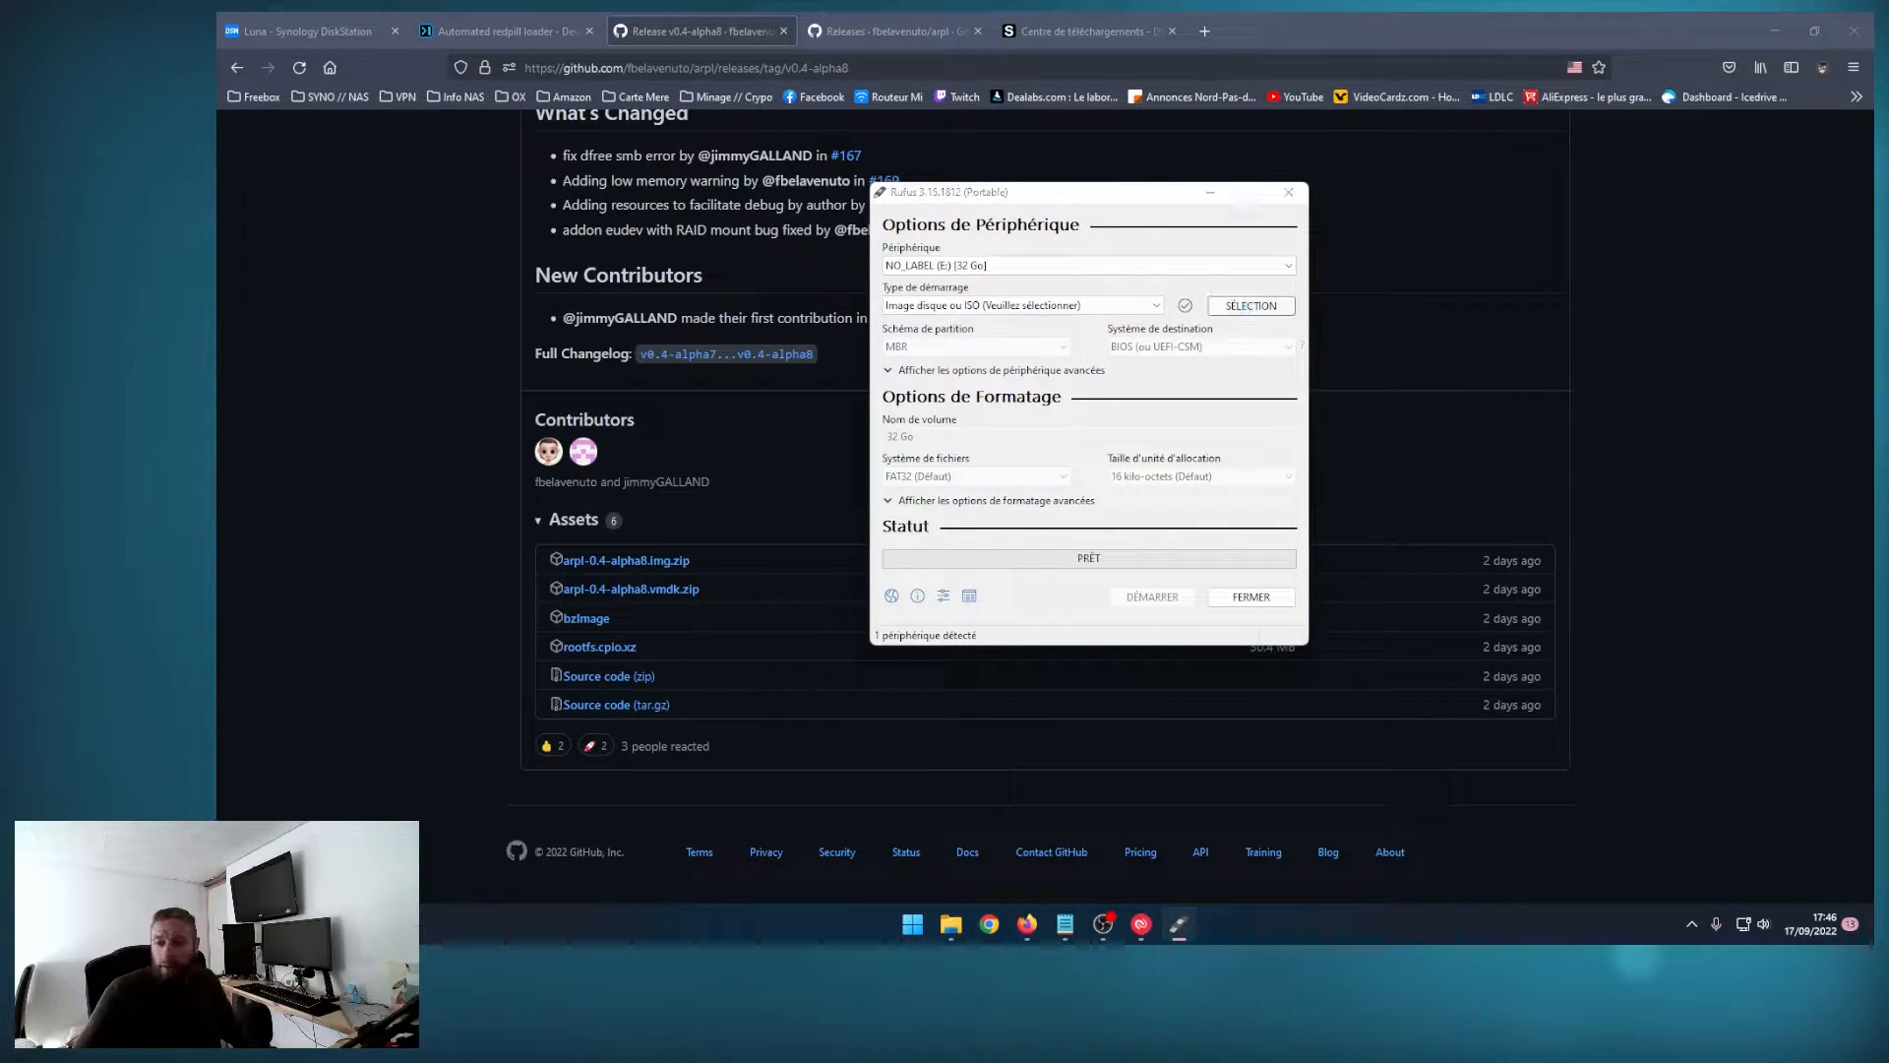
pyautogui.click(1250, 305)
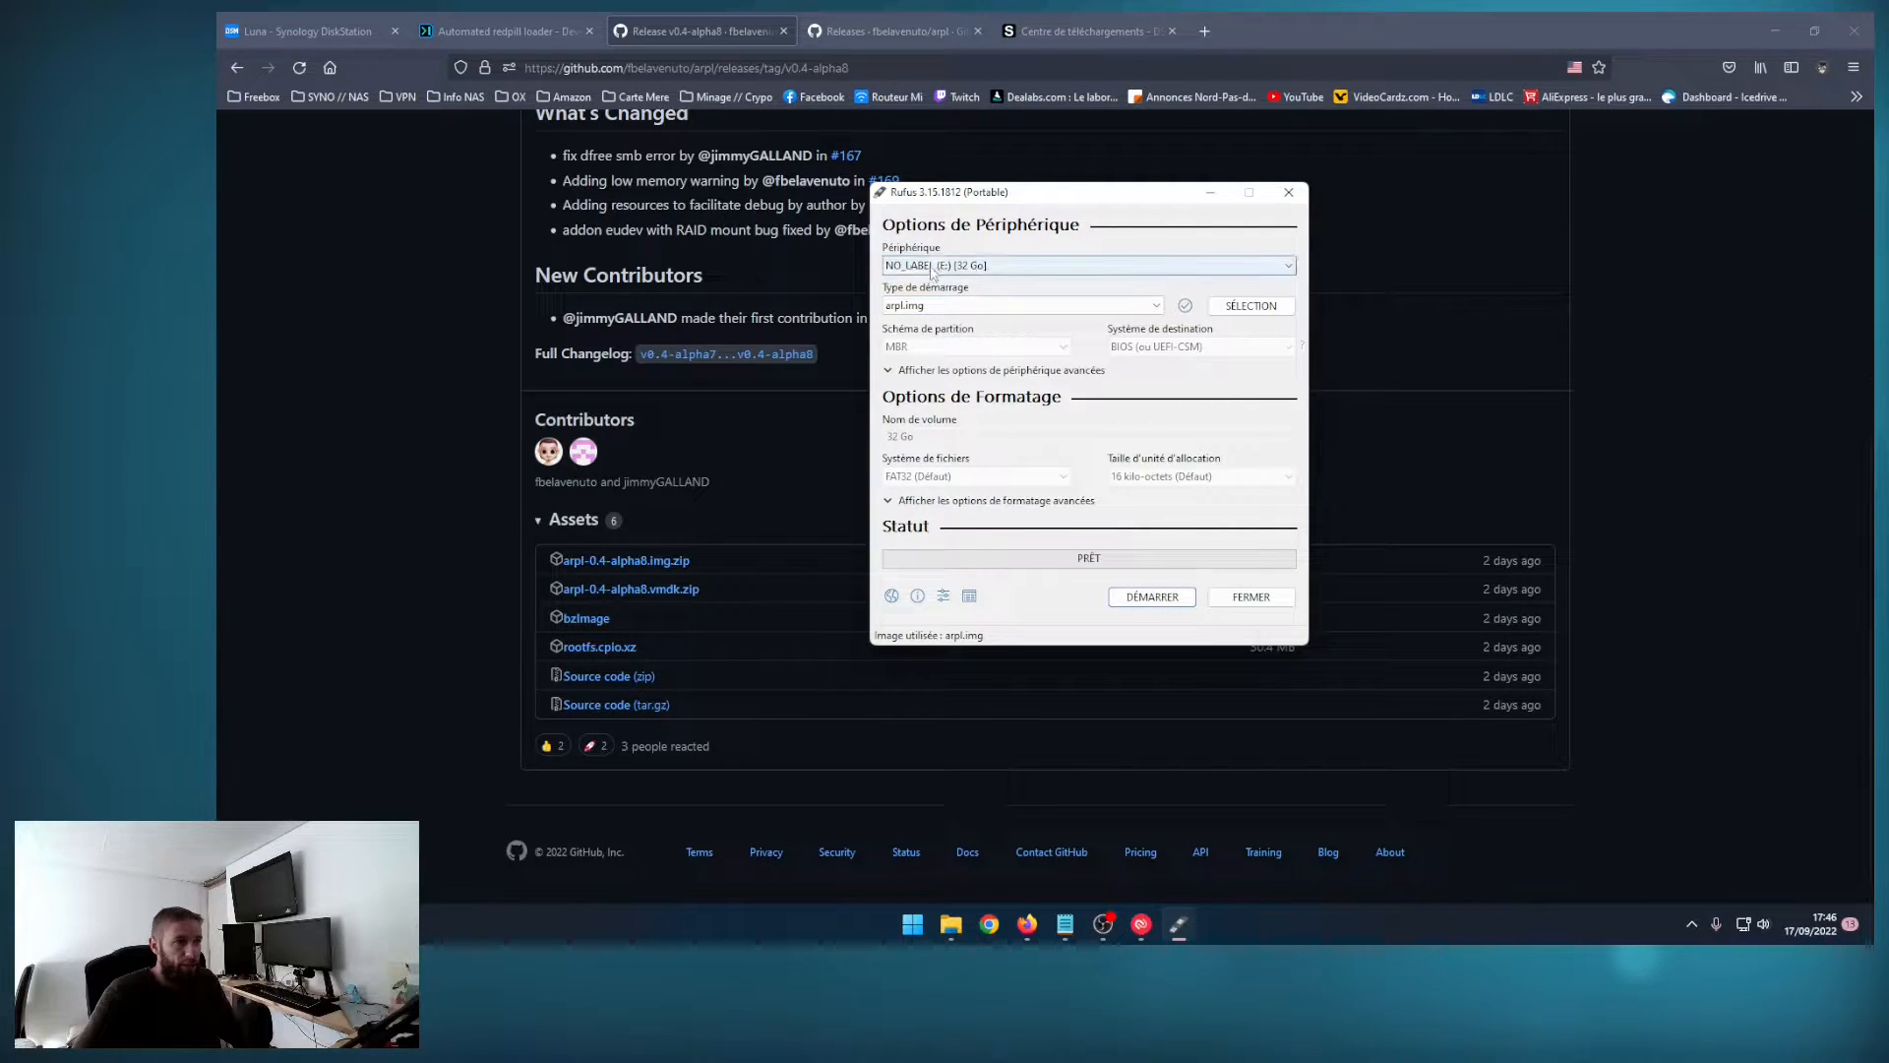
pyautogui.click(1157, 598)
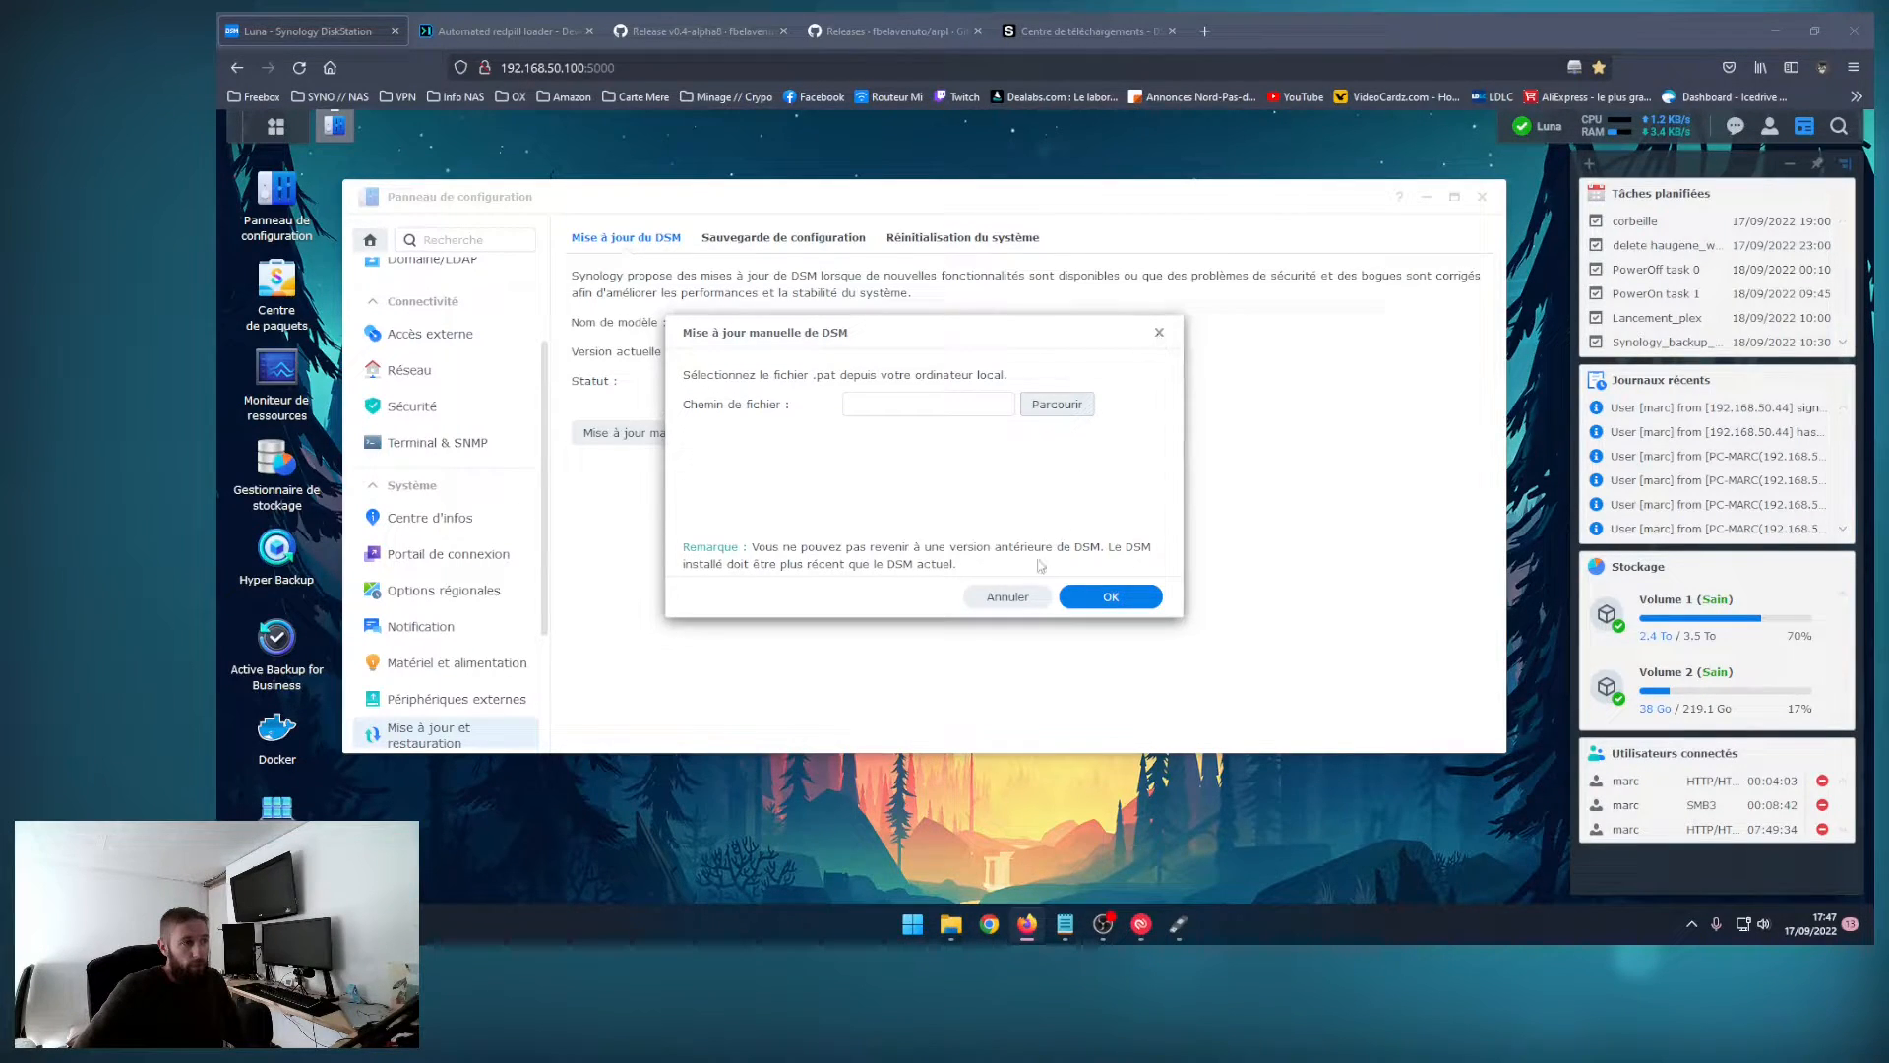
pyautogui.click(1007, 596)
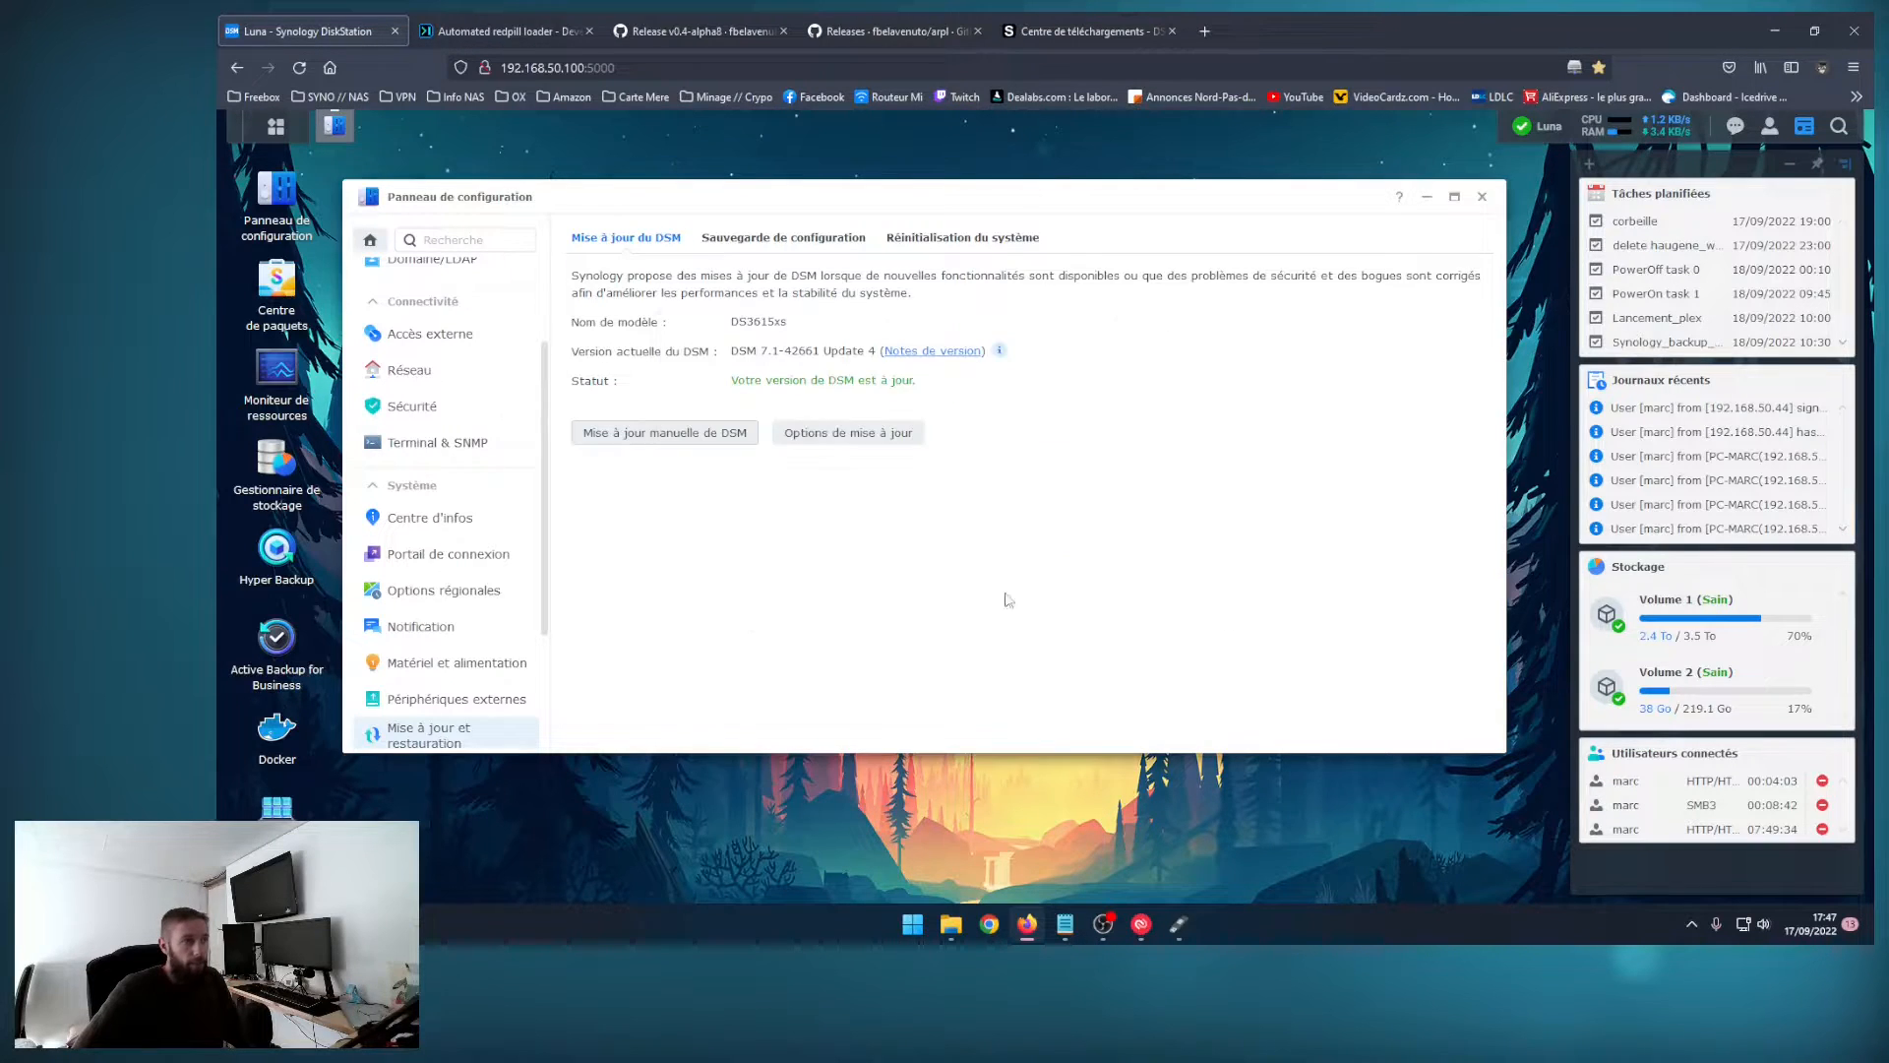
pyautogui.click(1083, 31)
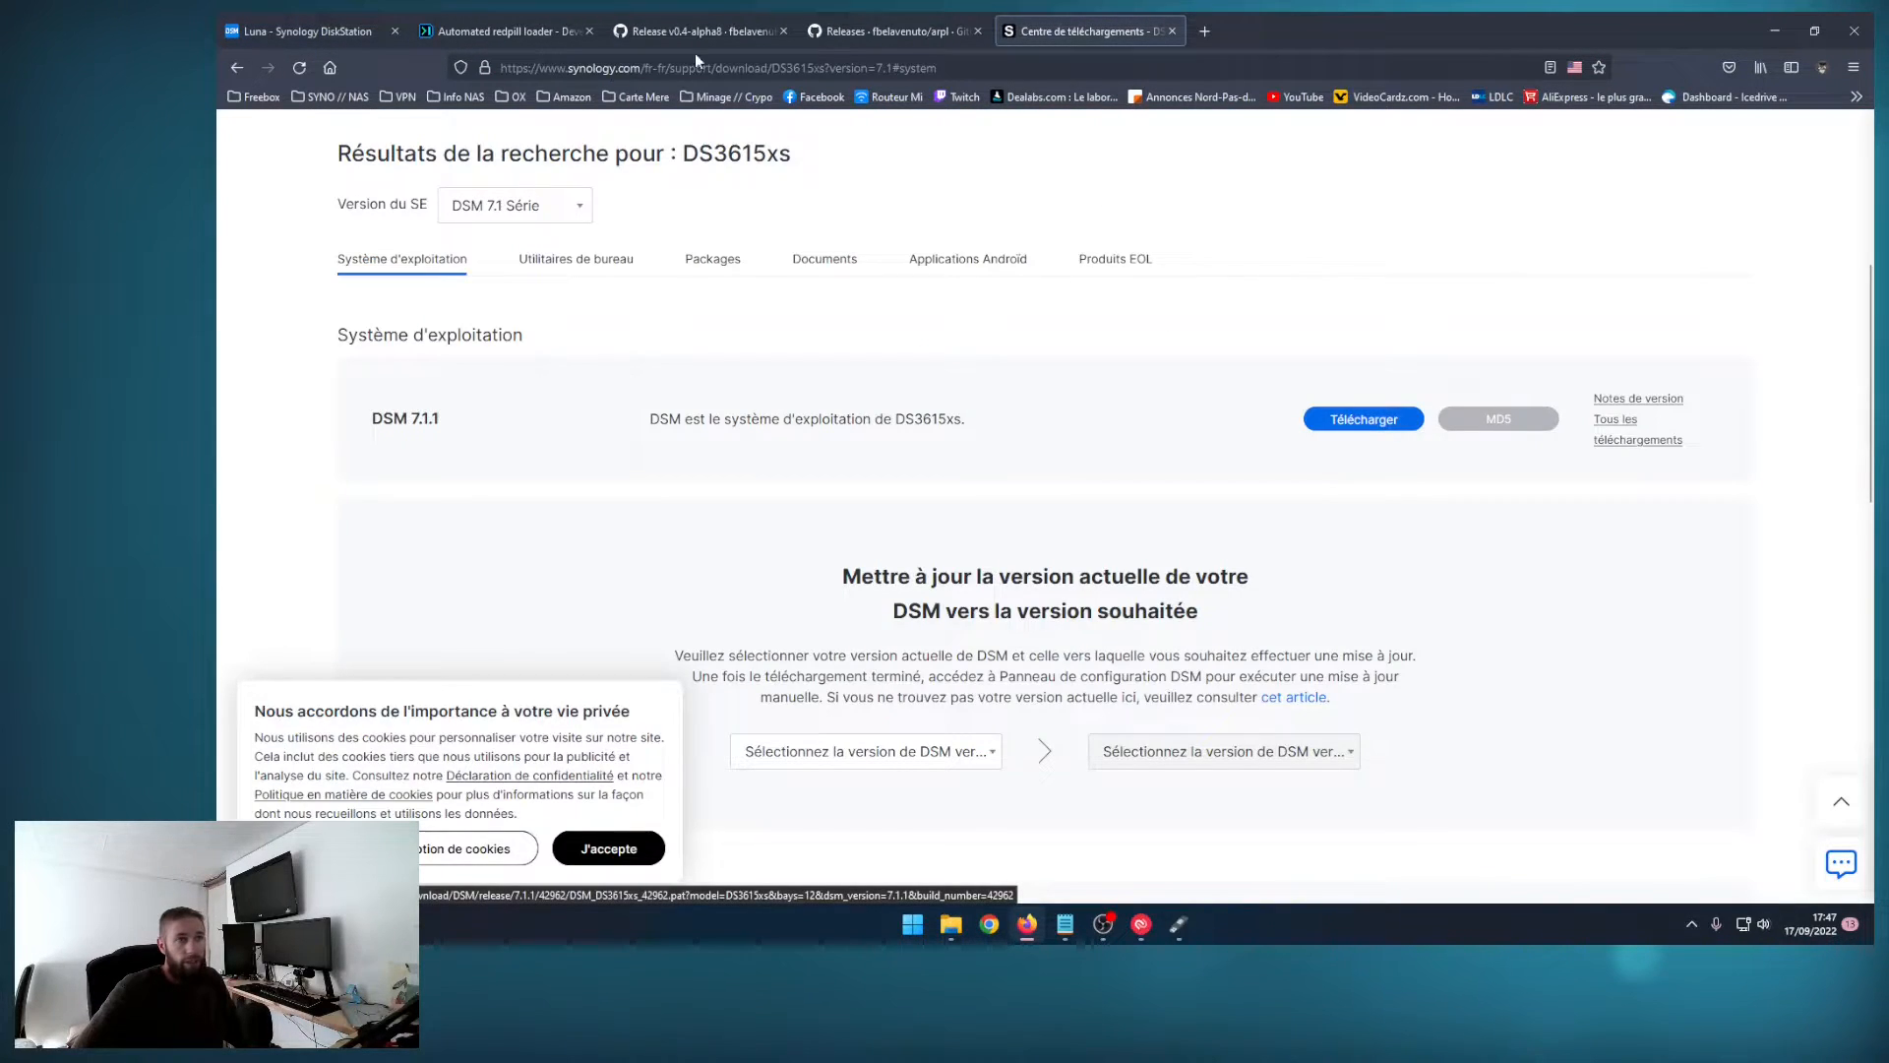
pyautogui.click(340, 32)
pyautogui.click(707, 434)
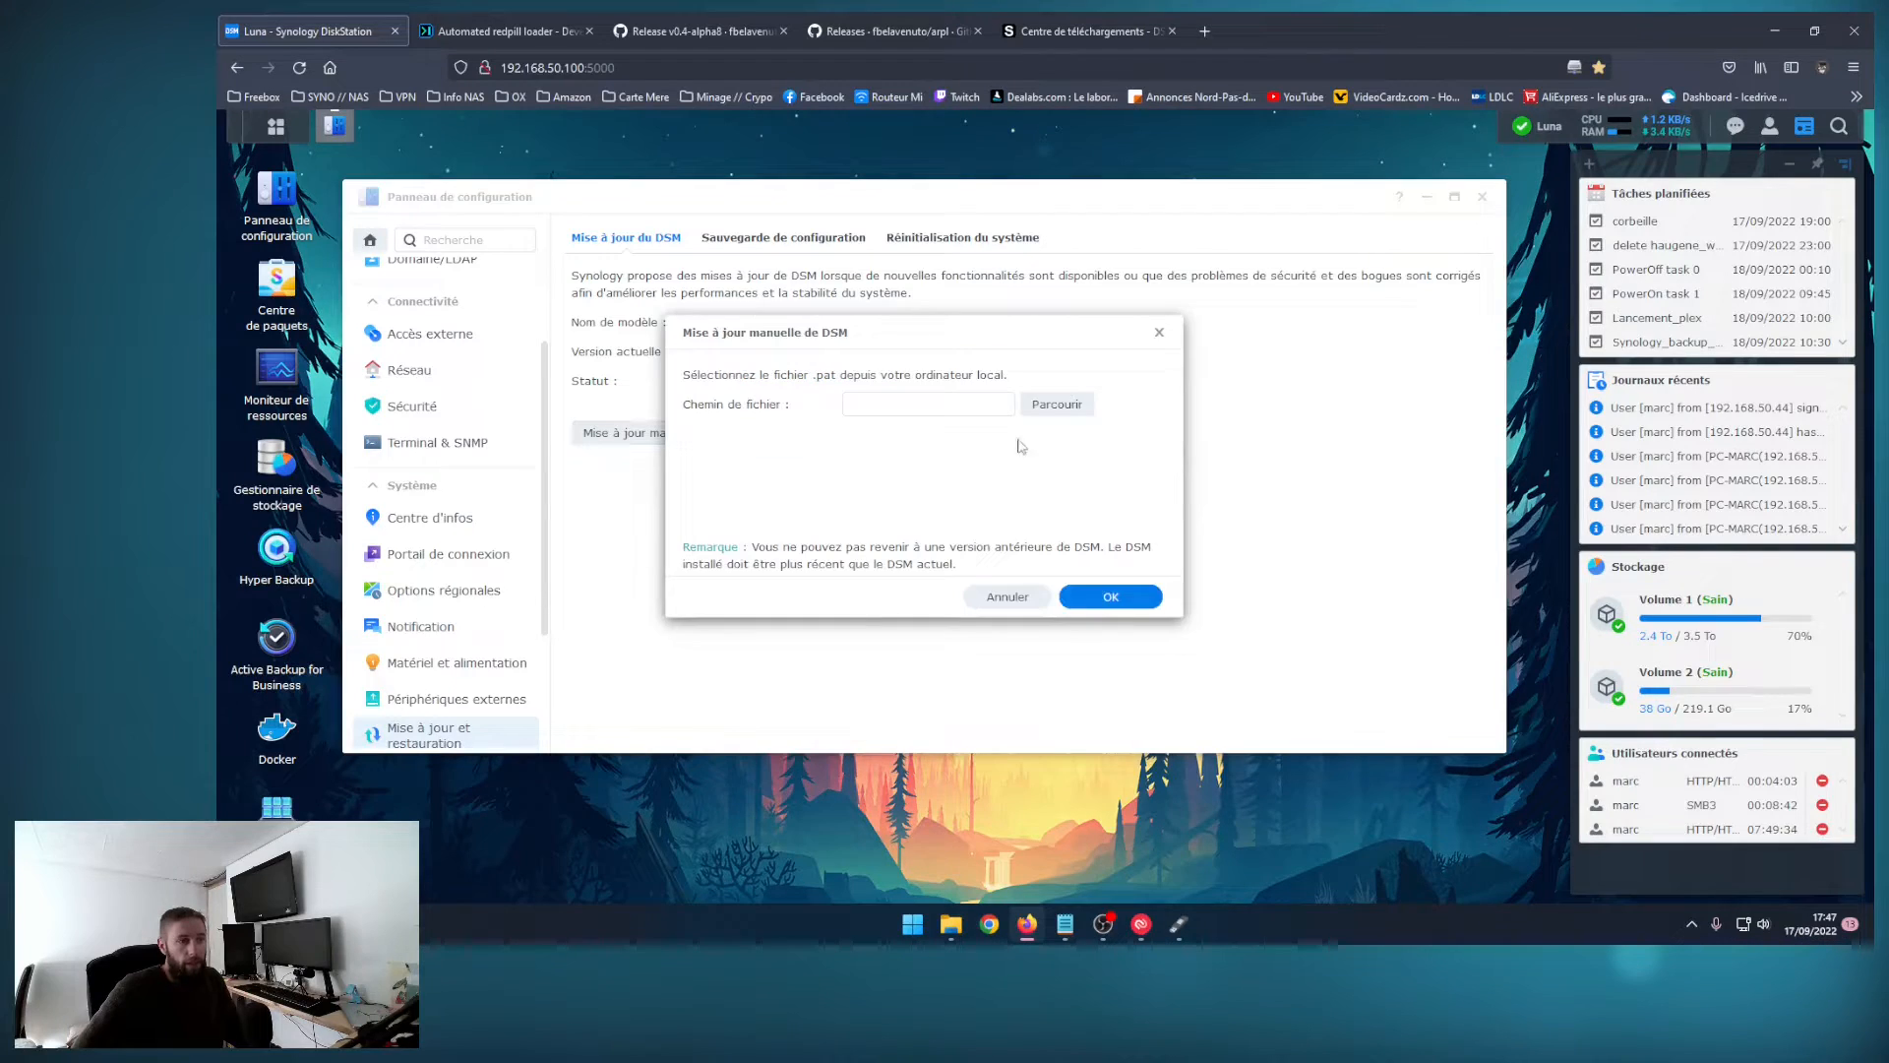
pyautogui.click(1057, 404)
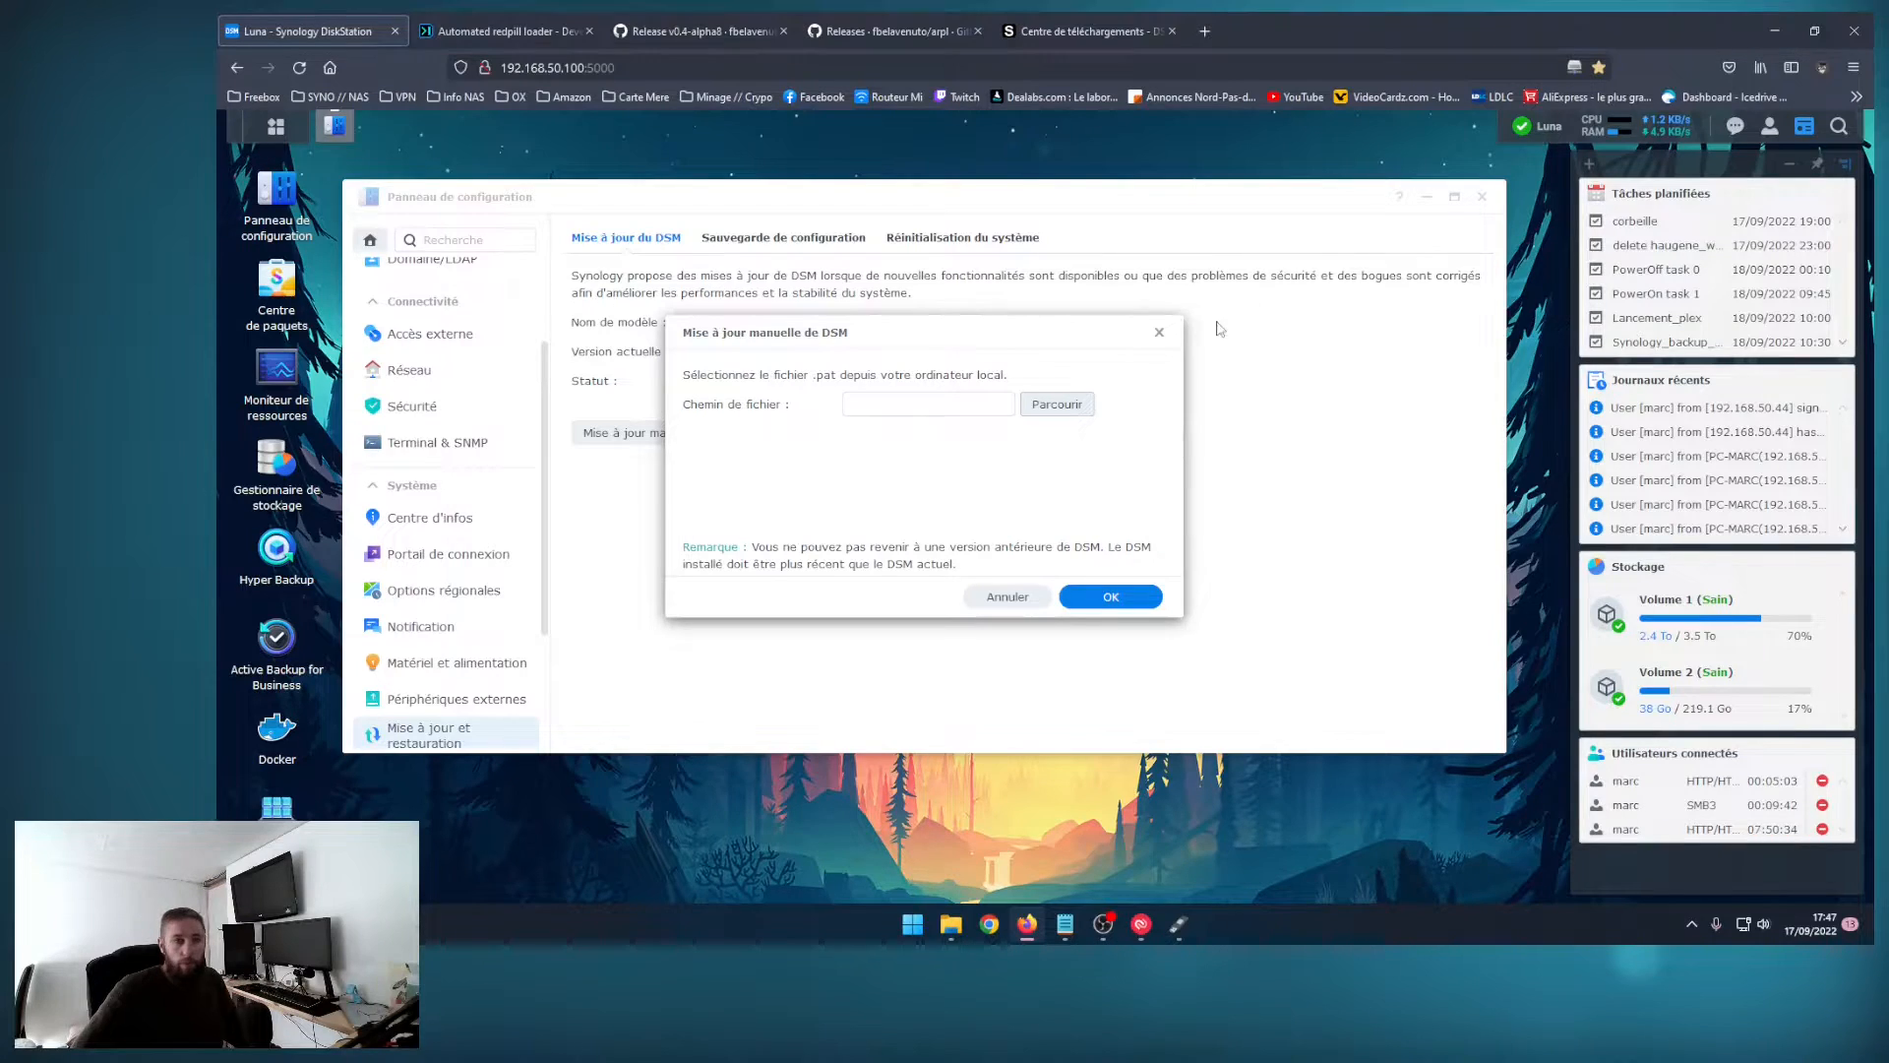
pyautogui.click(1159, 332)
# Step: Download DSM 7.1.1 for the DS3615xs from the Synology download centre and return to the NAS's update page
pyautogui.click(1132, 31)
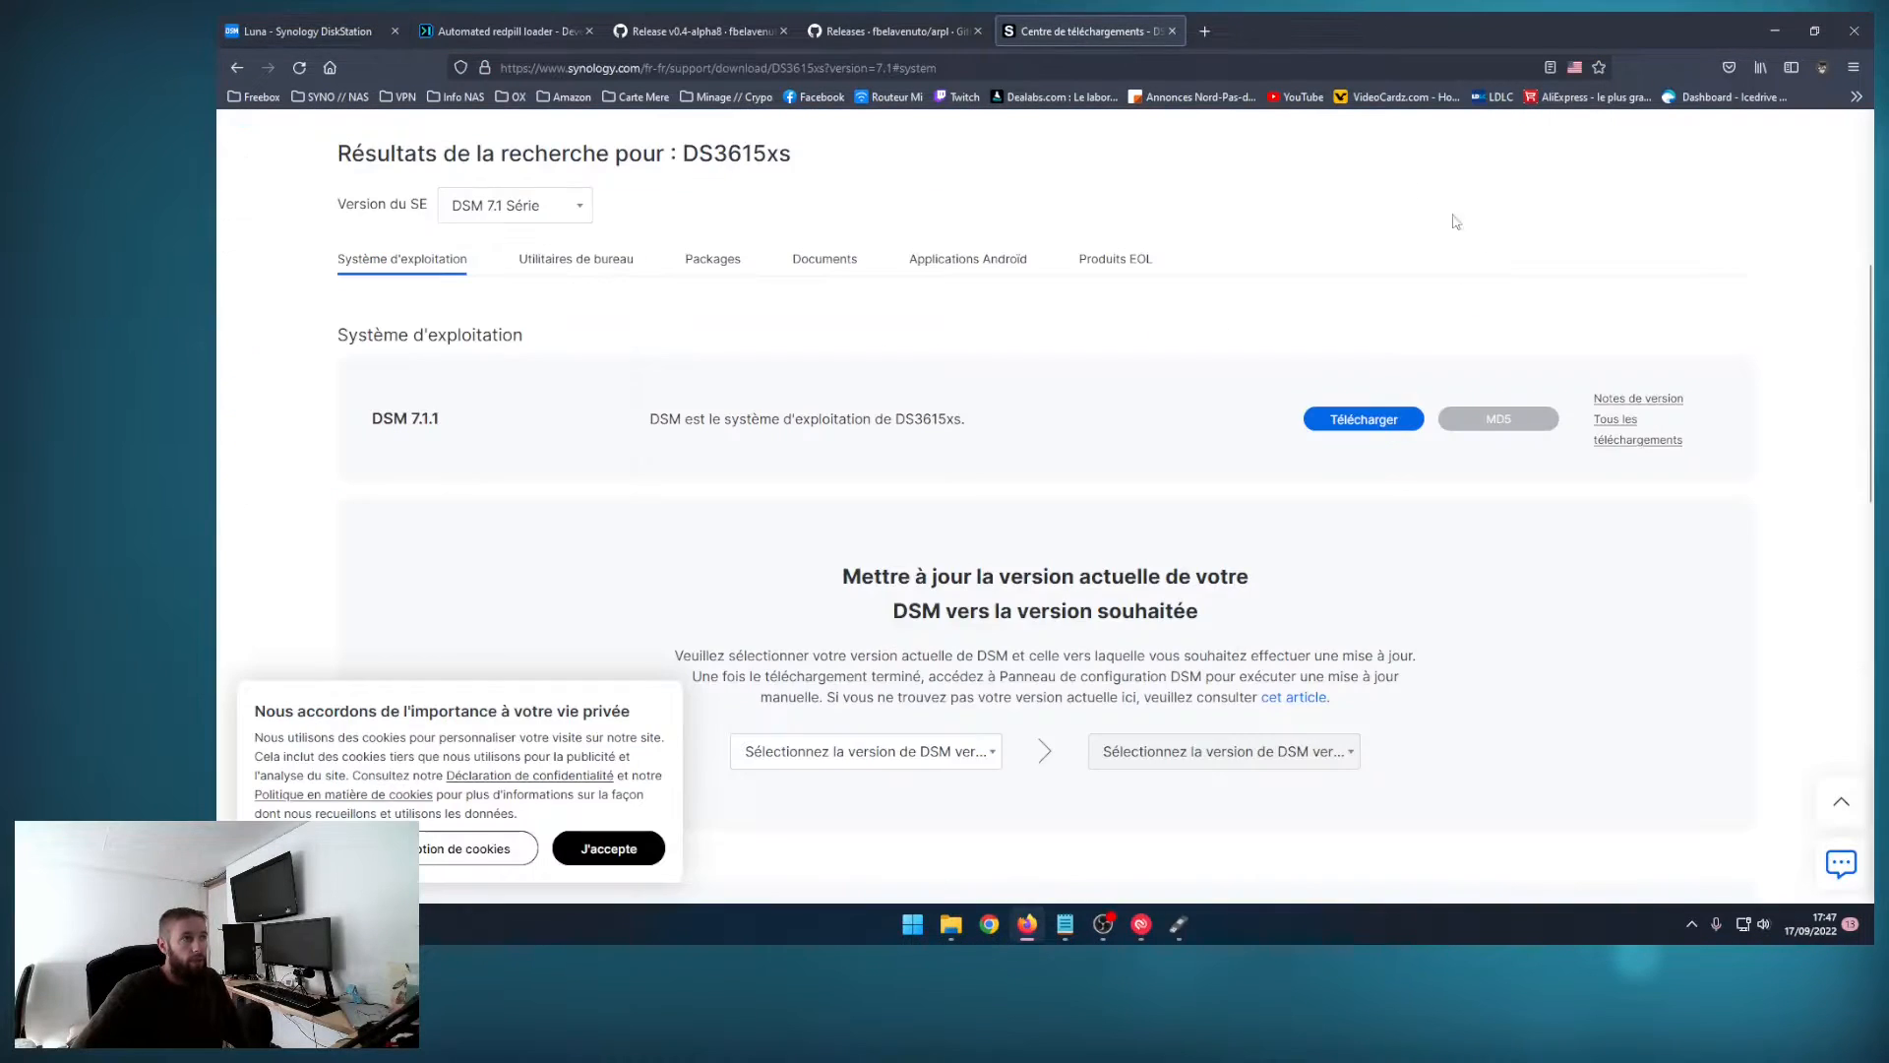
pyautogui.click(1366, 419)
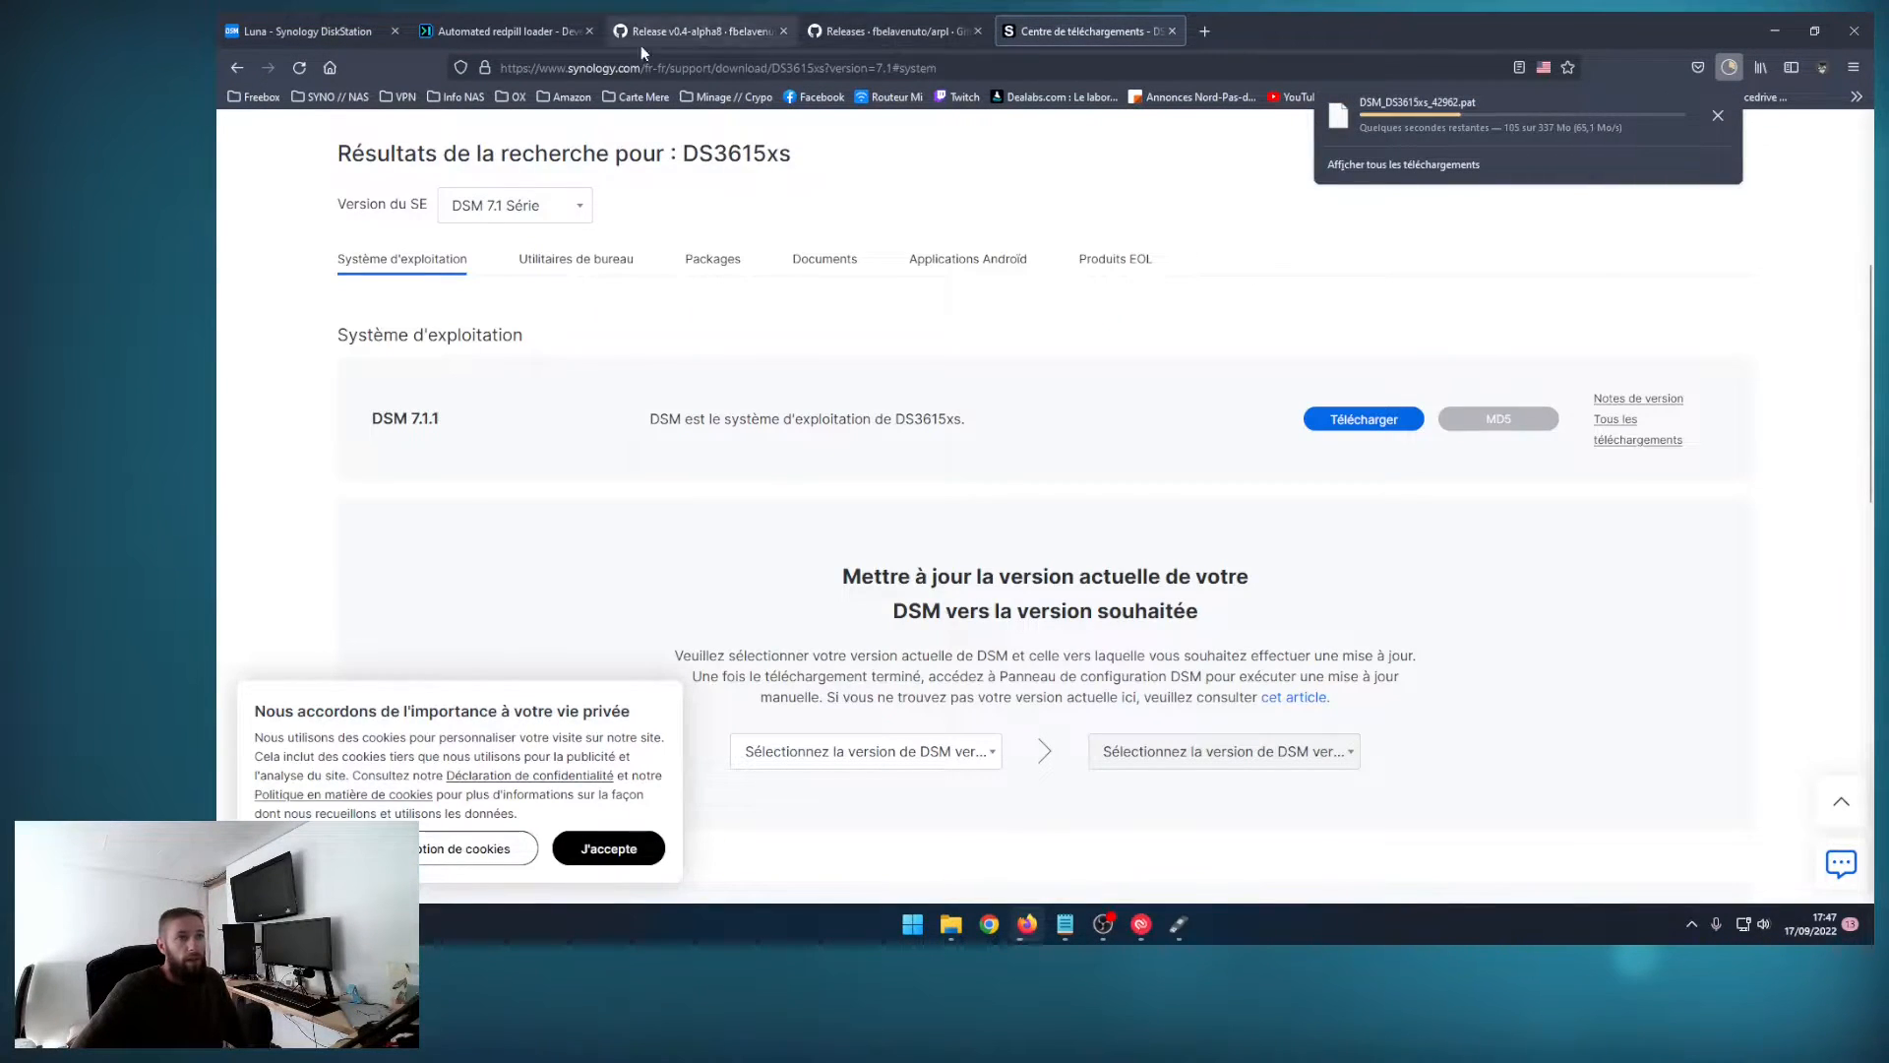
pyautogui.click(499, 33)
pyautogui.click(305, 30)
# Step: Choose DSM_DS3615xs_42962.pat as the file for the NAS's manual DSM update
pyautogui.click(659, 433)
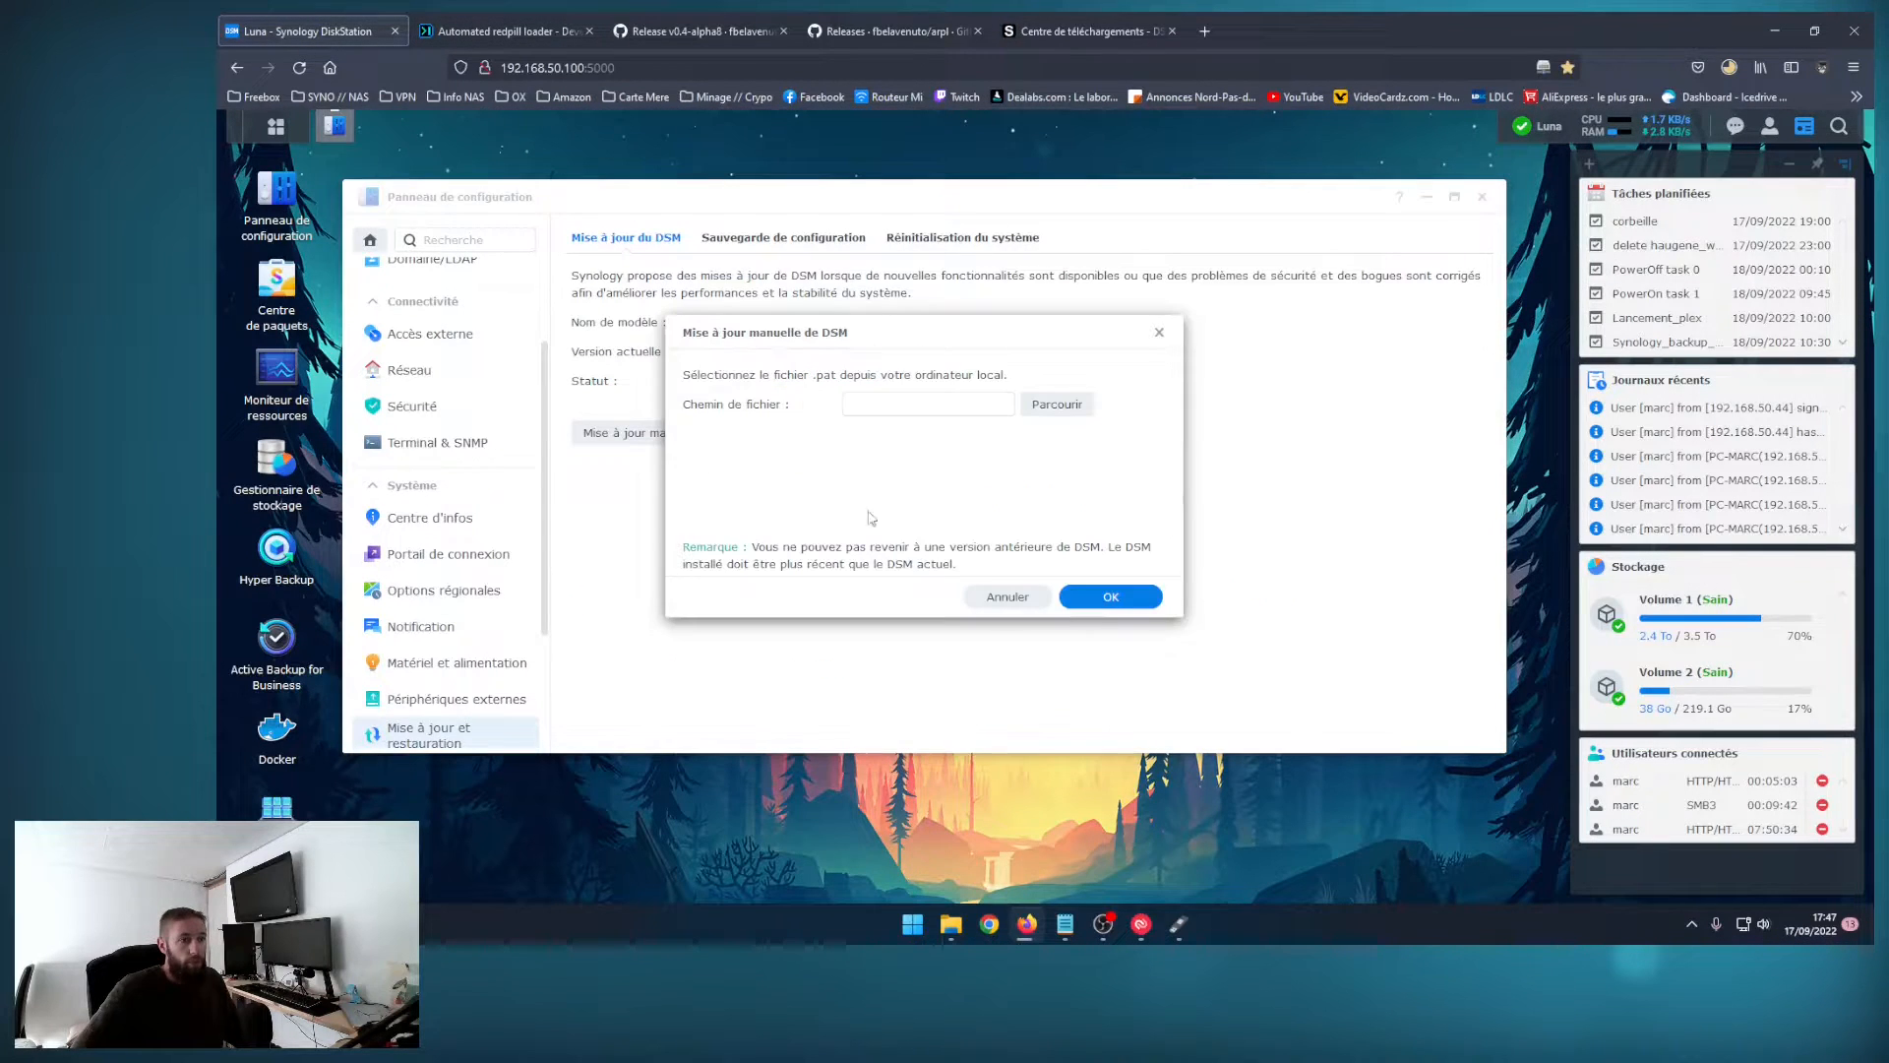
pyautogui.click(1079, 417)
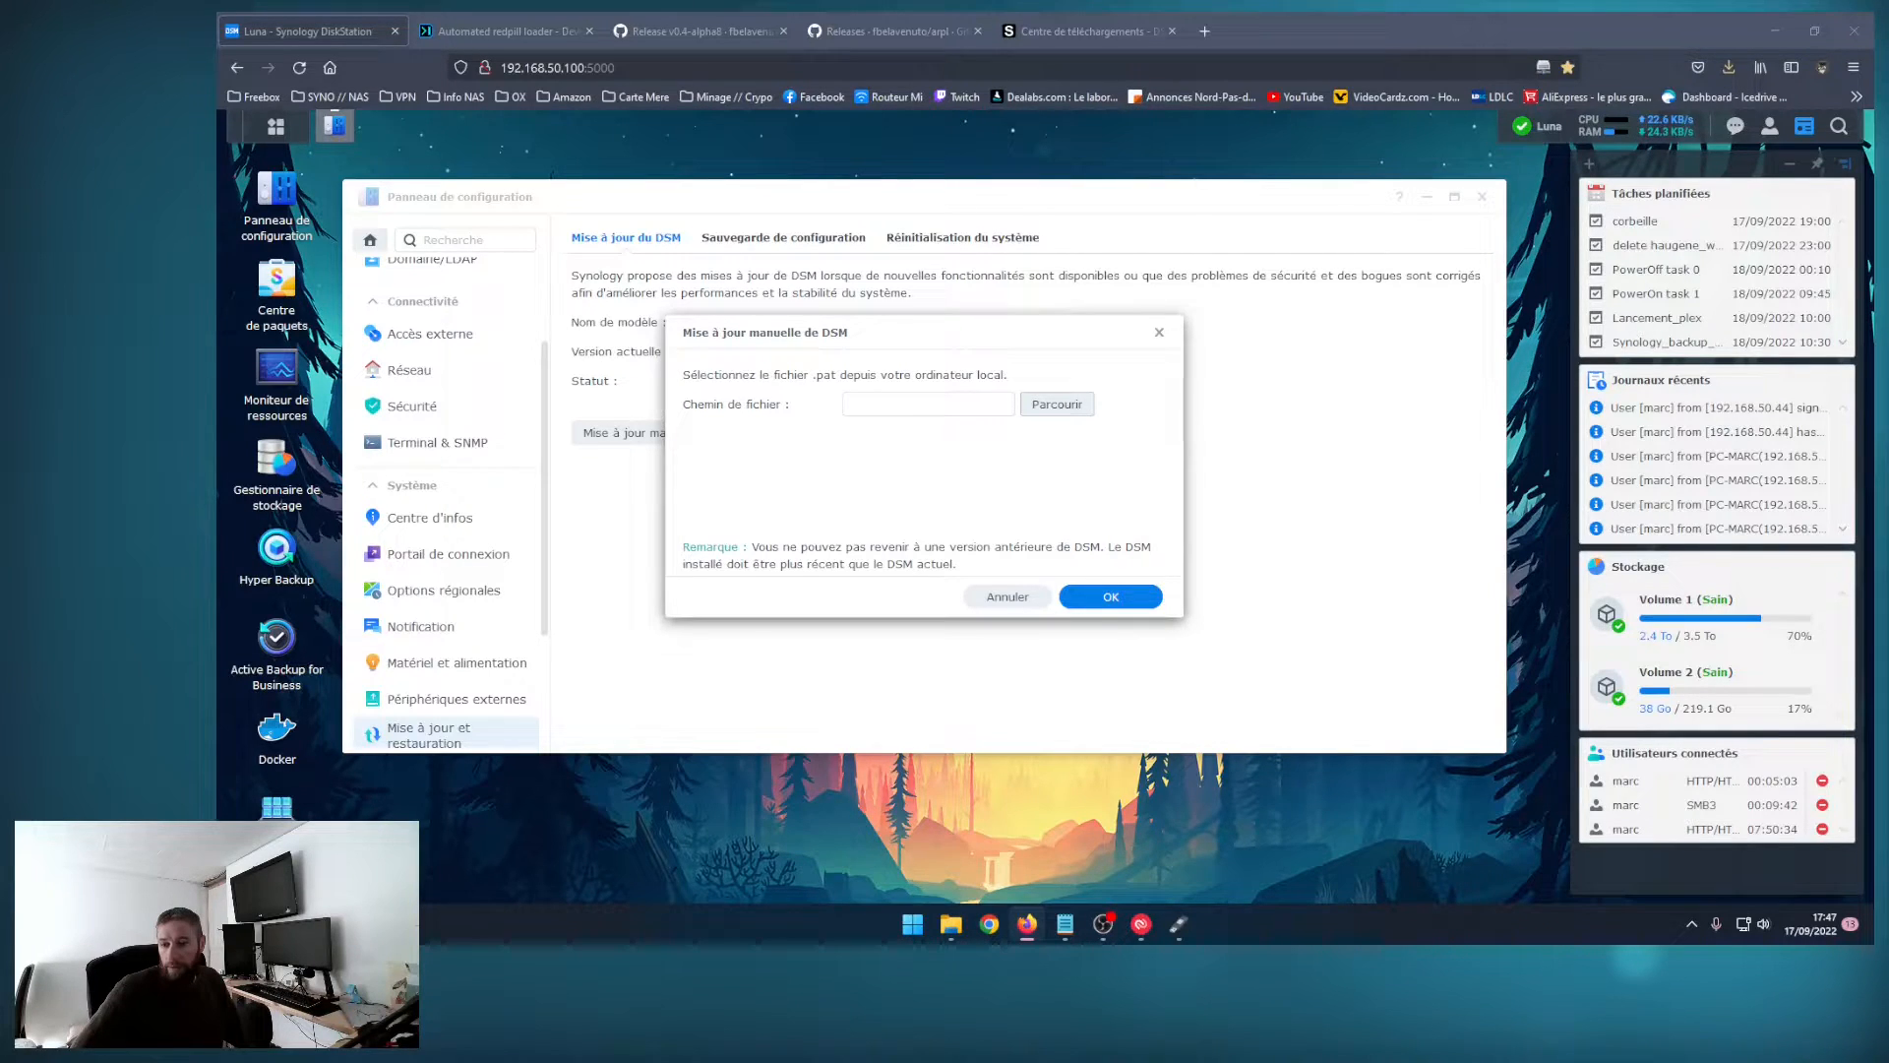
pyautogui.click(1077, 645)
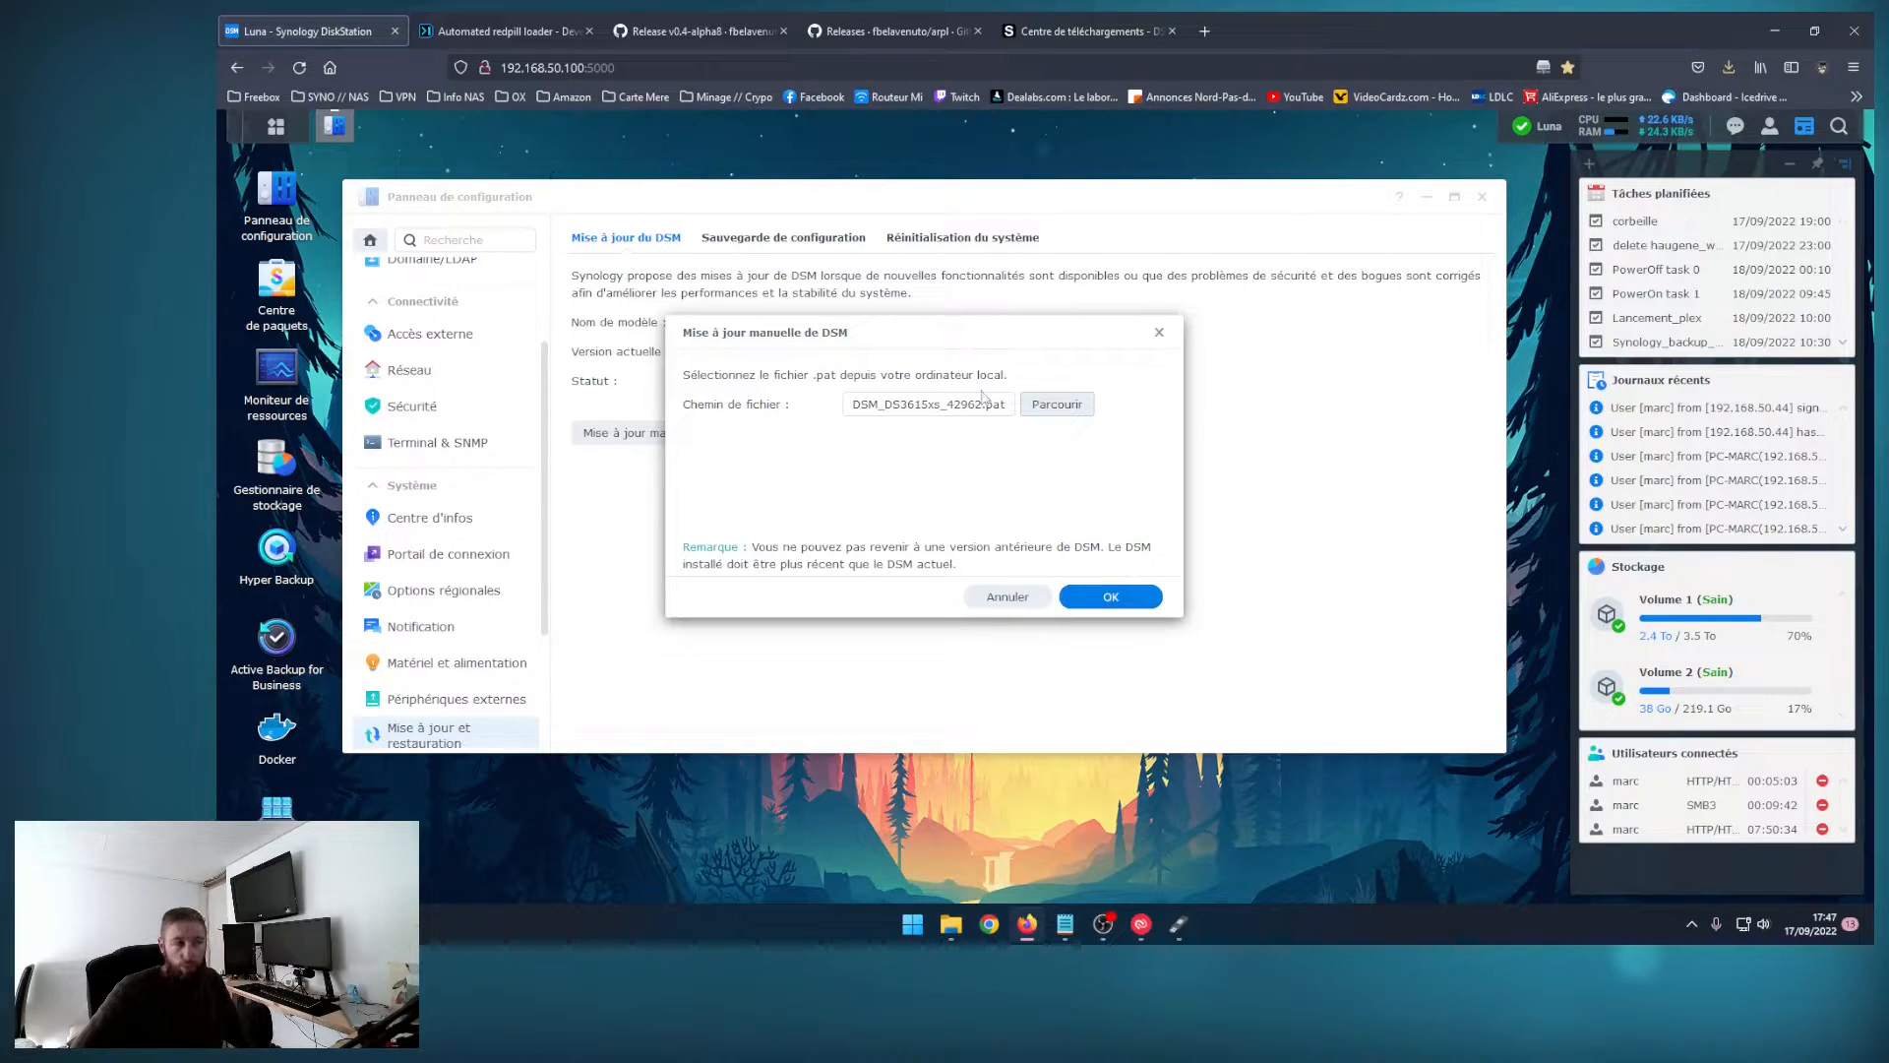
pyautogui.click(1109, 597)
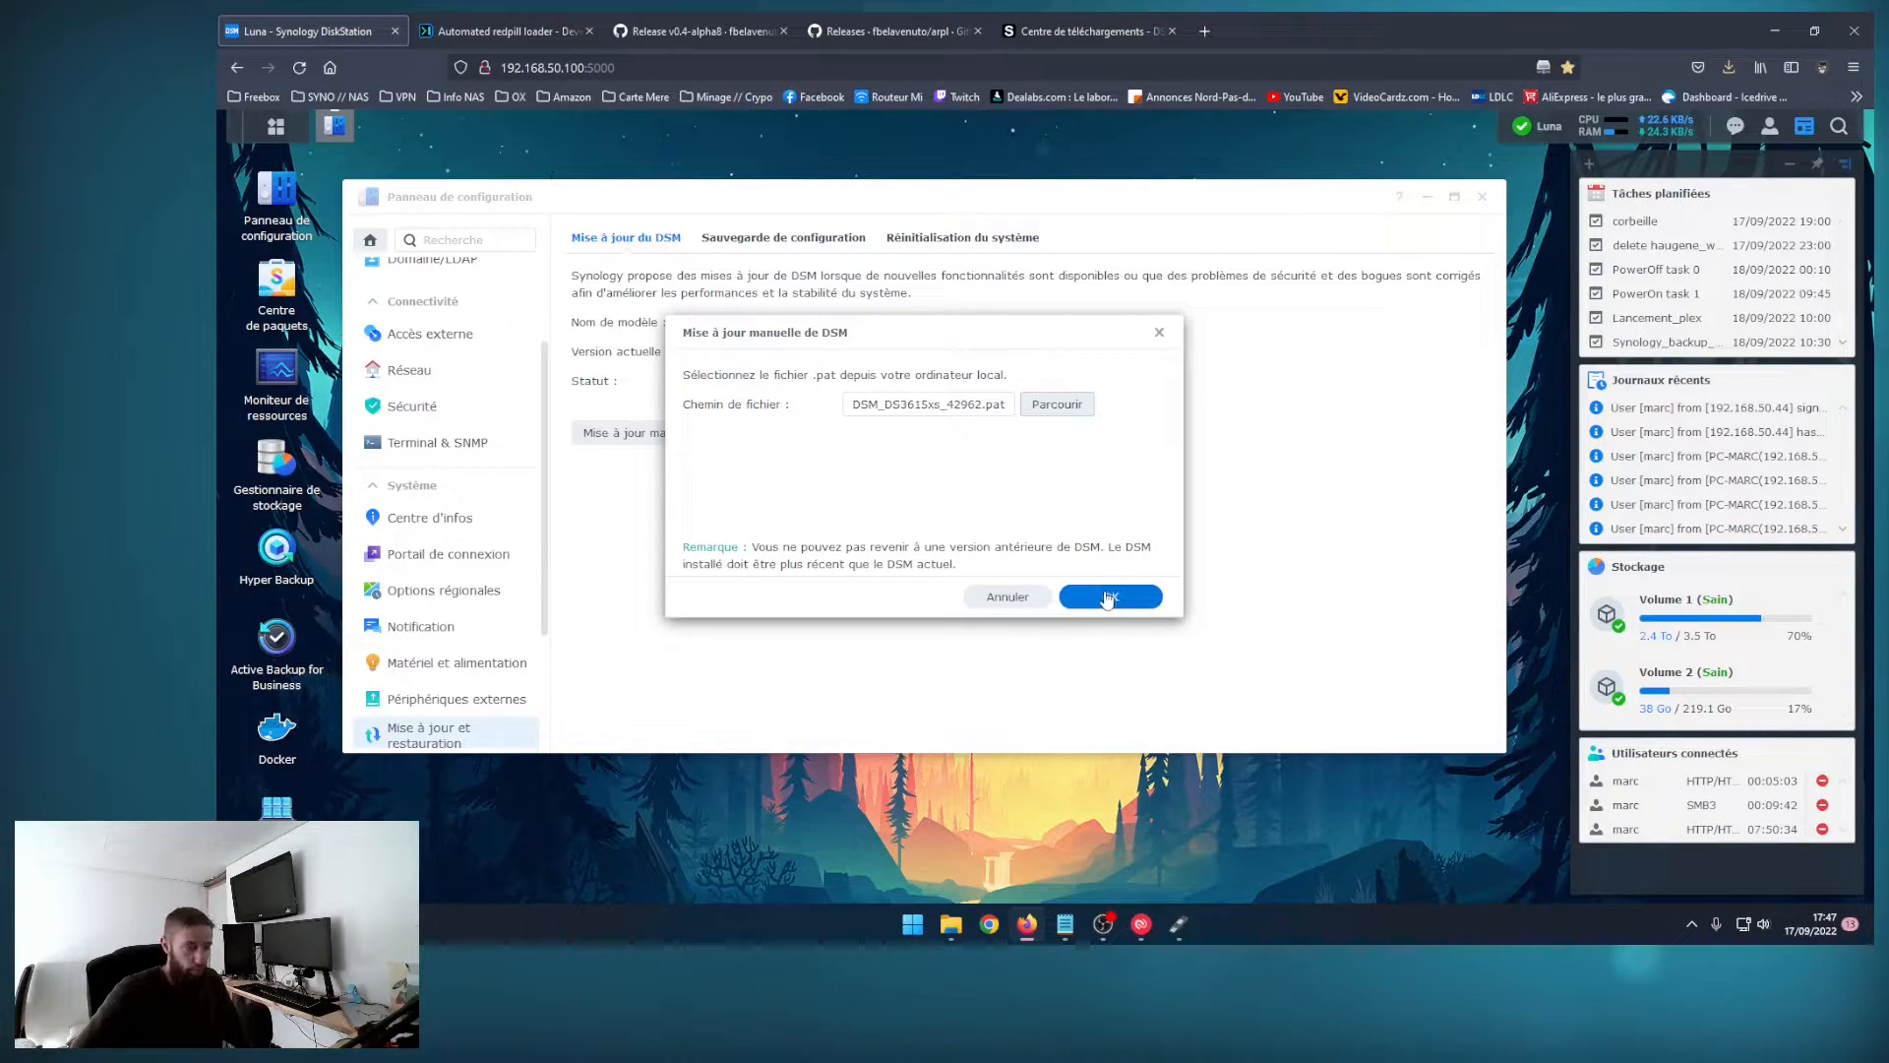
# Step: Switch back to Rufus and accept the multiple-partitions warning to write arpl.img to the drive
pyautogui.click(1179, 923)
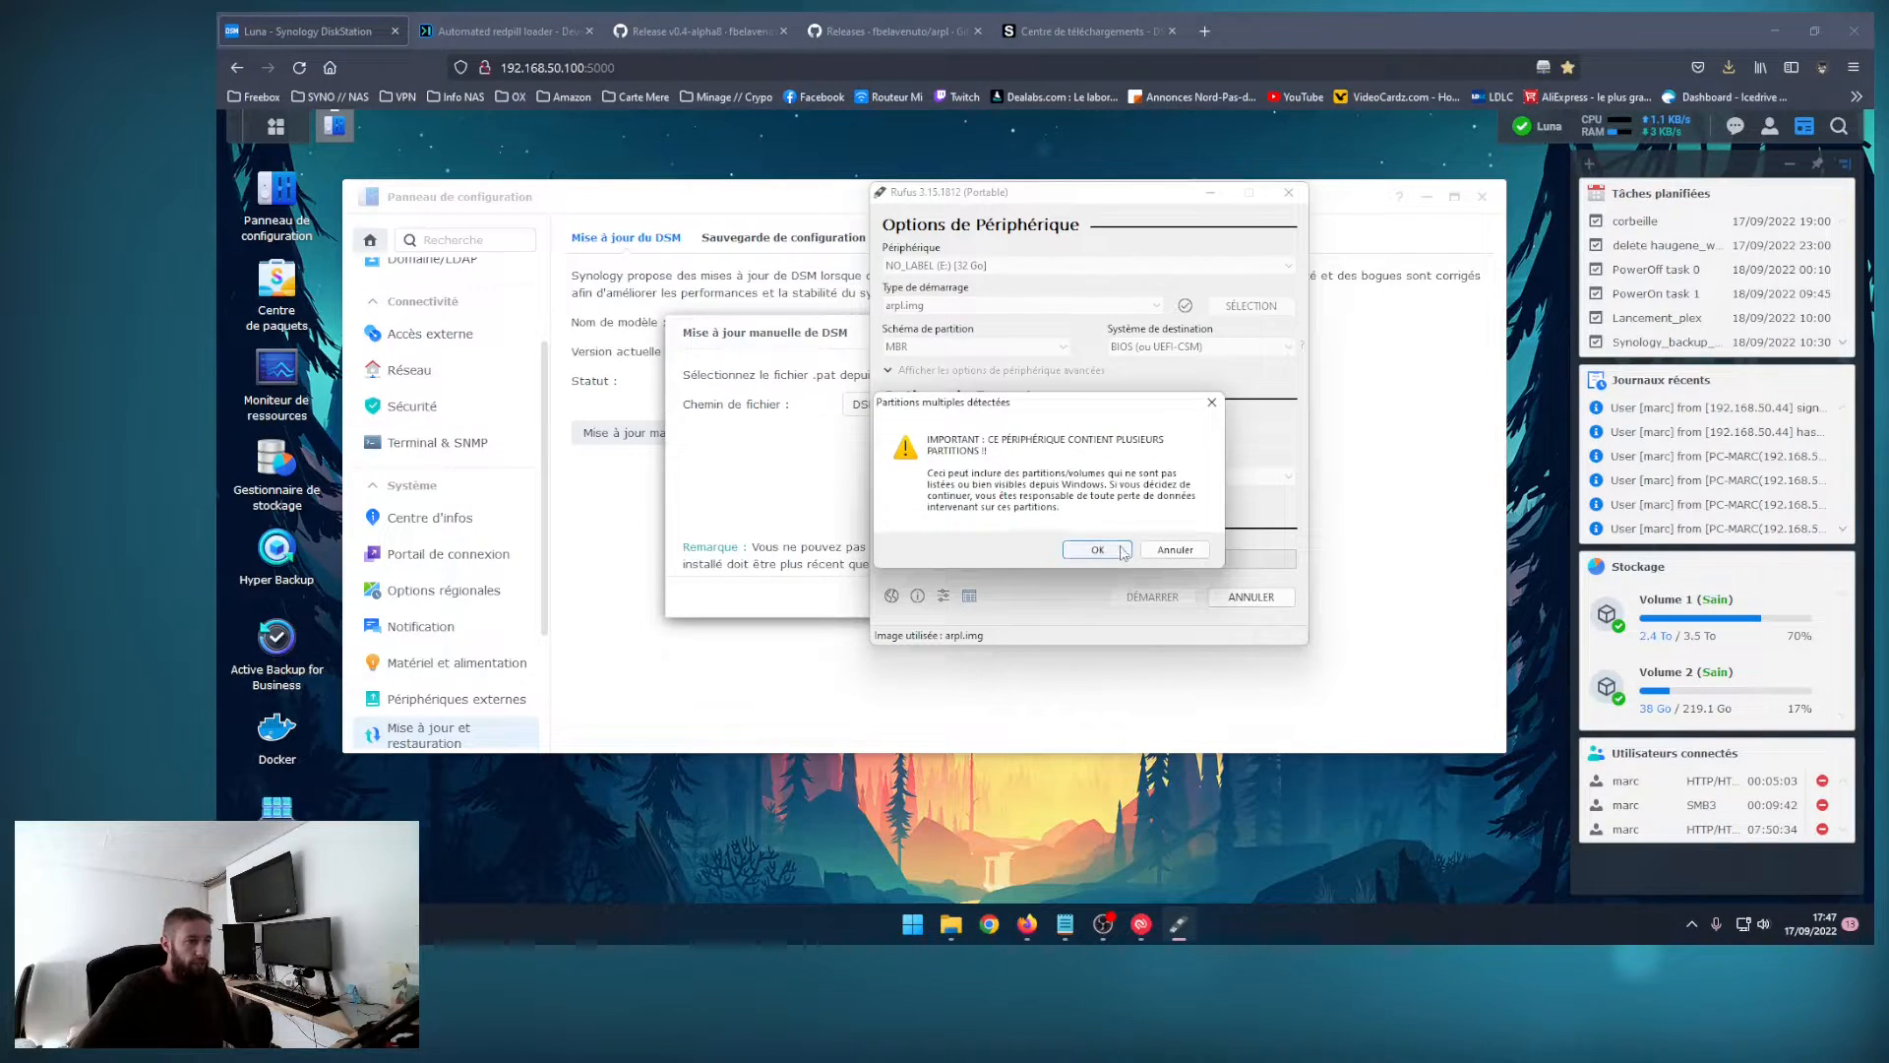
pyautogui.click(1104, 548)
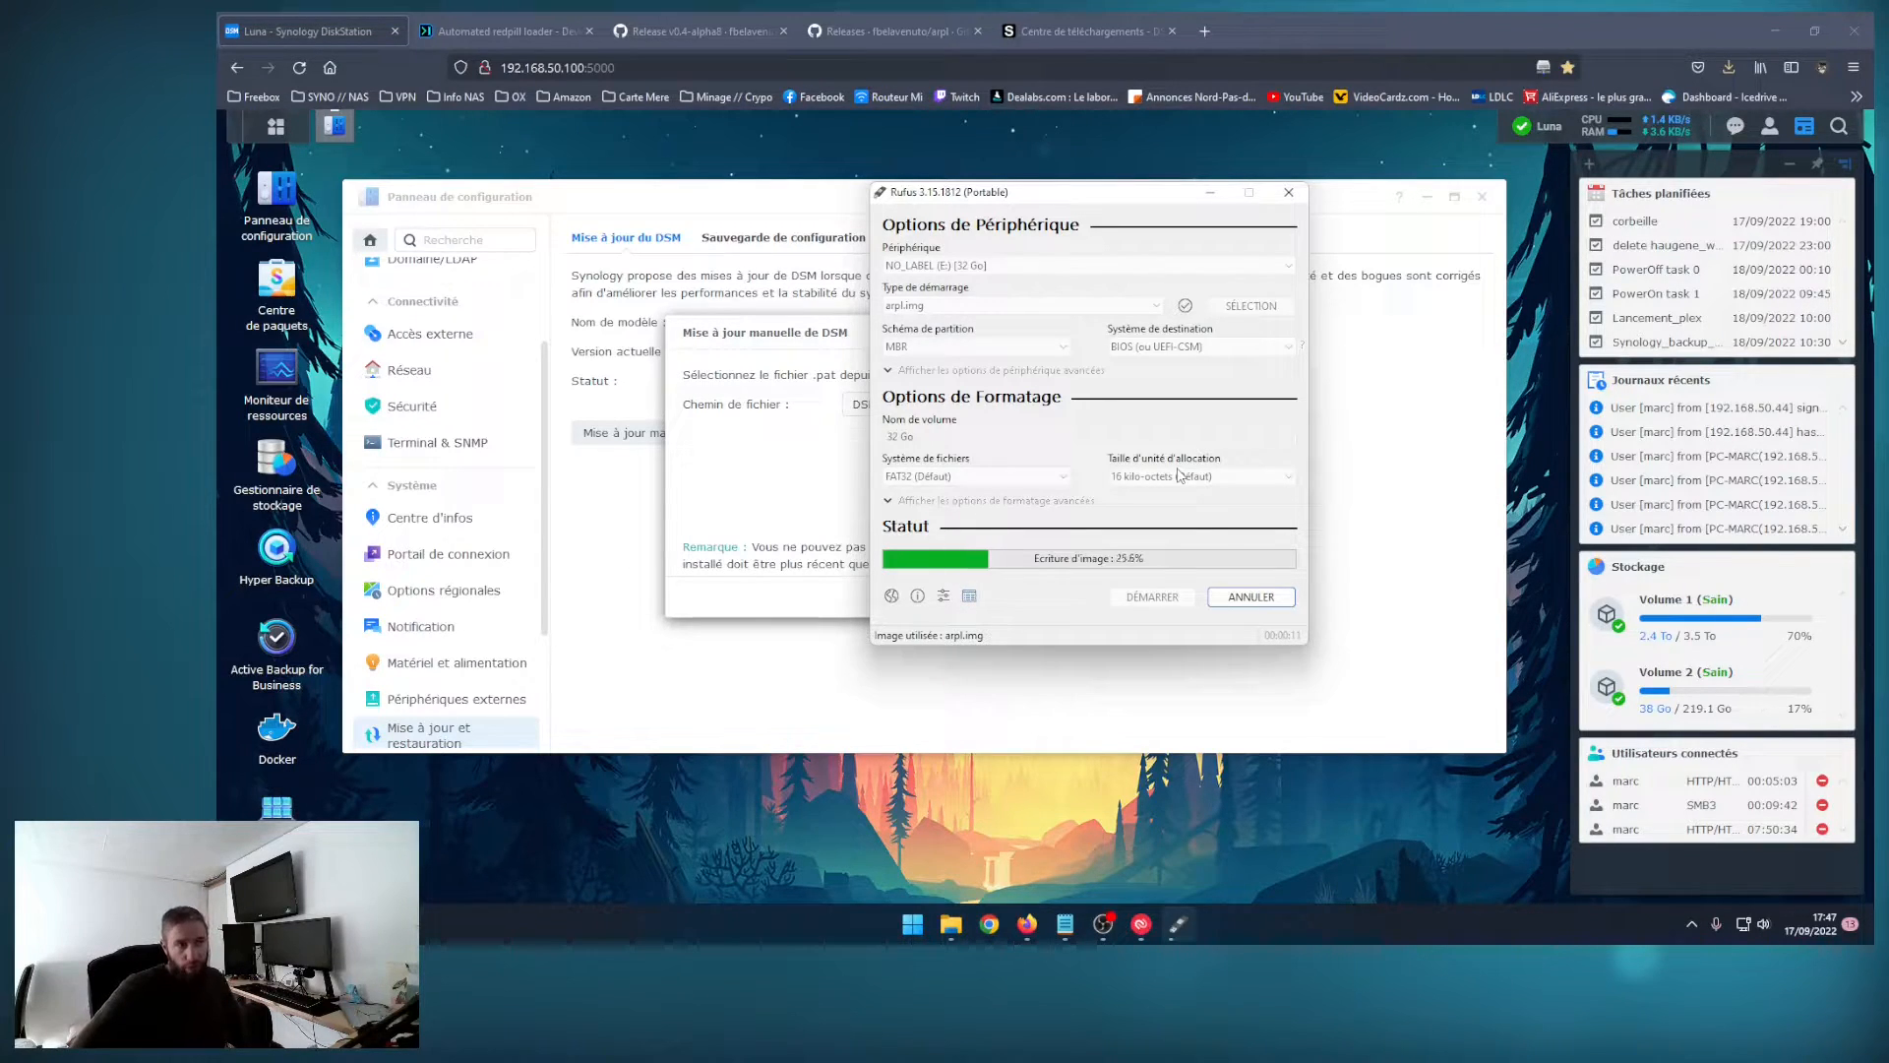
pyautogui.click(728, 324)
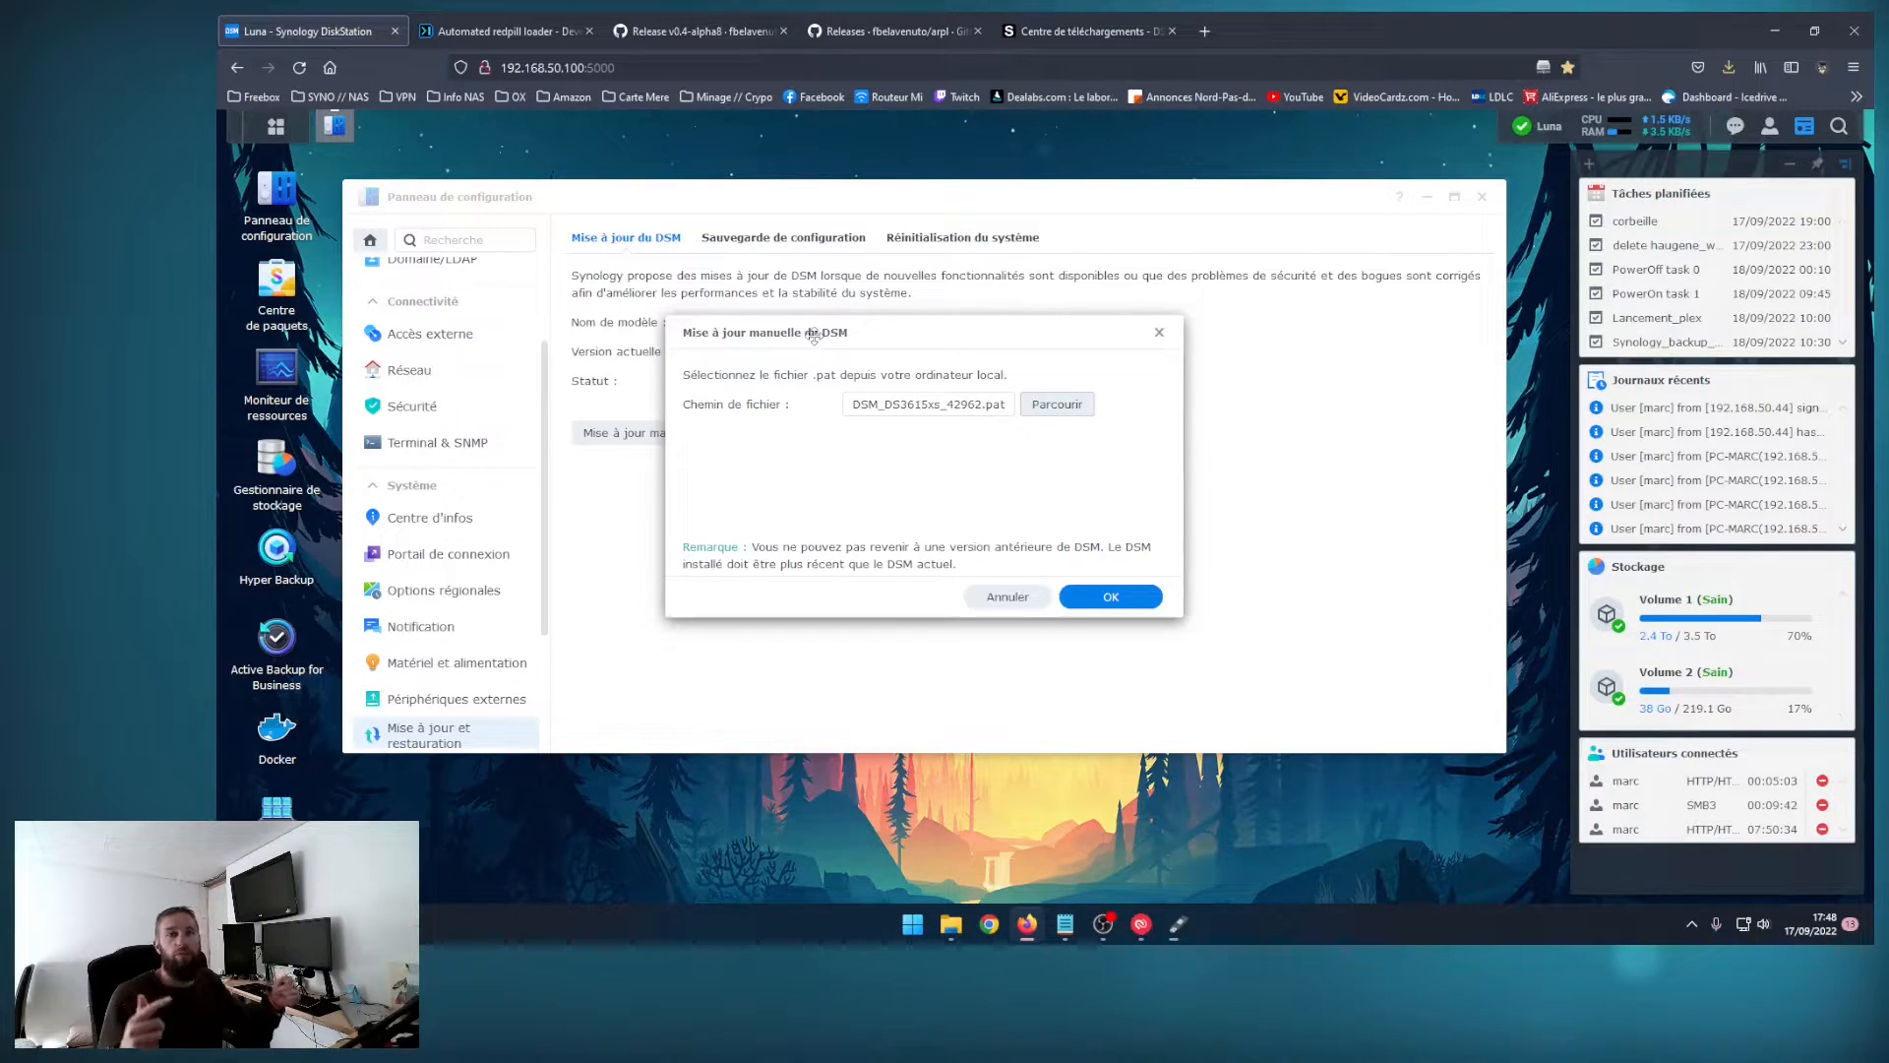
pyautogui.click(511, 32)
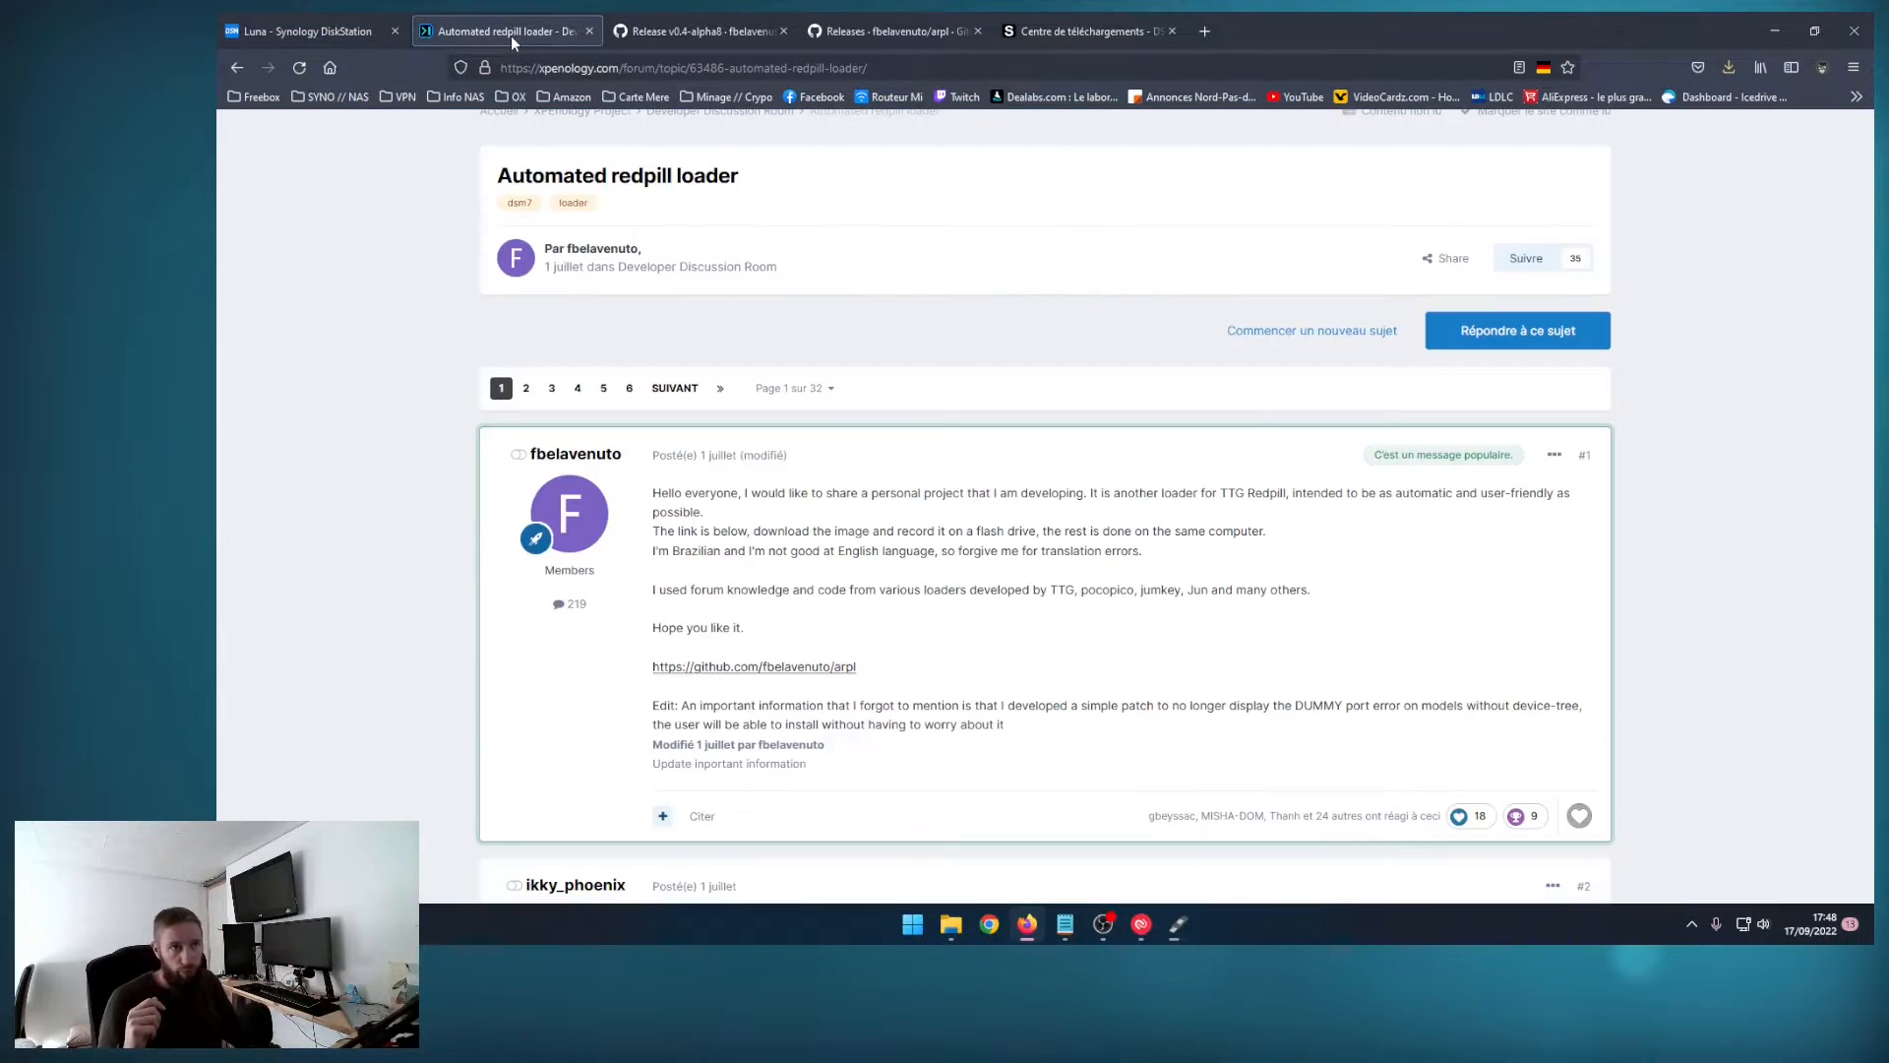
pyautogui.click(306, 34)
# Step: Switch to Rufus, follow the writing of arpl.img to the USB drive and close Rufus once it is ready
pyautogui.click(1179, 925)
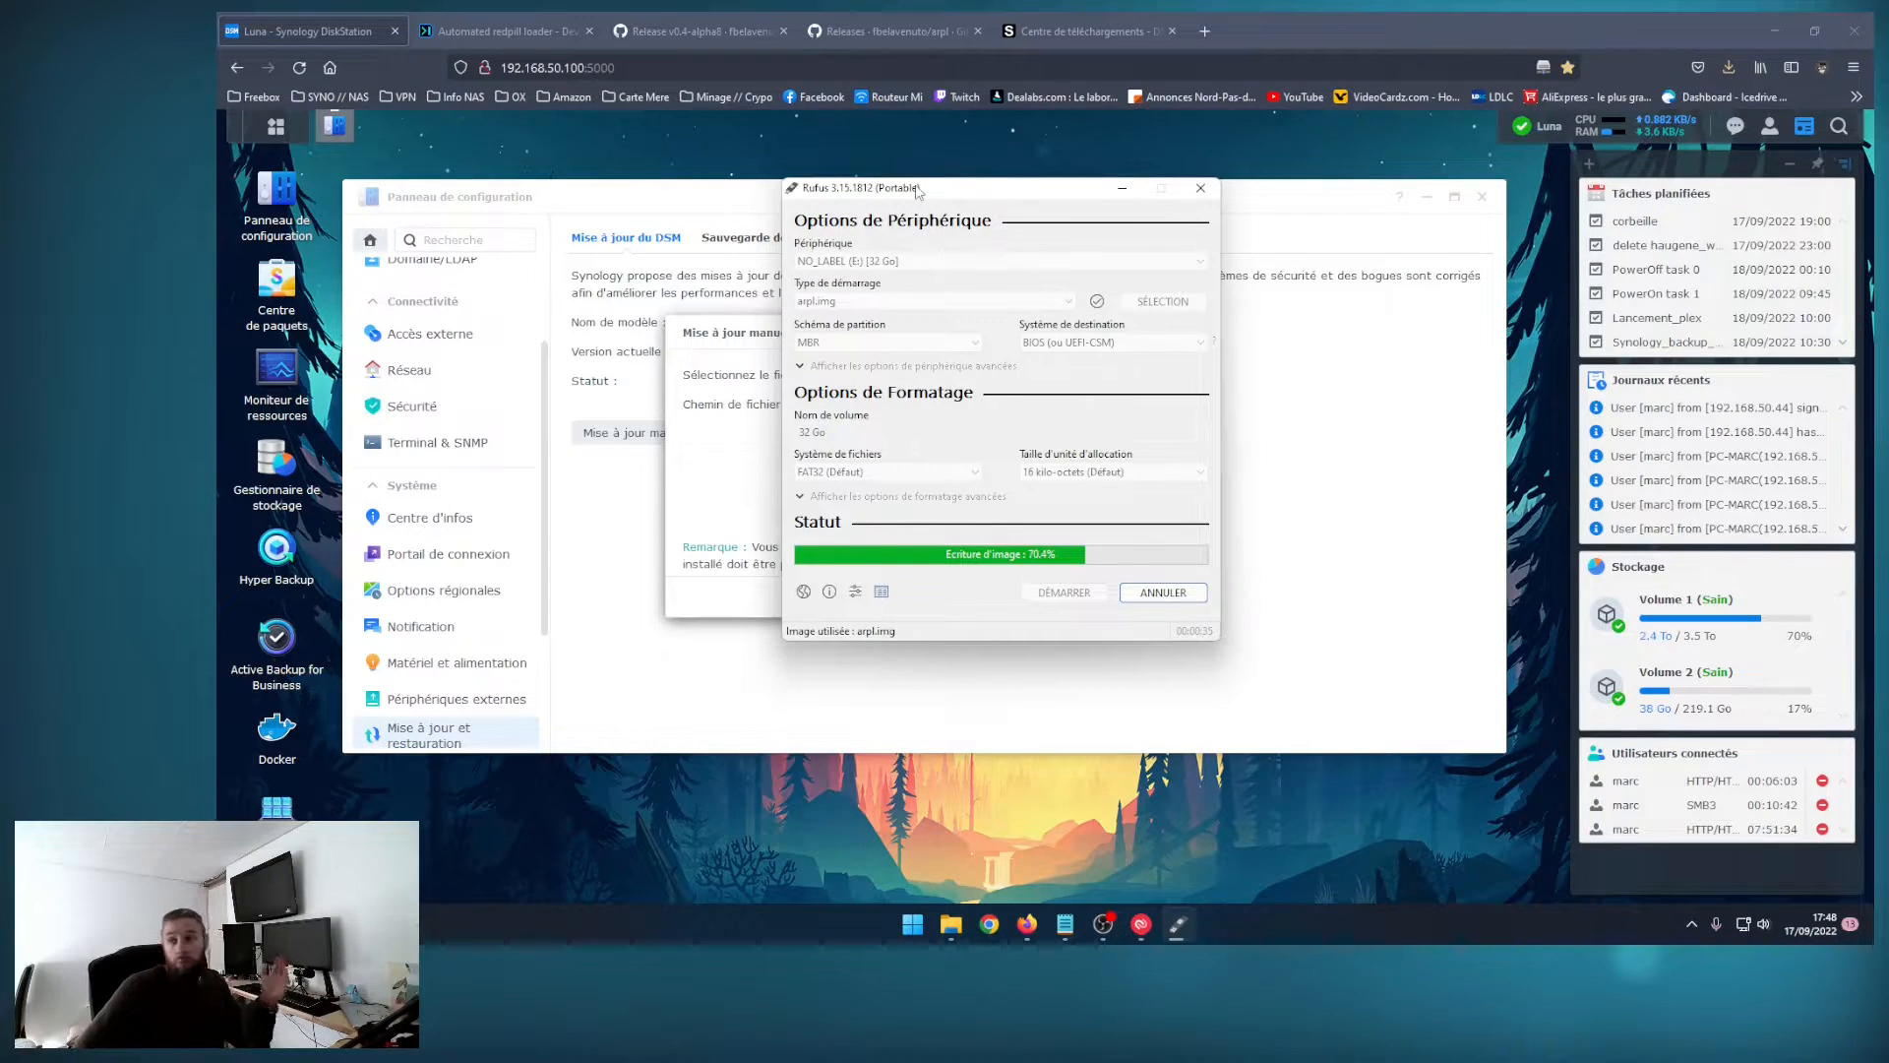
pyautogui.moveTo(907, 187); pyautogui.dragTo(1199, 285)
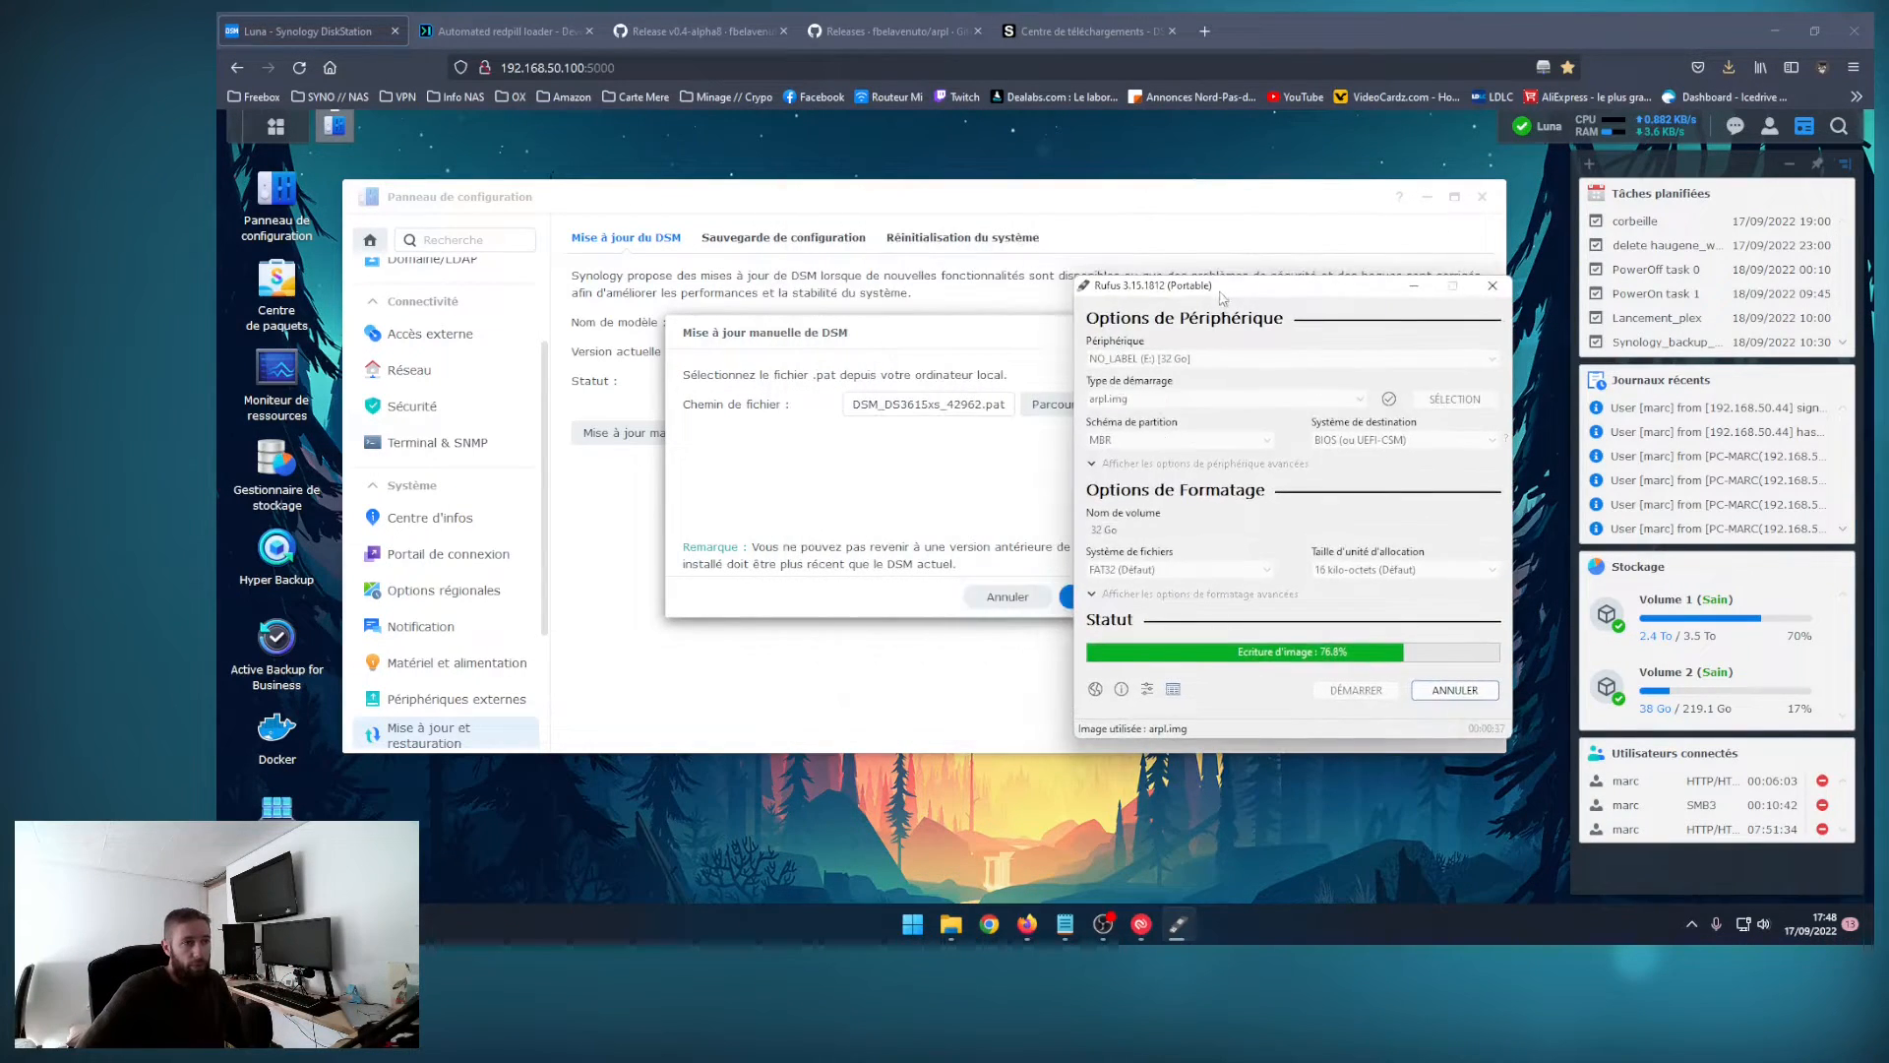
pyautogui.hotkey('alt', 'Tab')
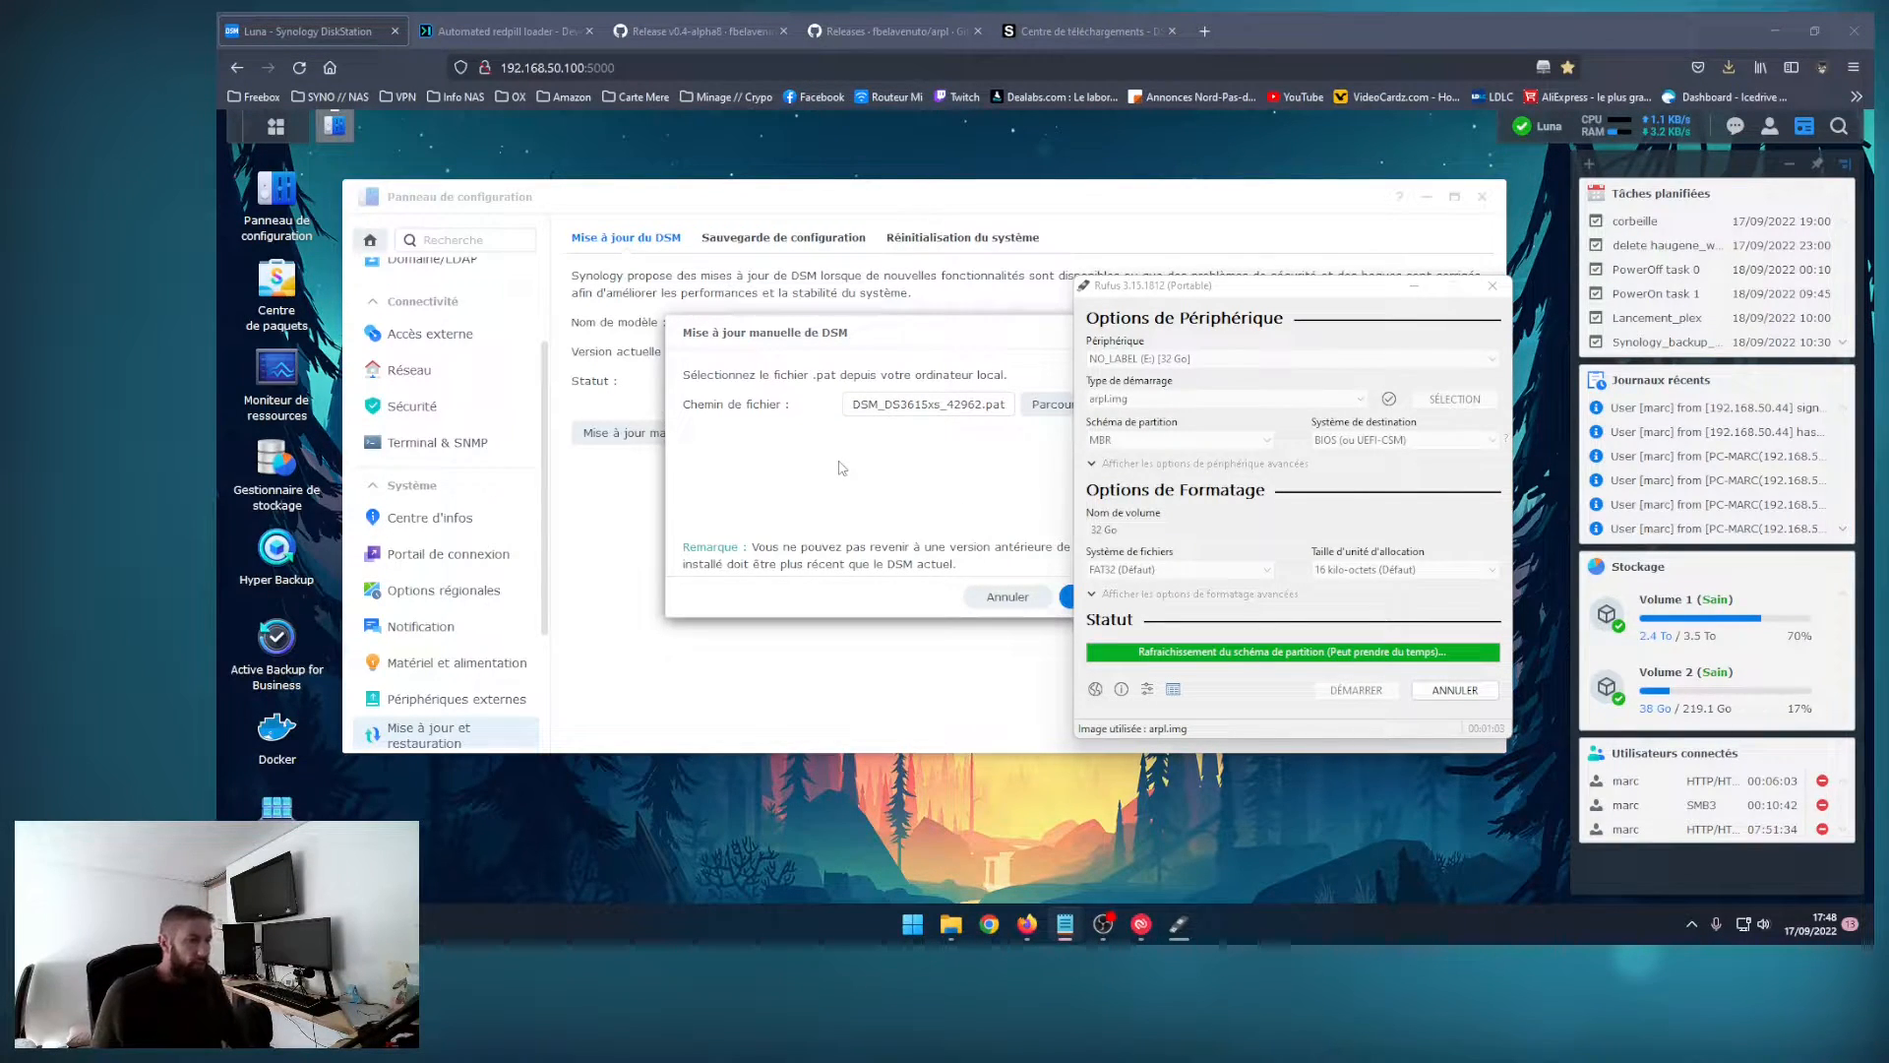
pyautogui.moveTo(1232, 292); pyautogui.dragTo(1190, 322)
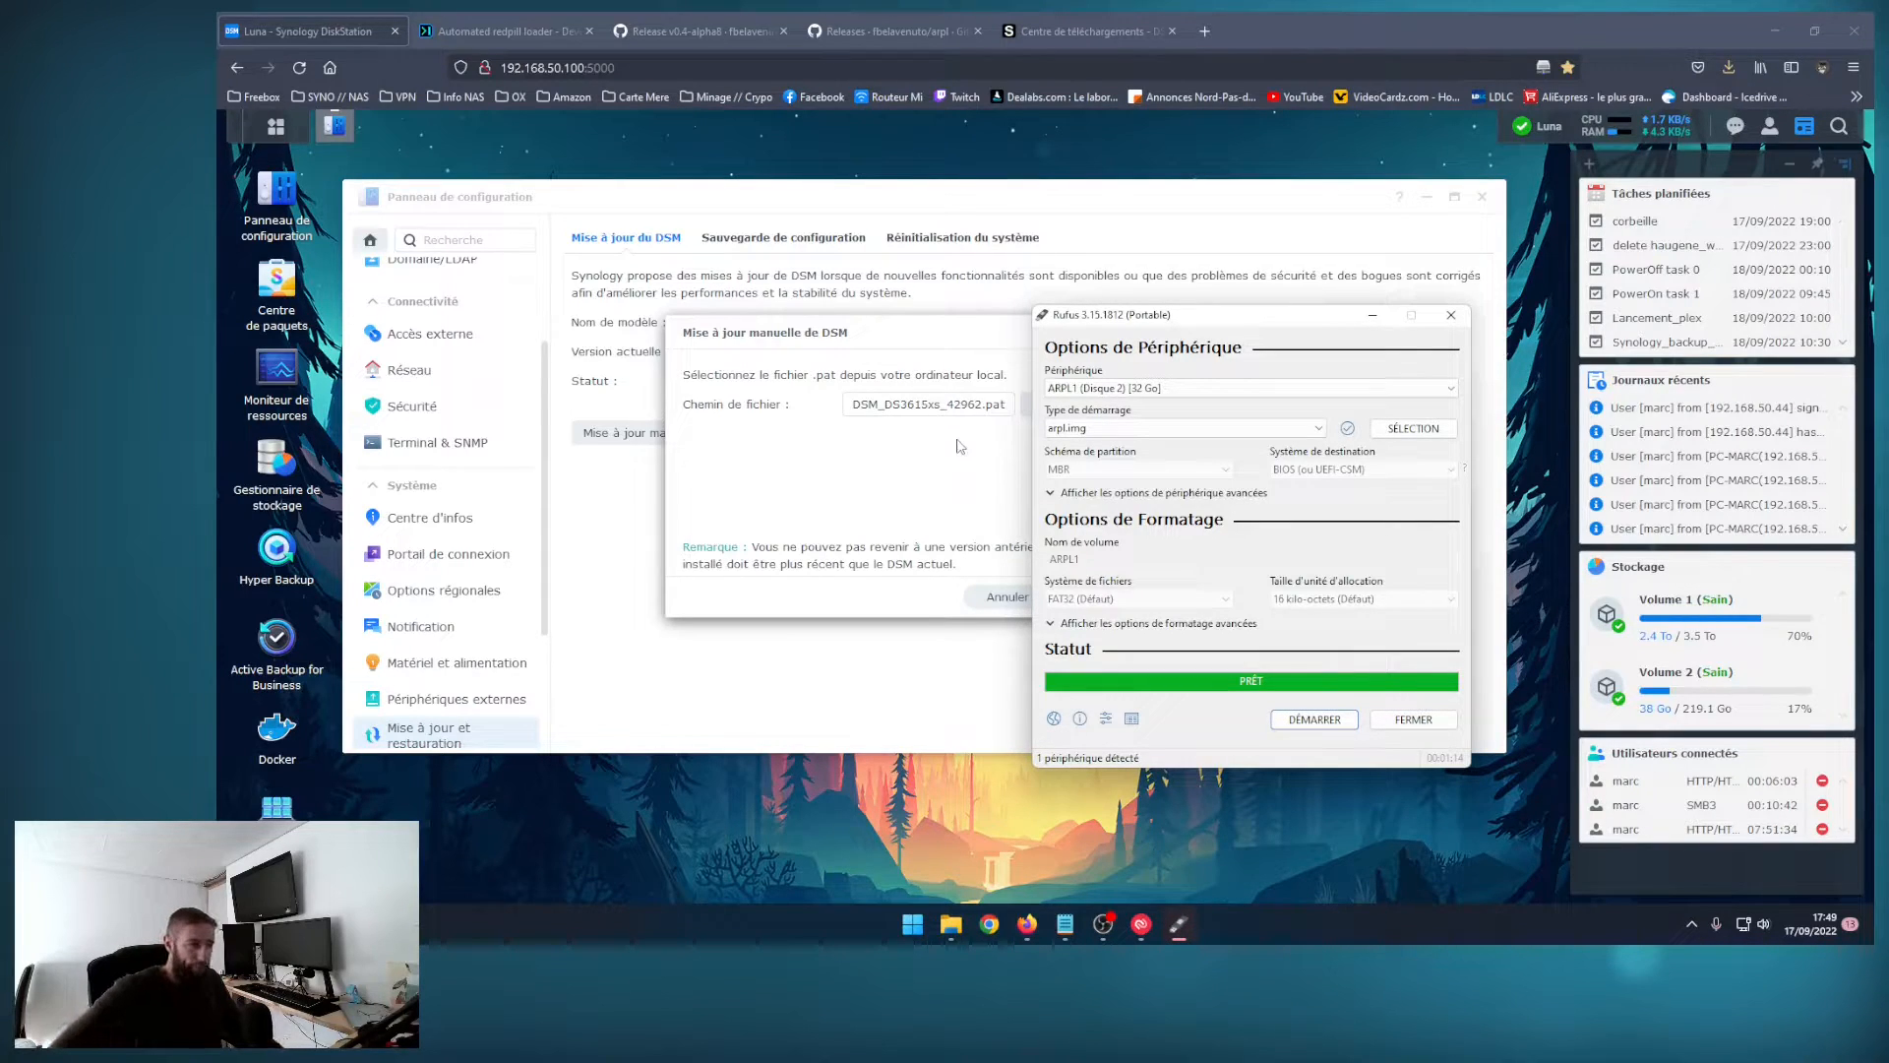
pyautogui.click(1413, 720)
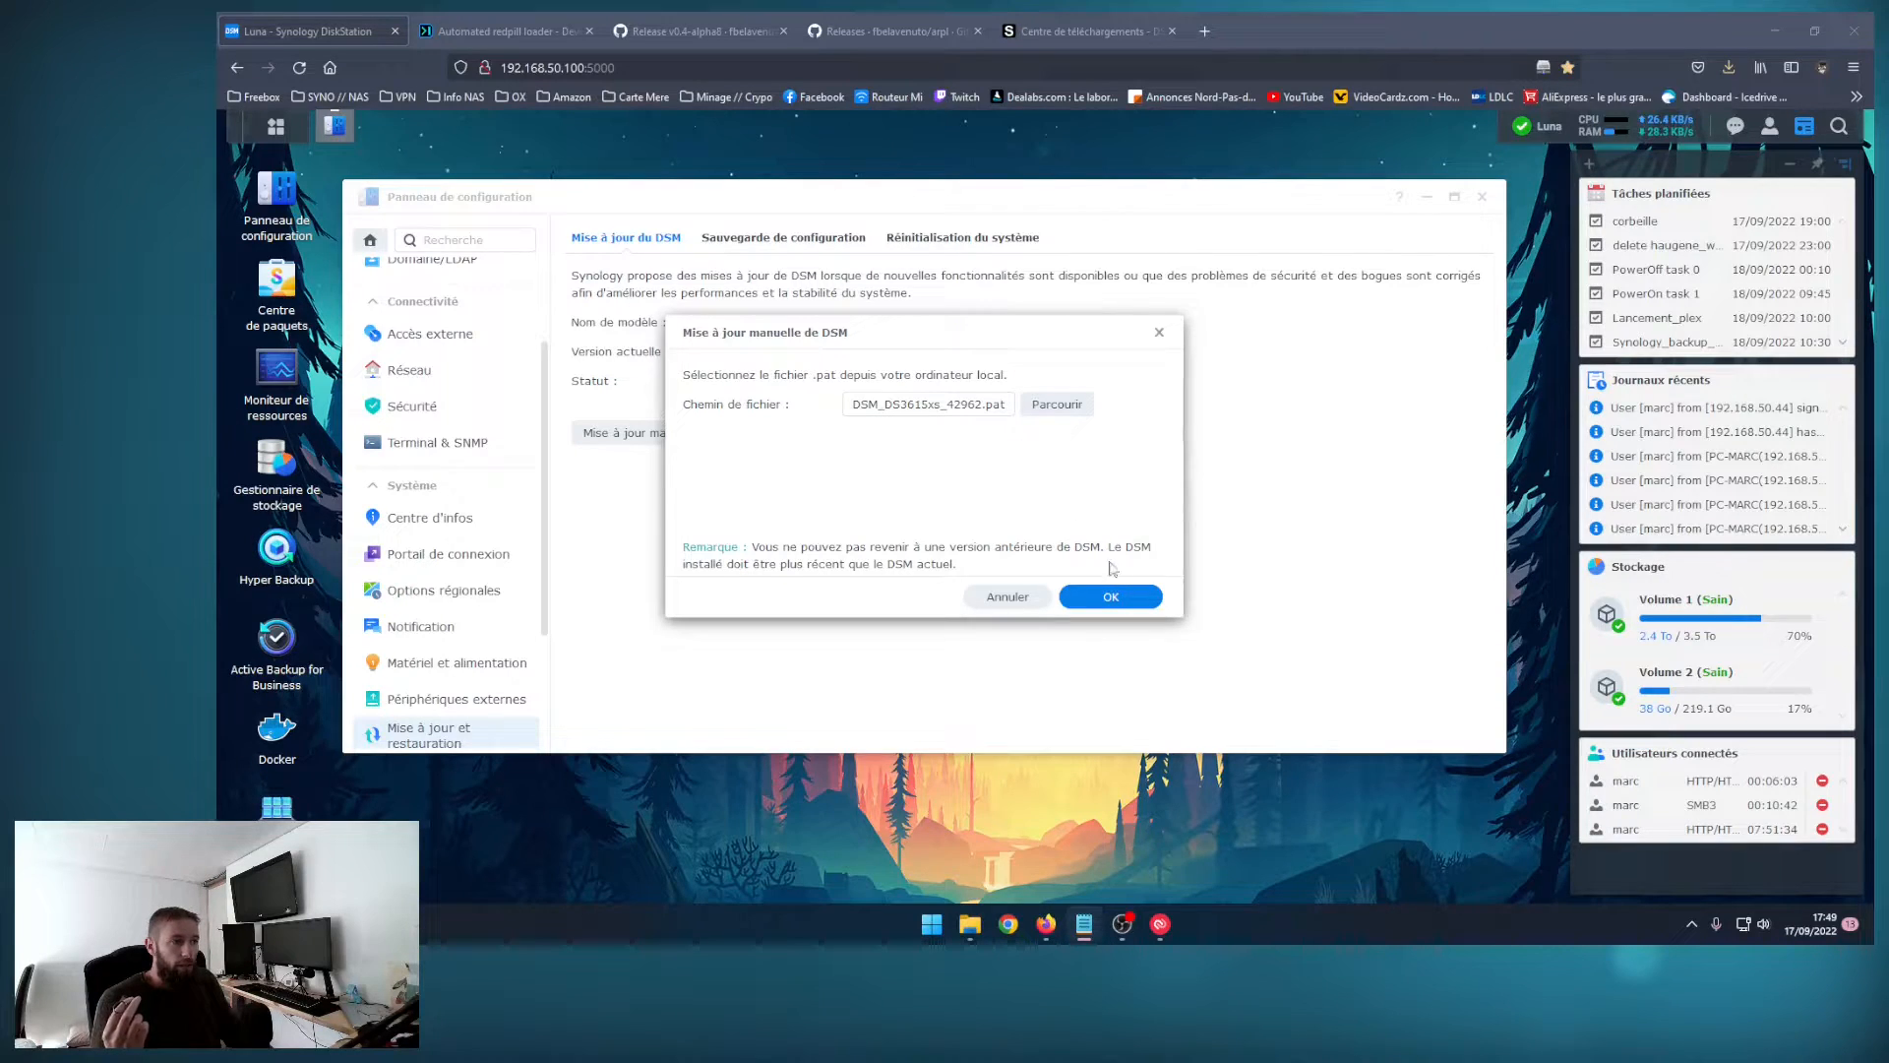
# Step: Try to start the manual DSM update, and open the homes backup task in Hyper Backup
pyautogui.click(1102, 594)
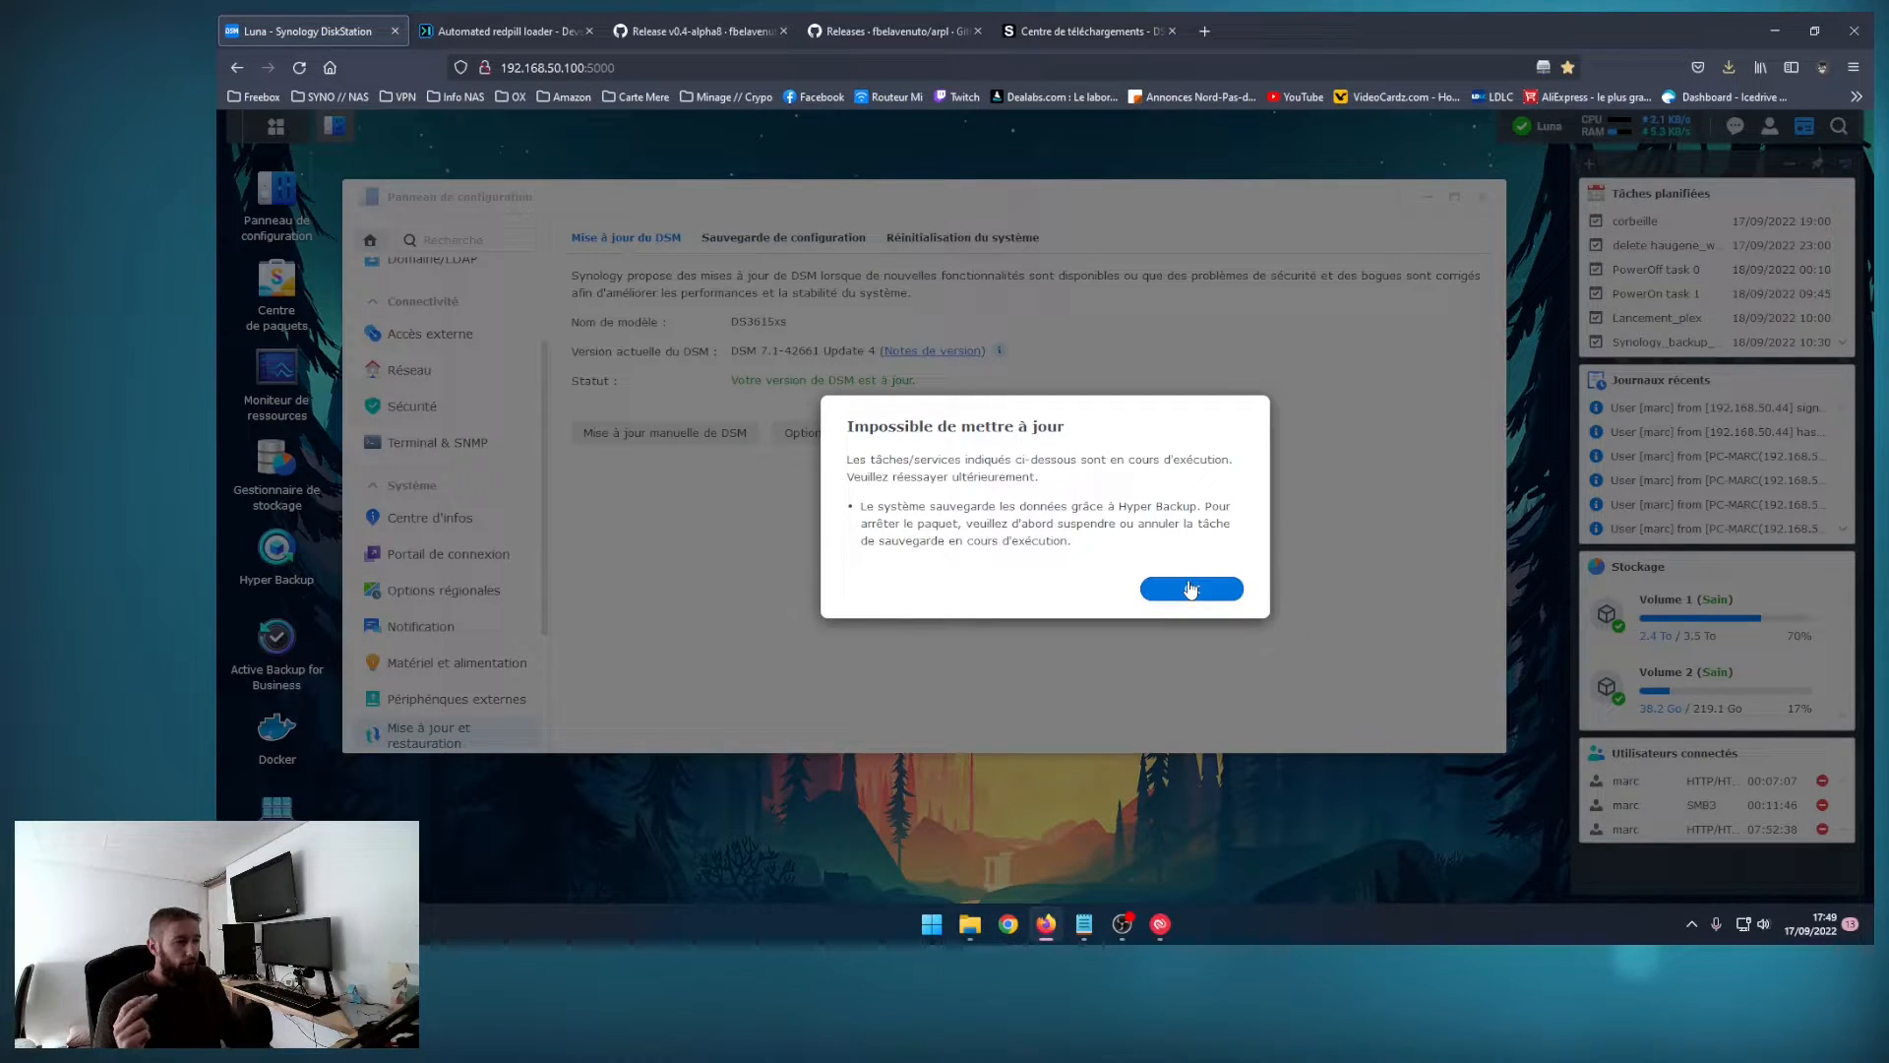
pyautogui.click(1190, 589)
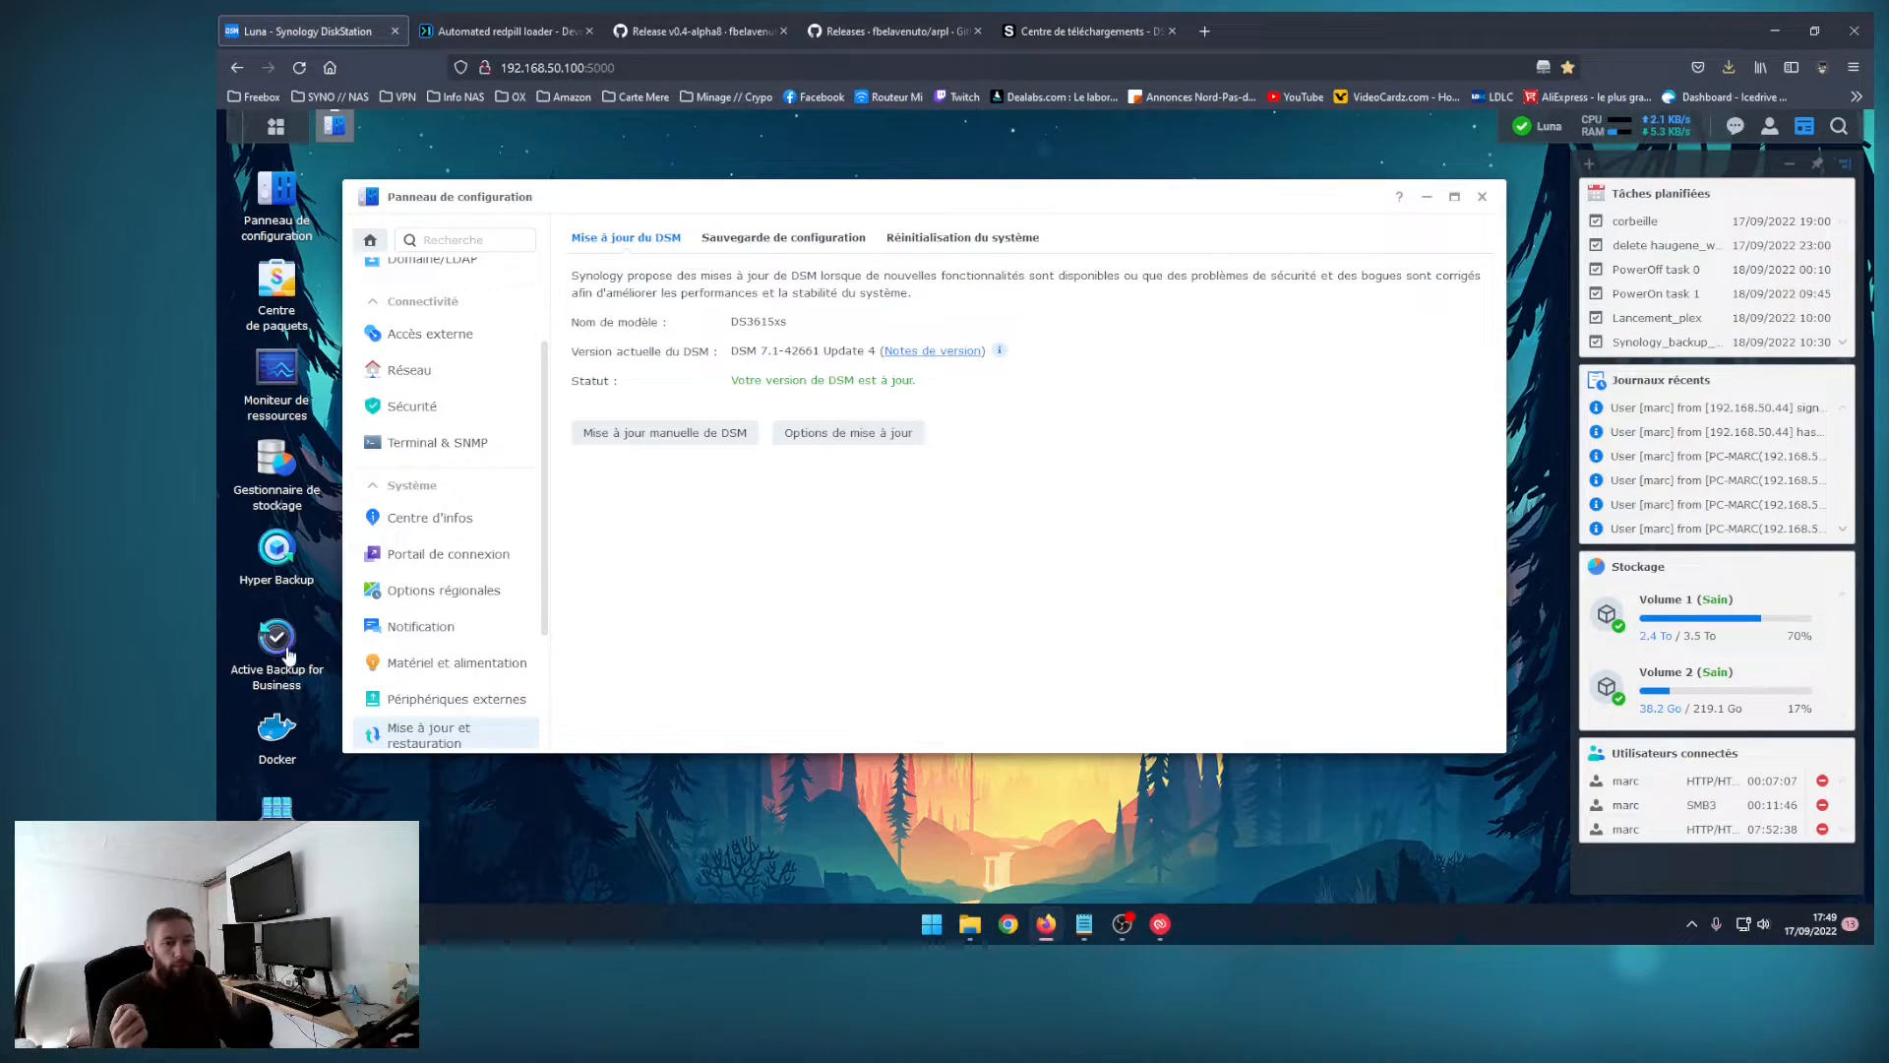
pyautogui.click(276, 551)
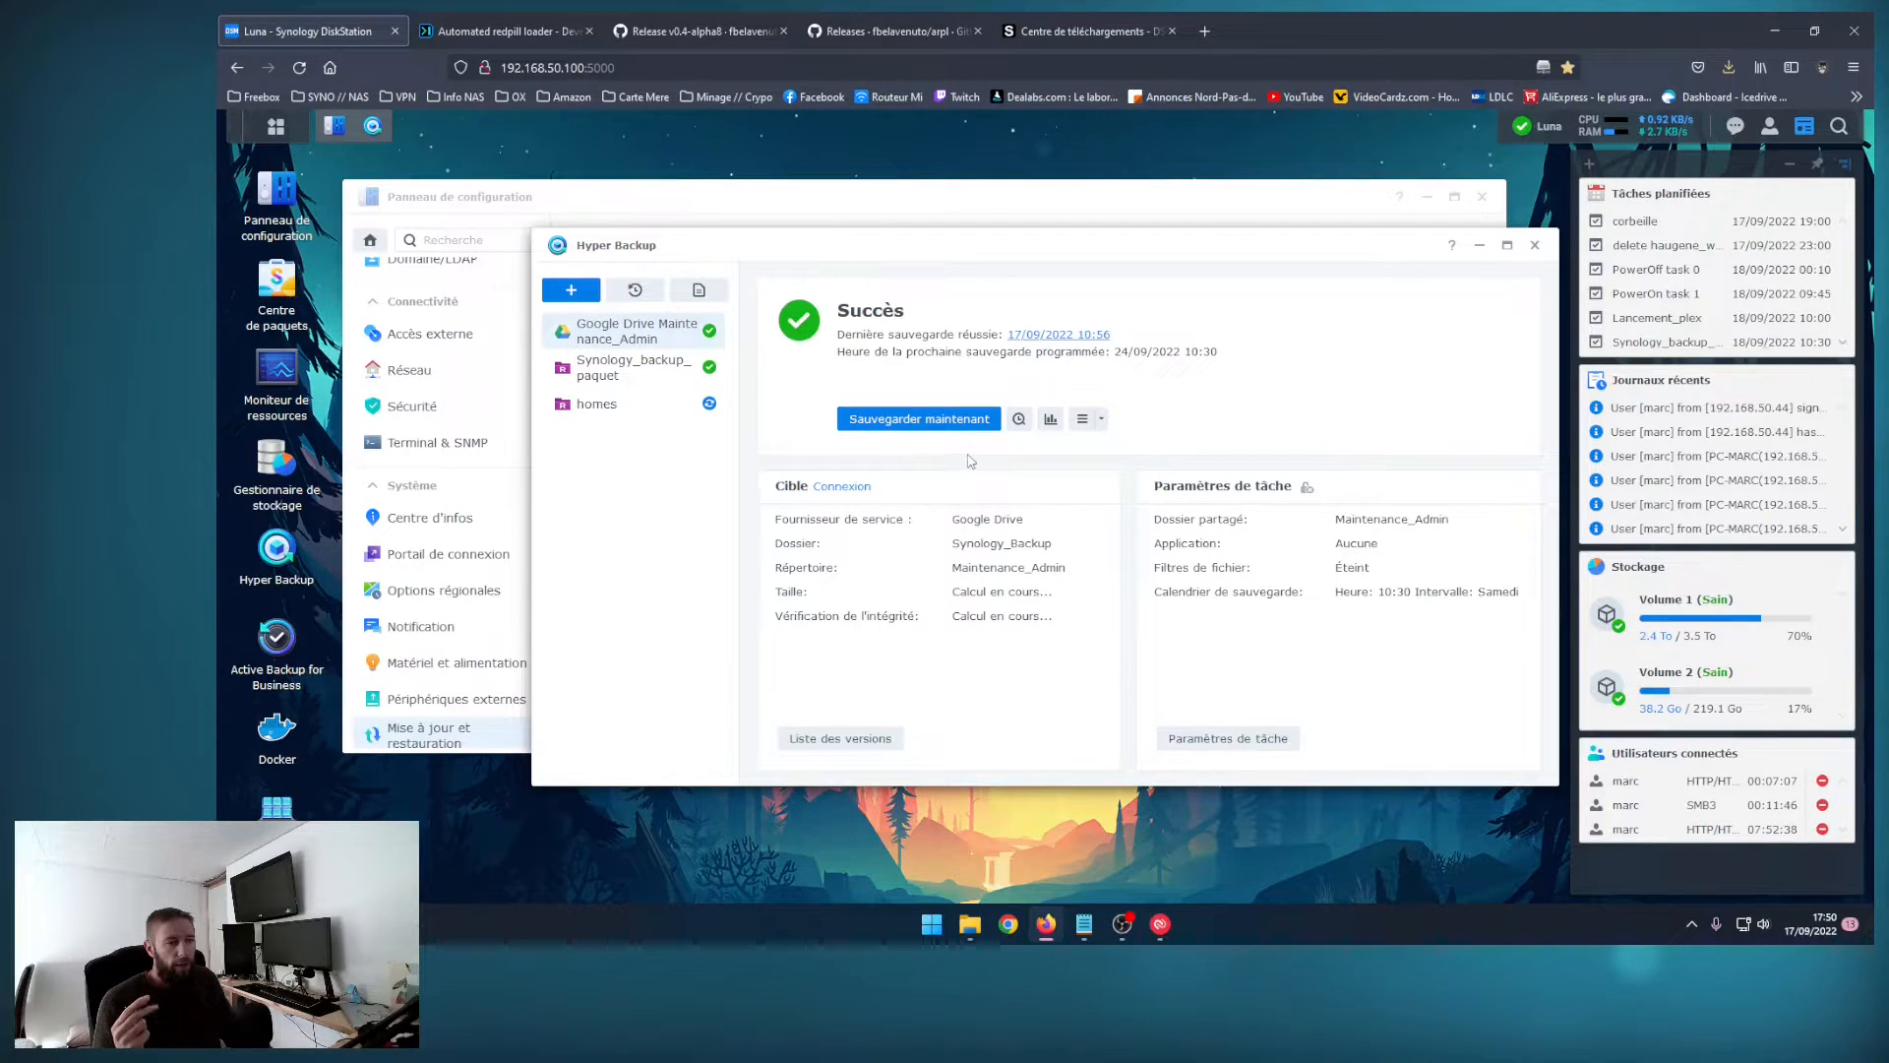
pyautogui.click(645, 416)
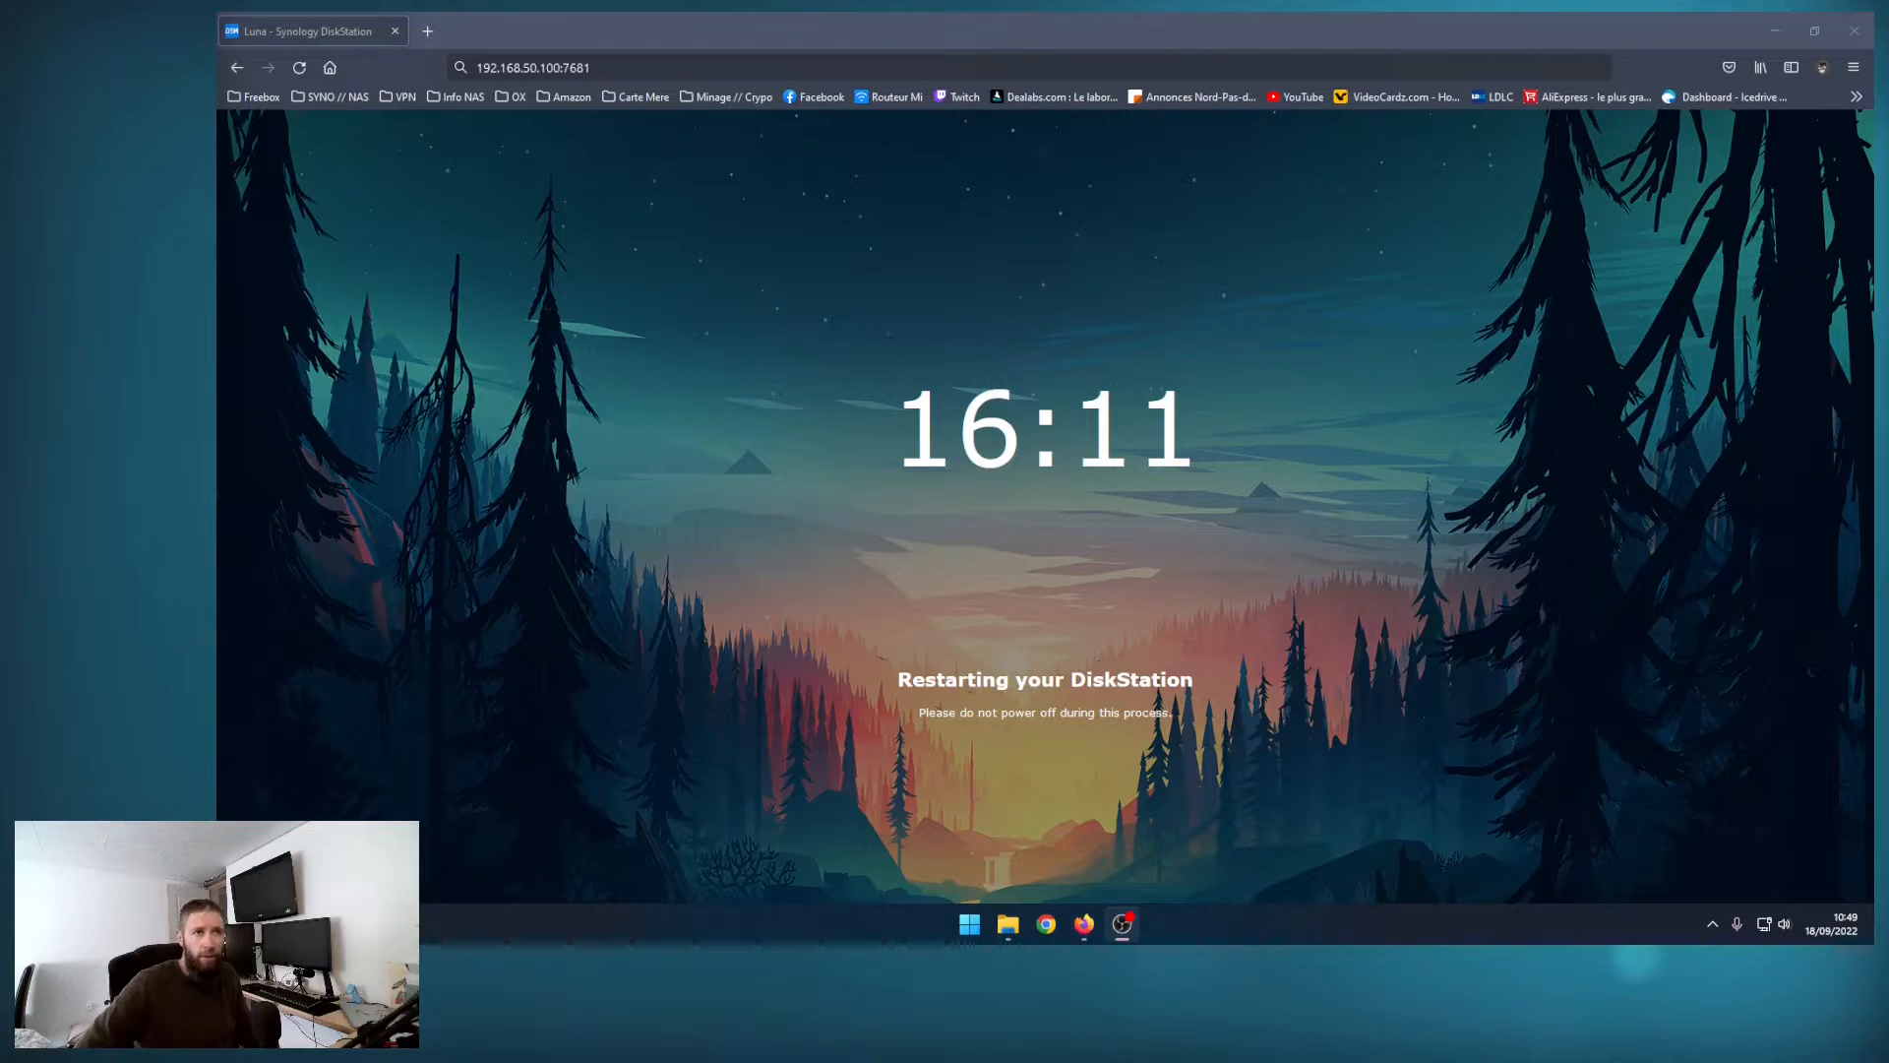
# Step: Load the arpl loader's configuration page at 192.168.50.100:7681 in the browser
pyautogui.click(696, 69)
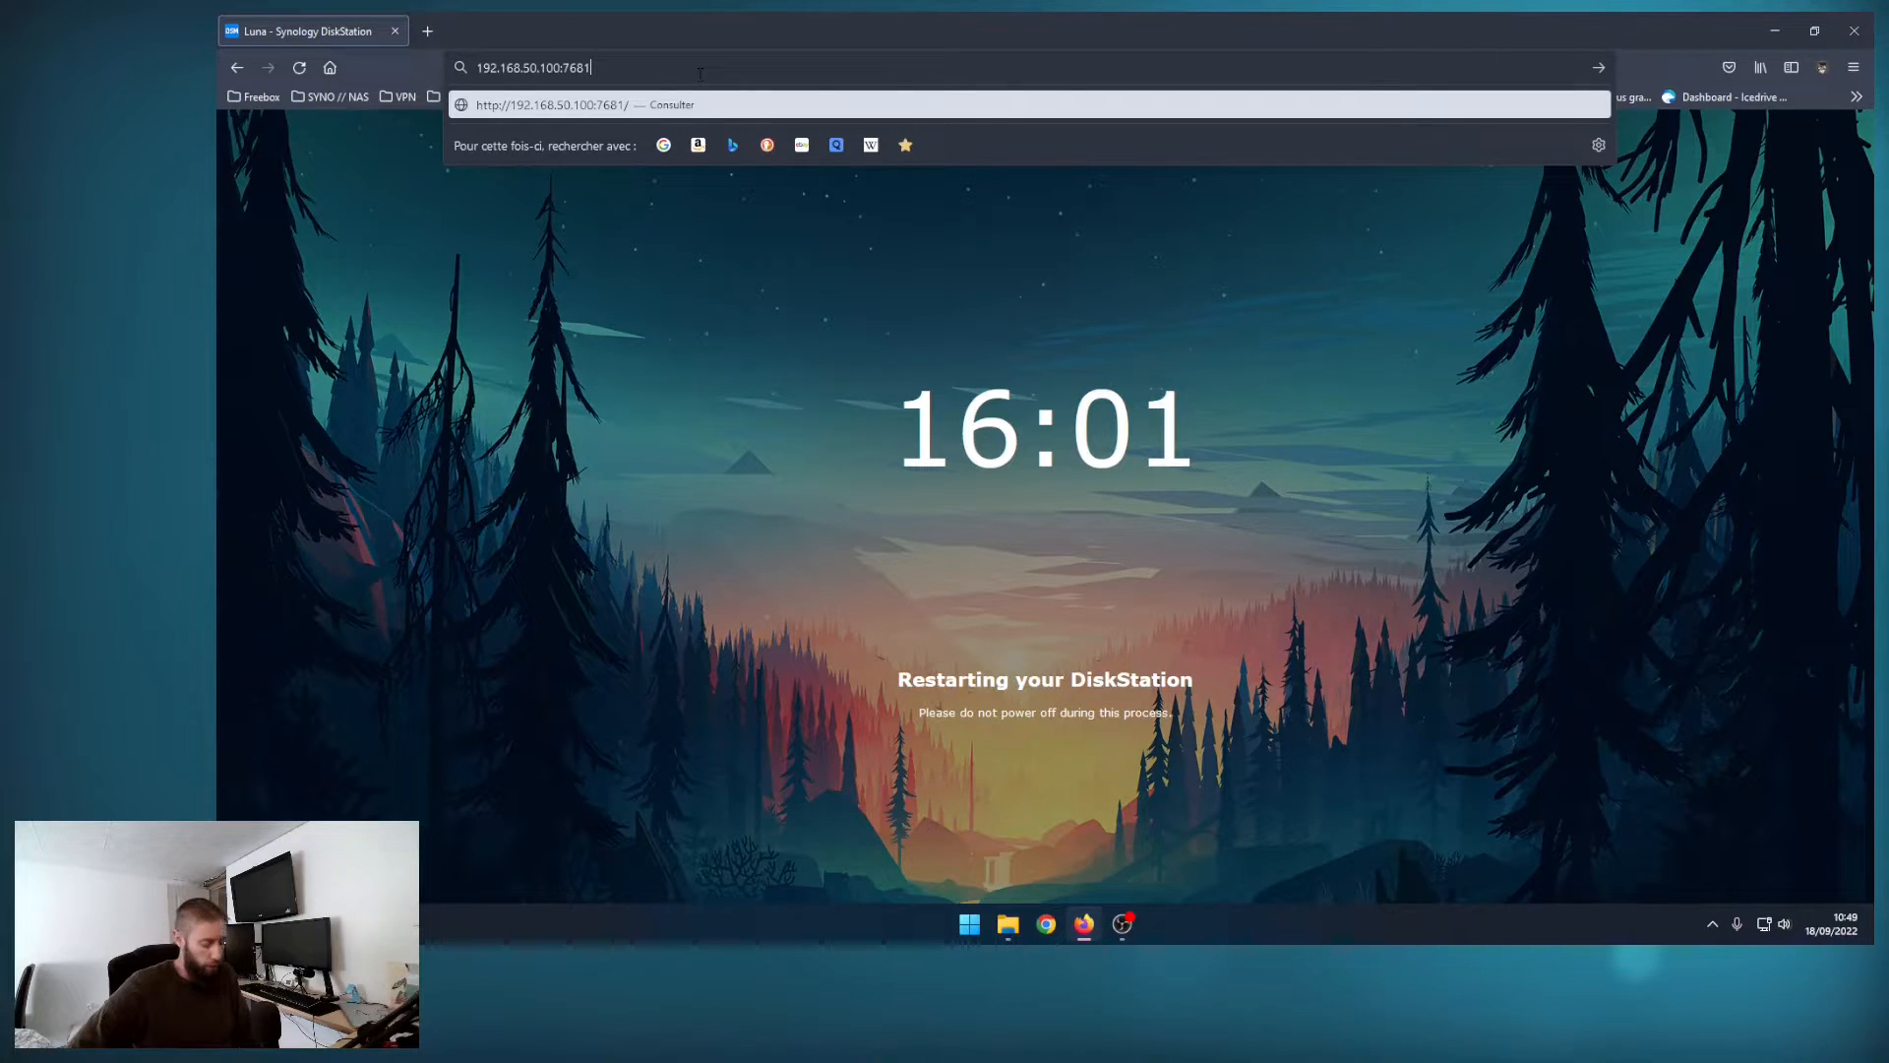
pyautogui.press('Return')
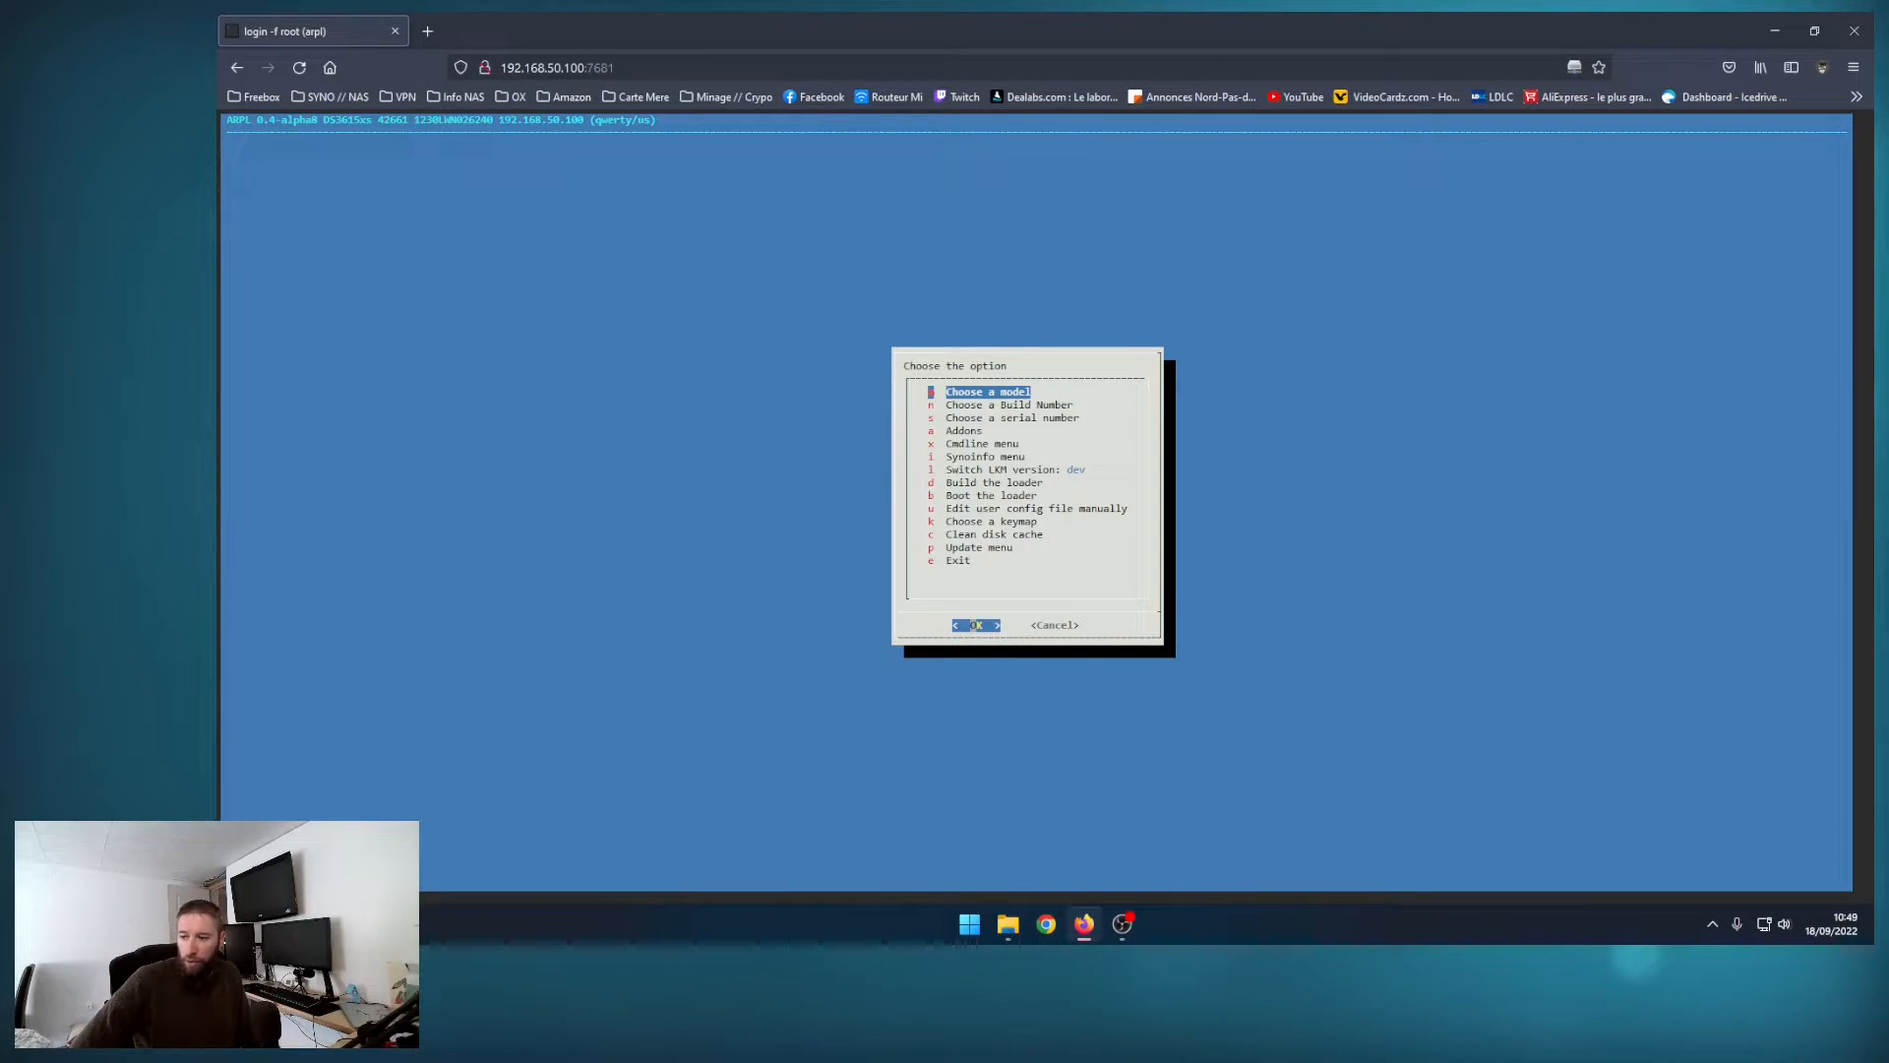
pyautogui.hotkey('alt', 'Tab')
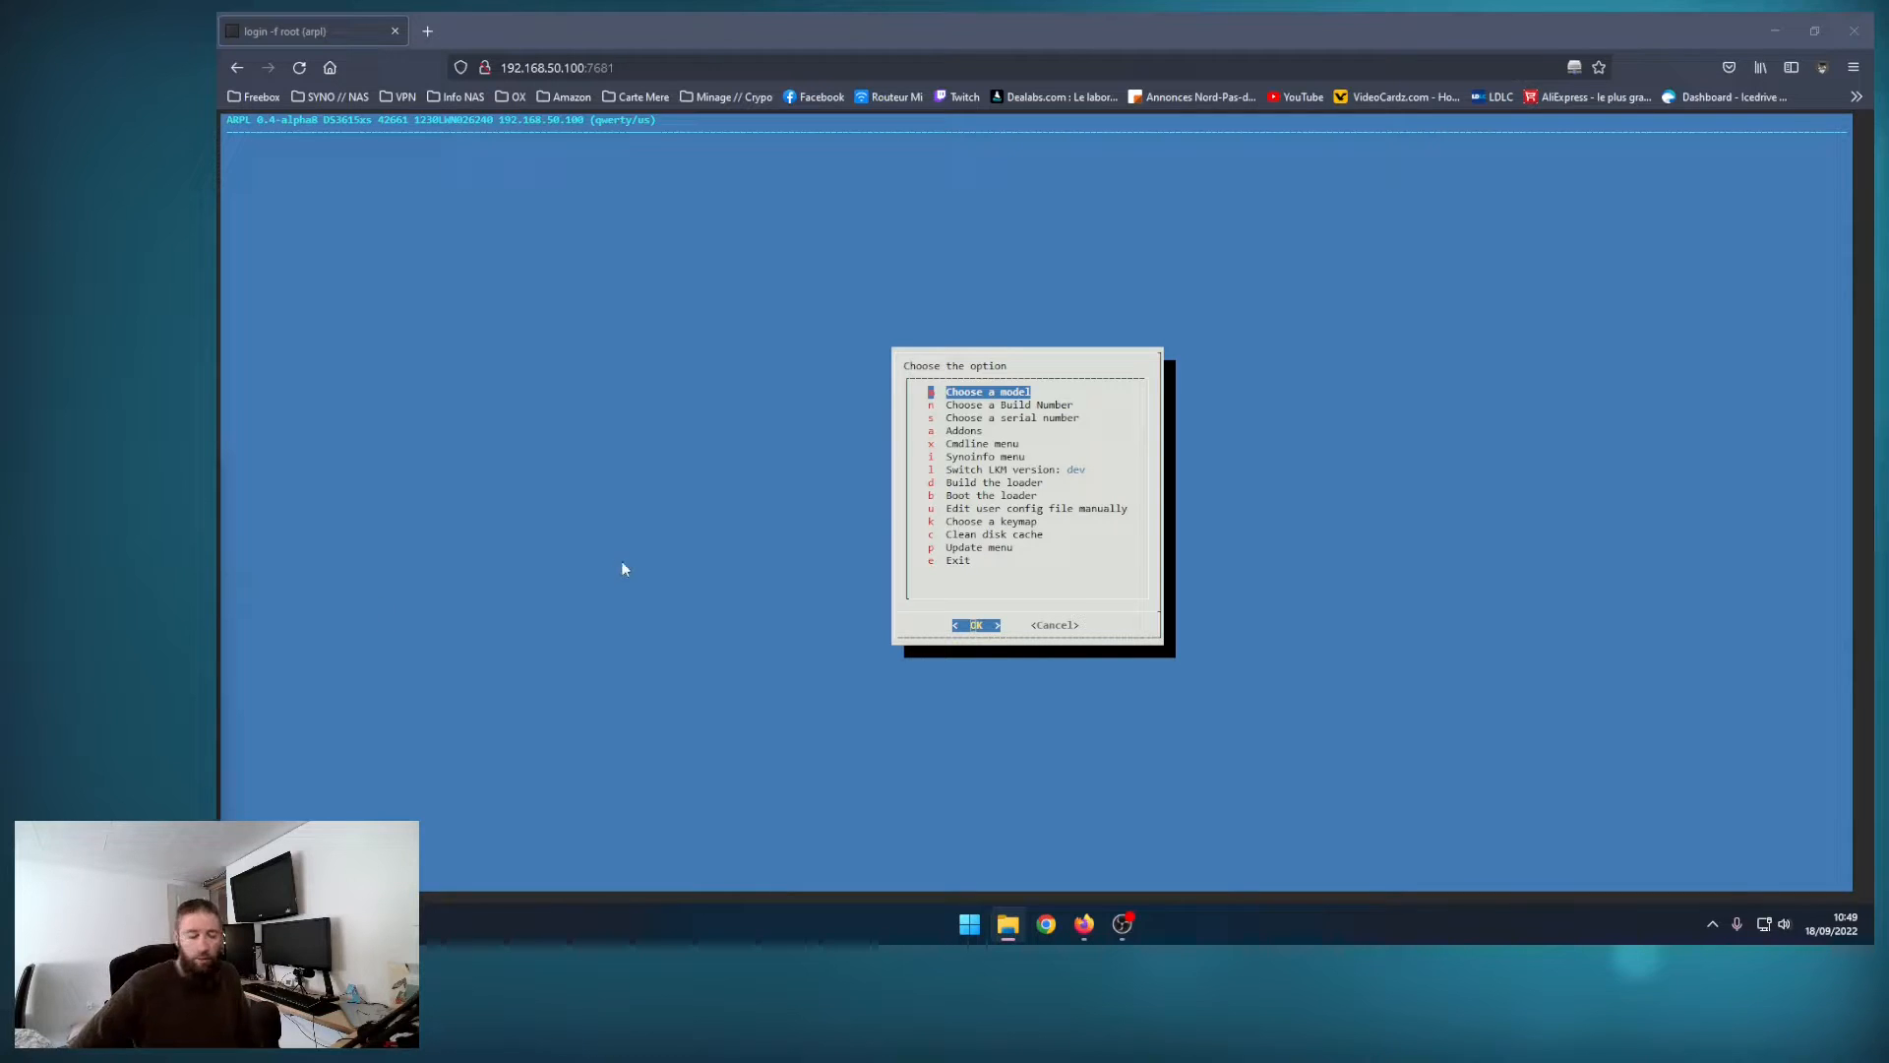
pyautogui.click(638, 451)
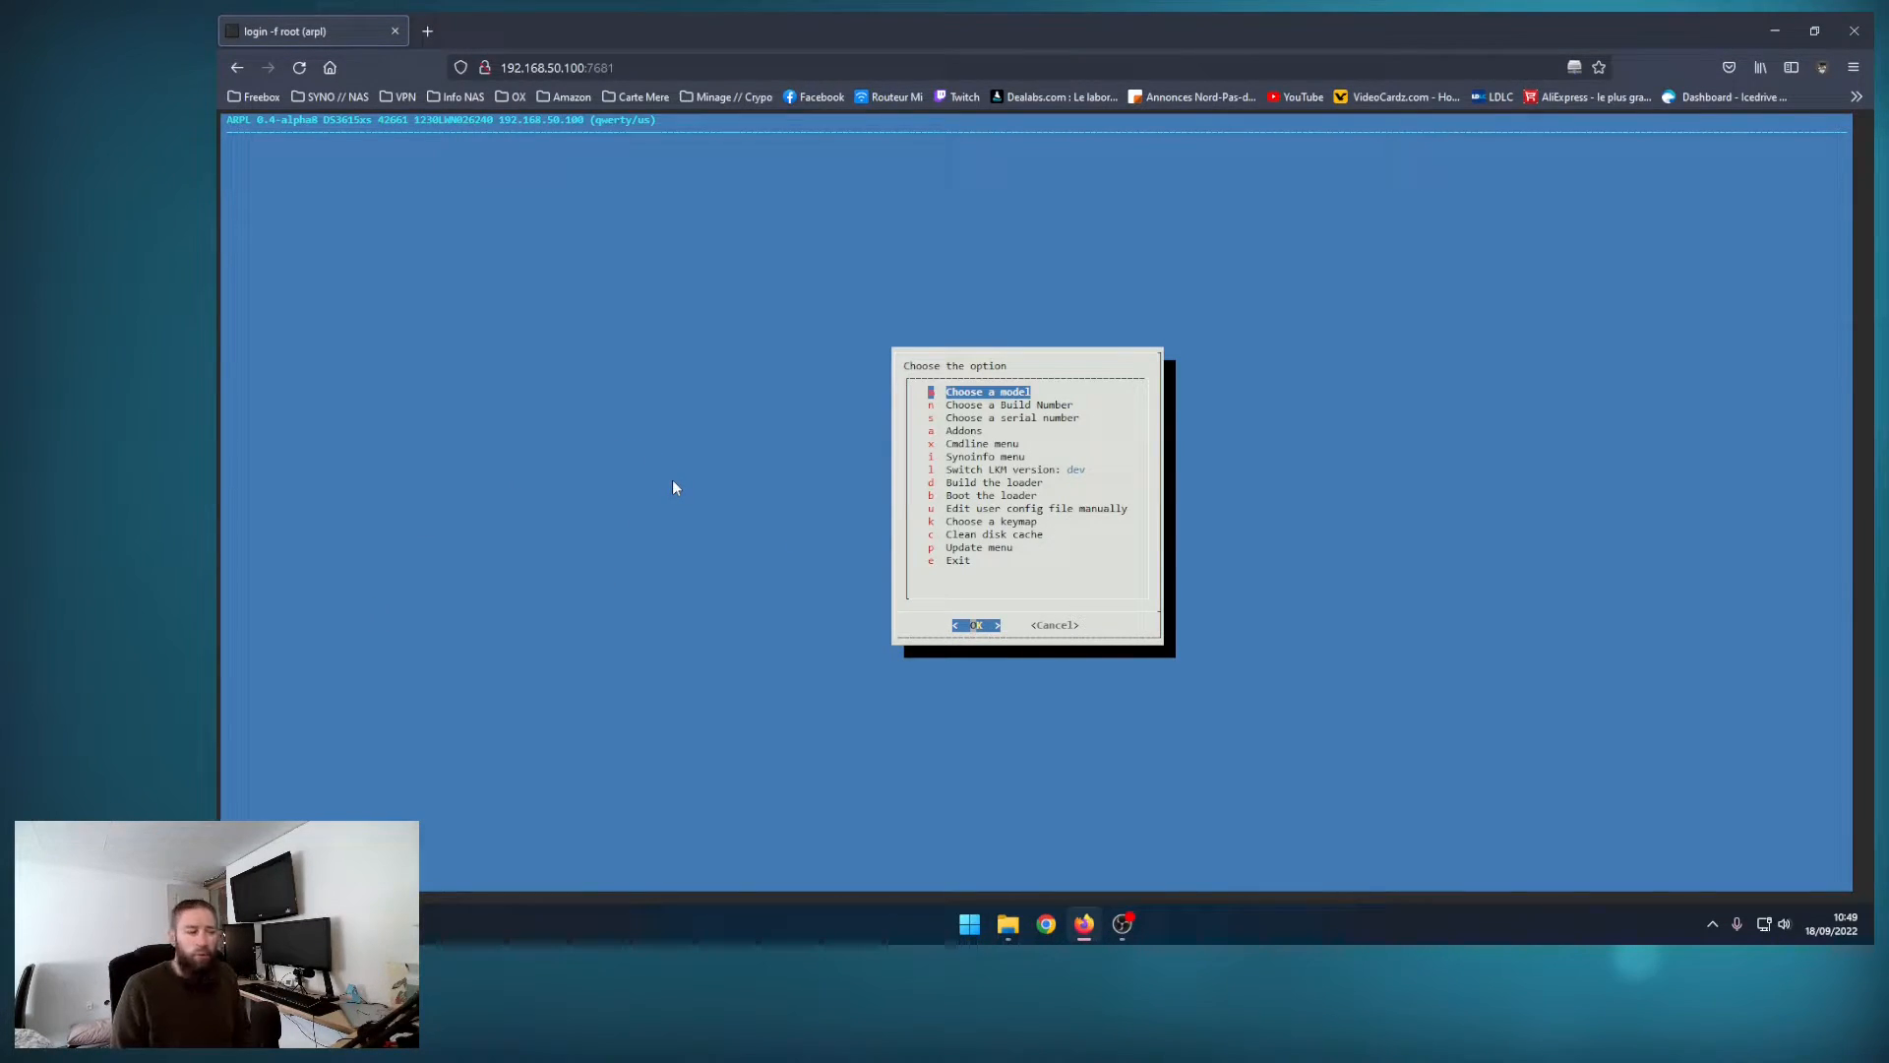
# Step: Set the loader's model to DS3615xs and its build number to 42962
pyautogui.press('Down')
pyautogui.press('Return')
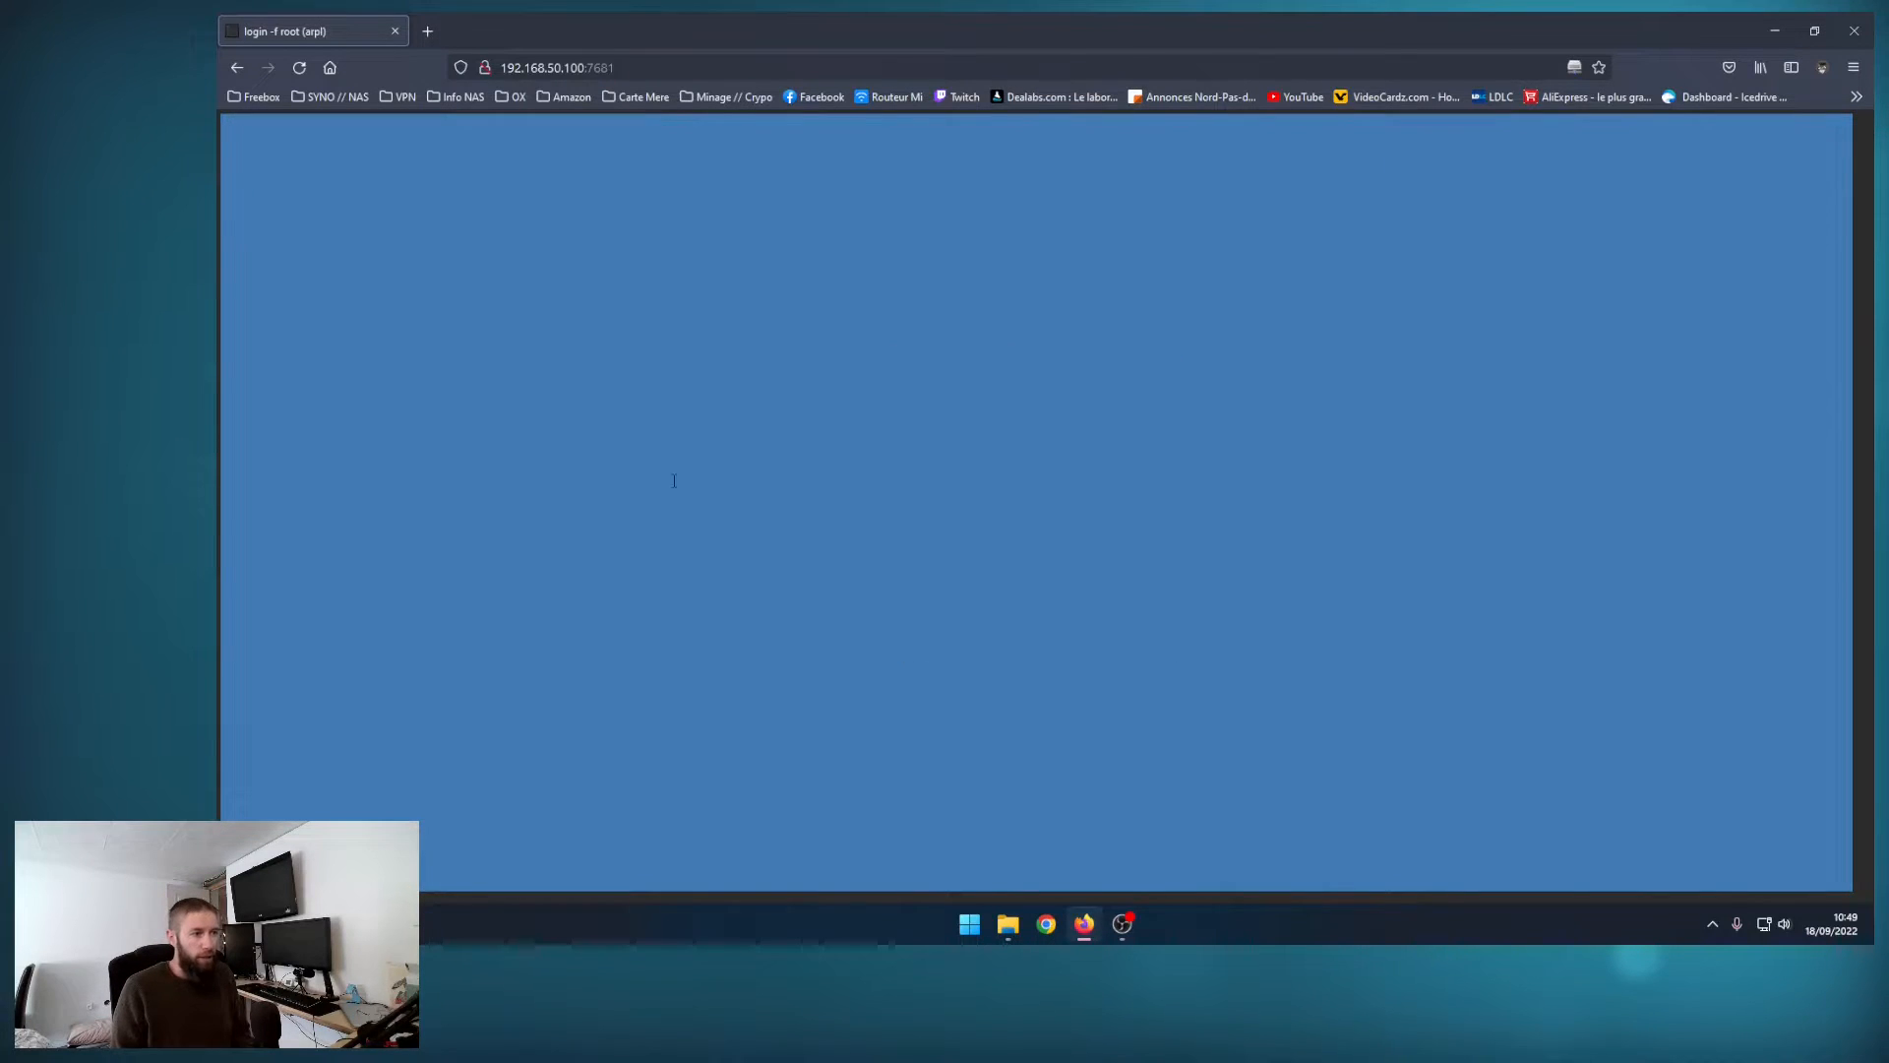
pyautogui.press('Down')
pyautogui.press('Down')
pyautogui.press('Down')
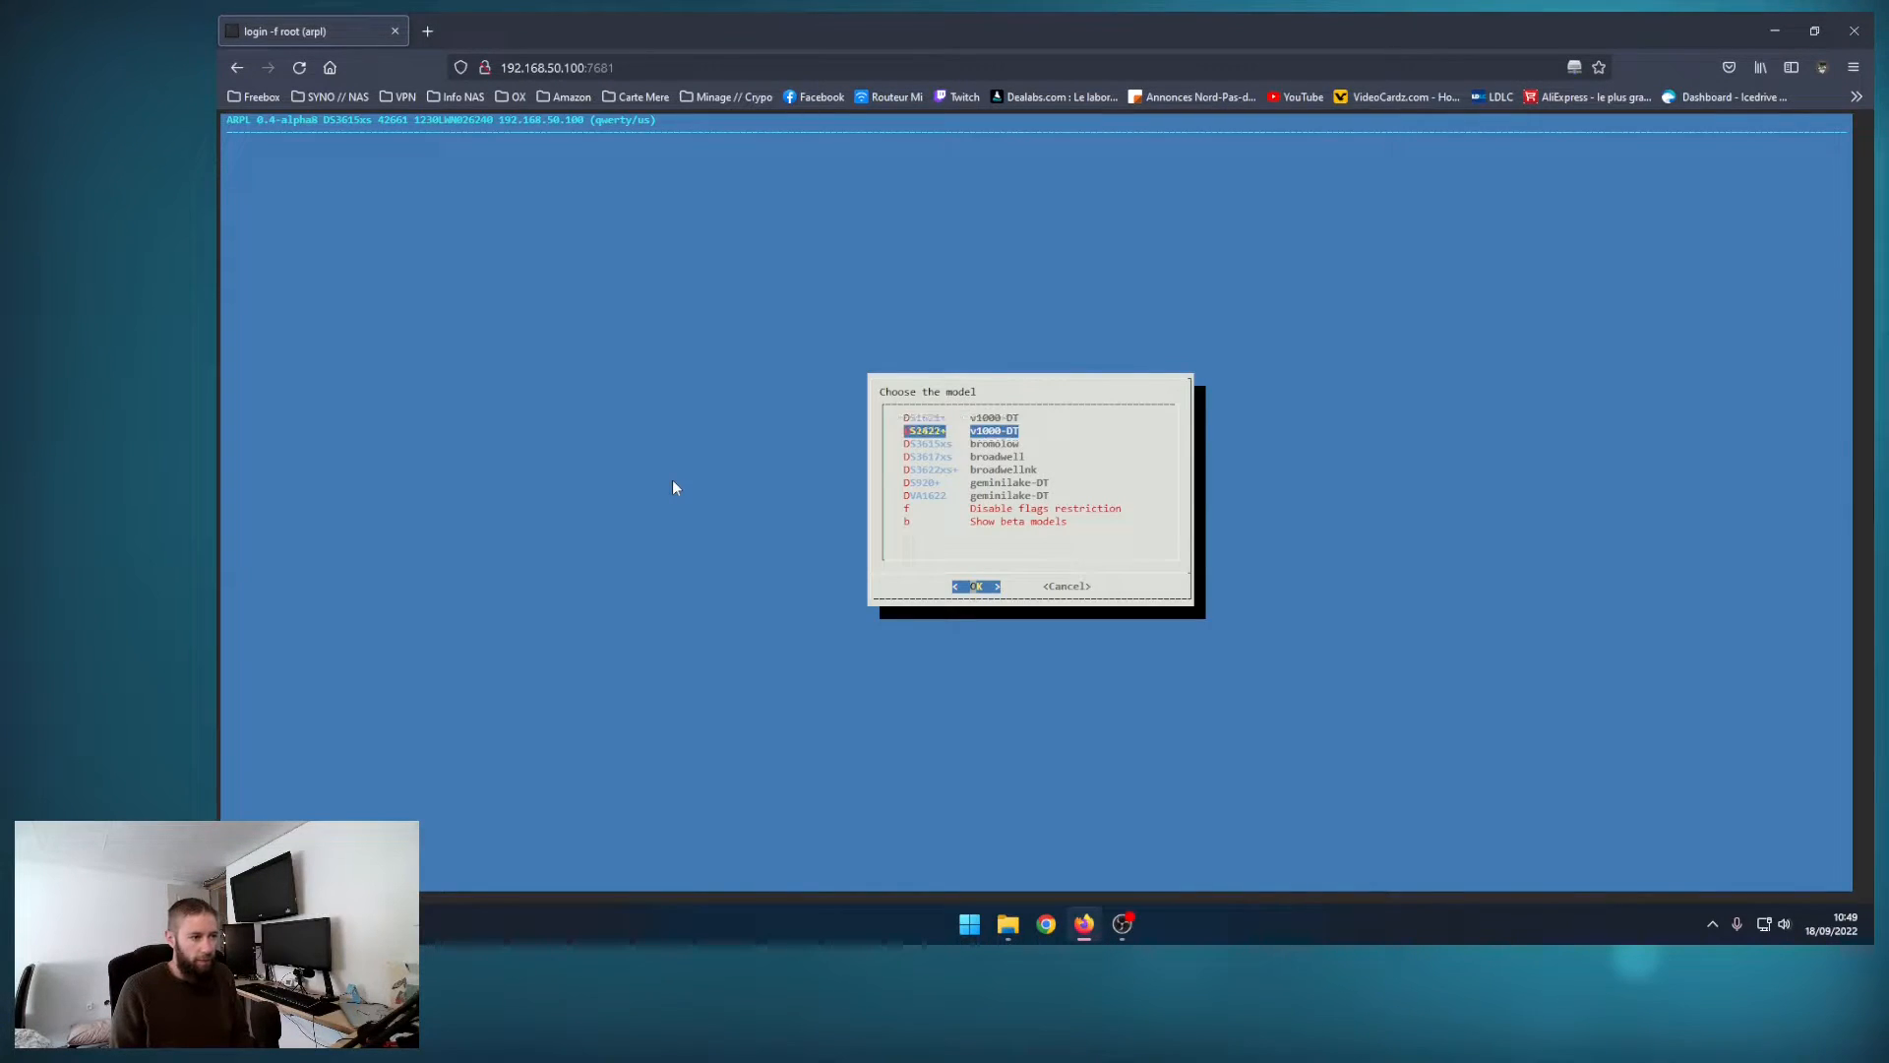
pyautogui.press('Up')
pyautogui.press('Return')
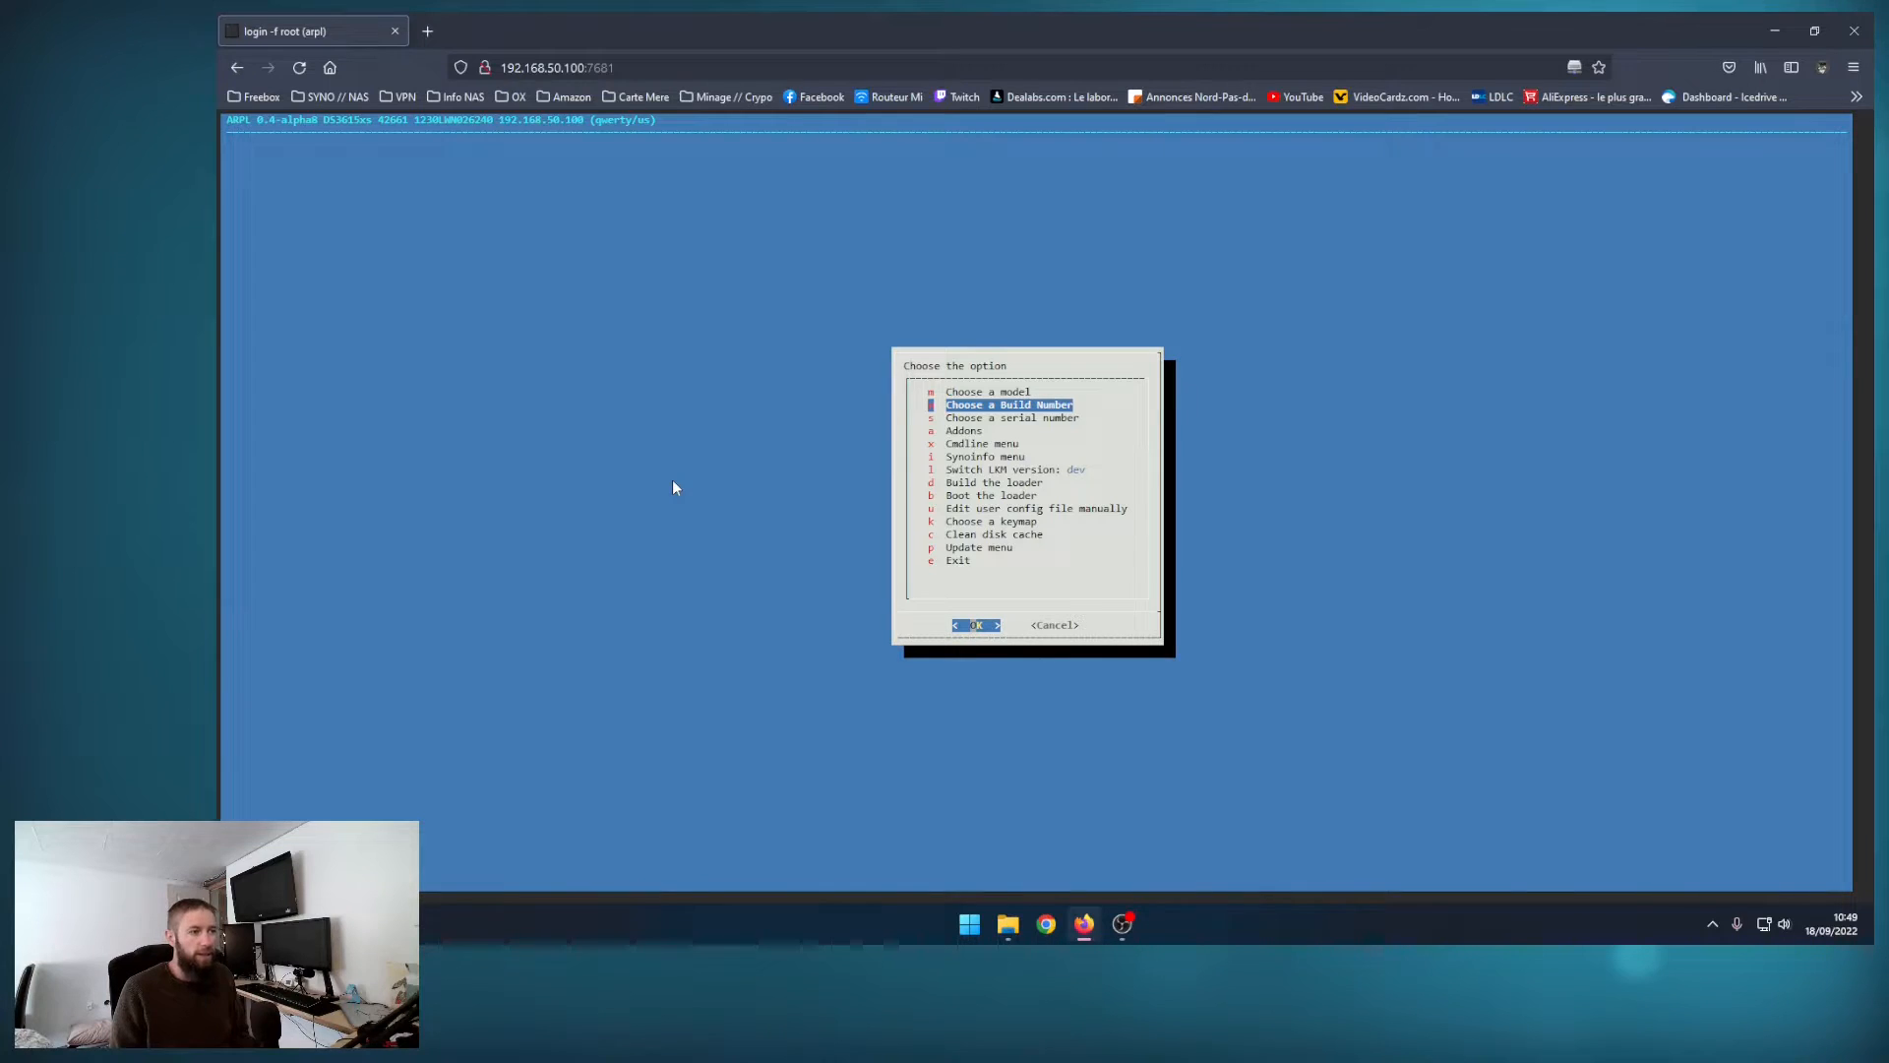
pyautogui.press('Return')
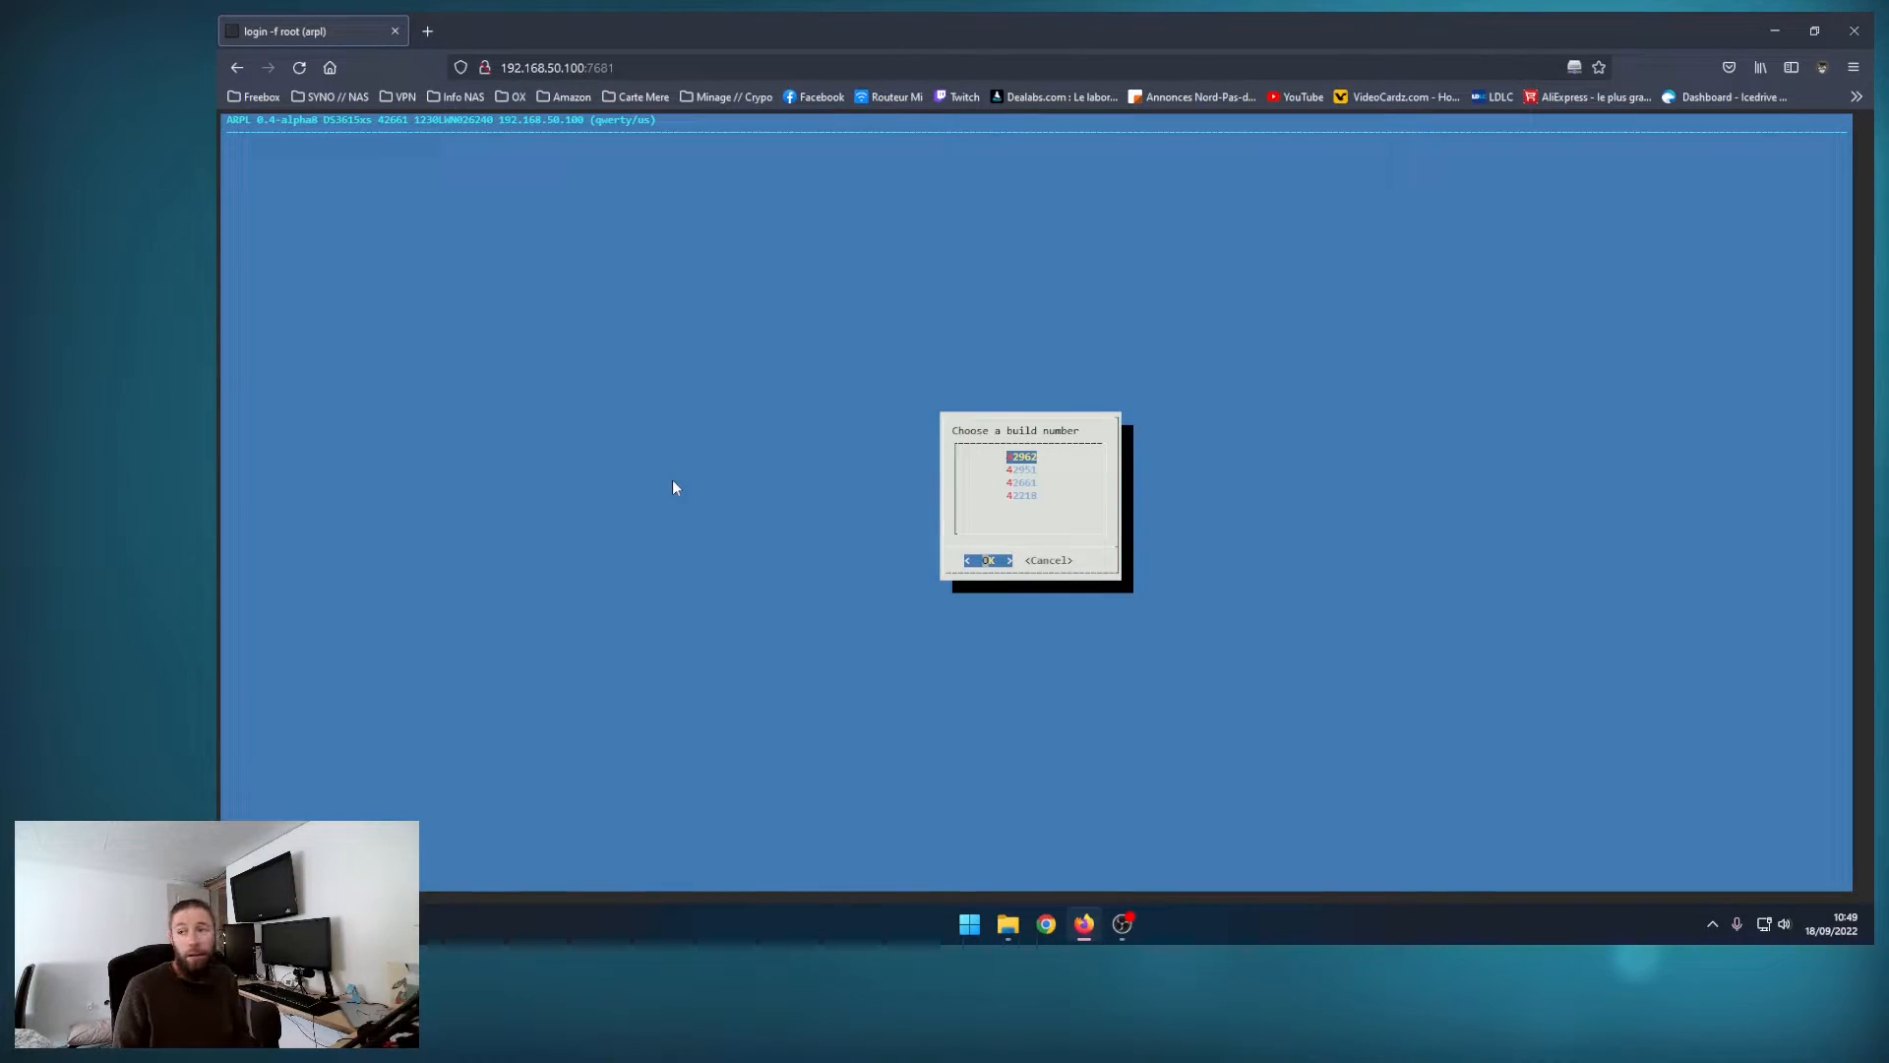
pyautogui.press('Return')
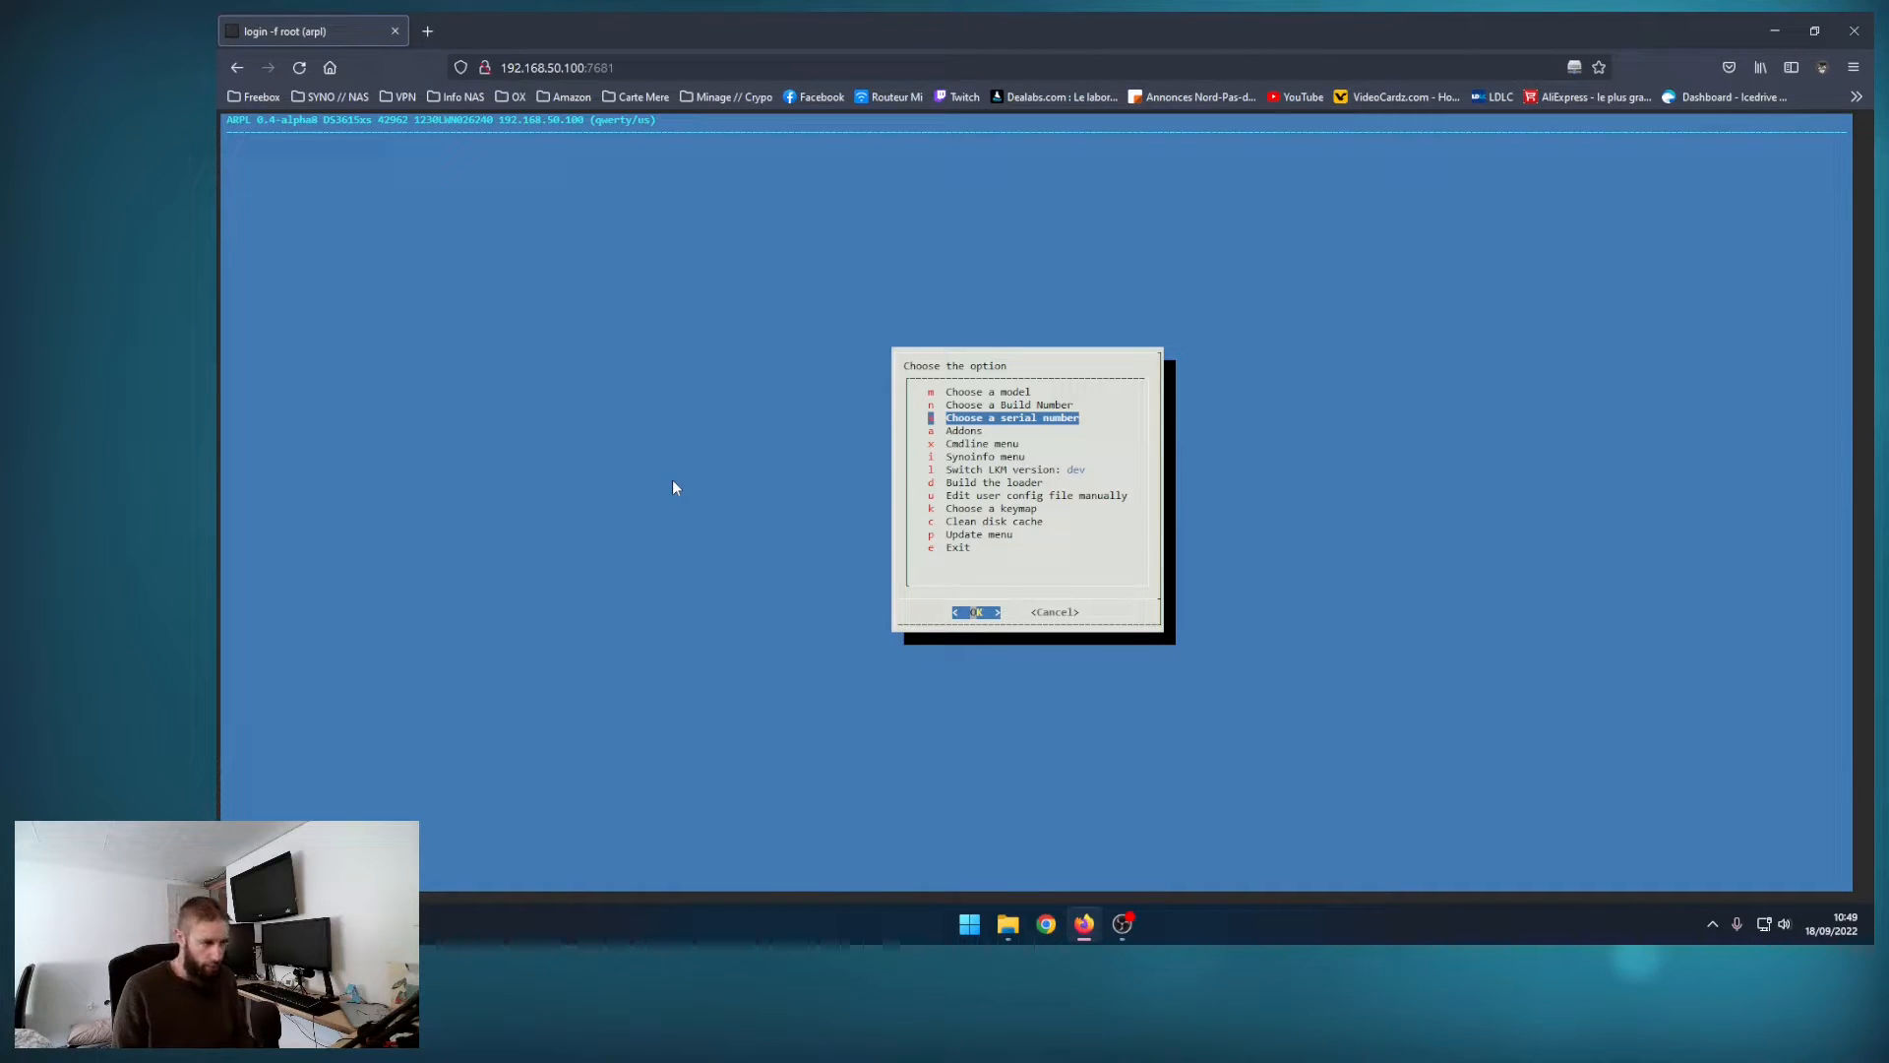
# Step: Choose manual entry of the serial number and enter the NAS's serial number in the loader configuration
pyautogui.press('Return')
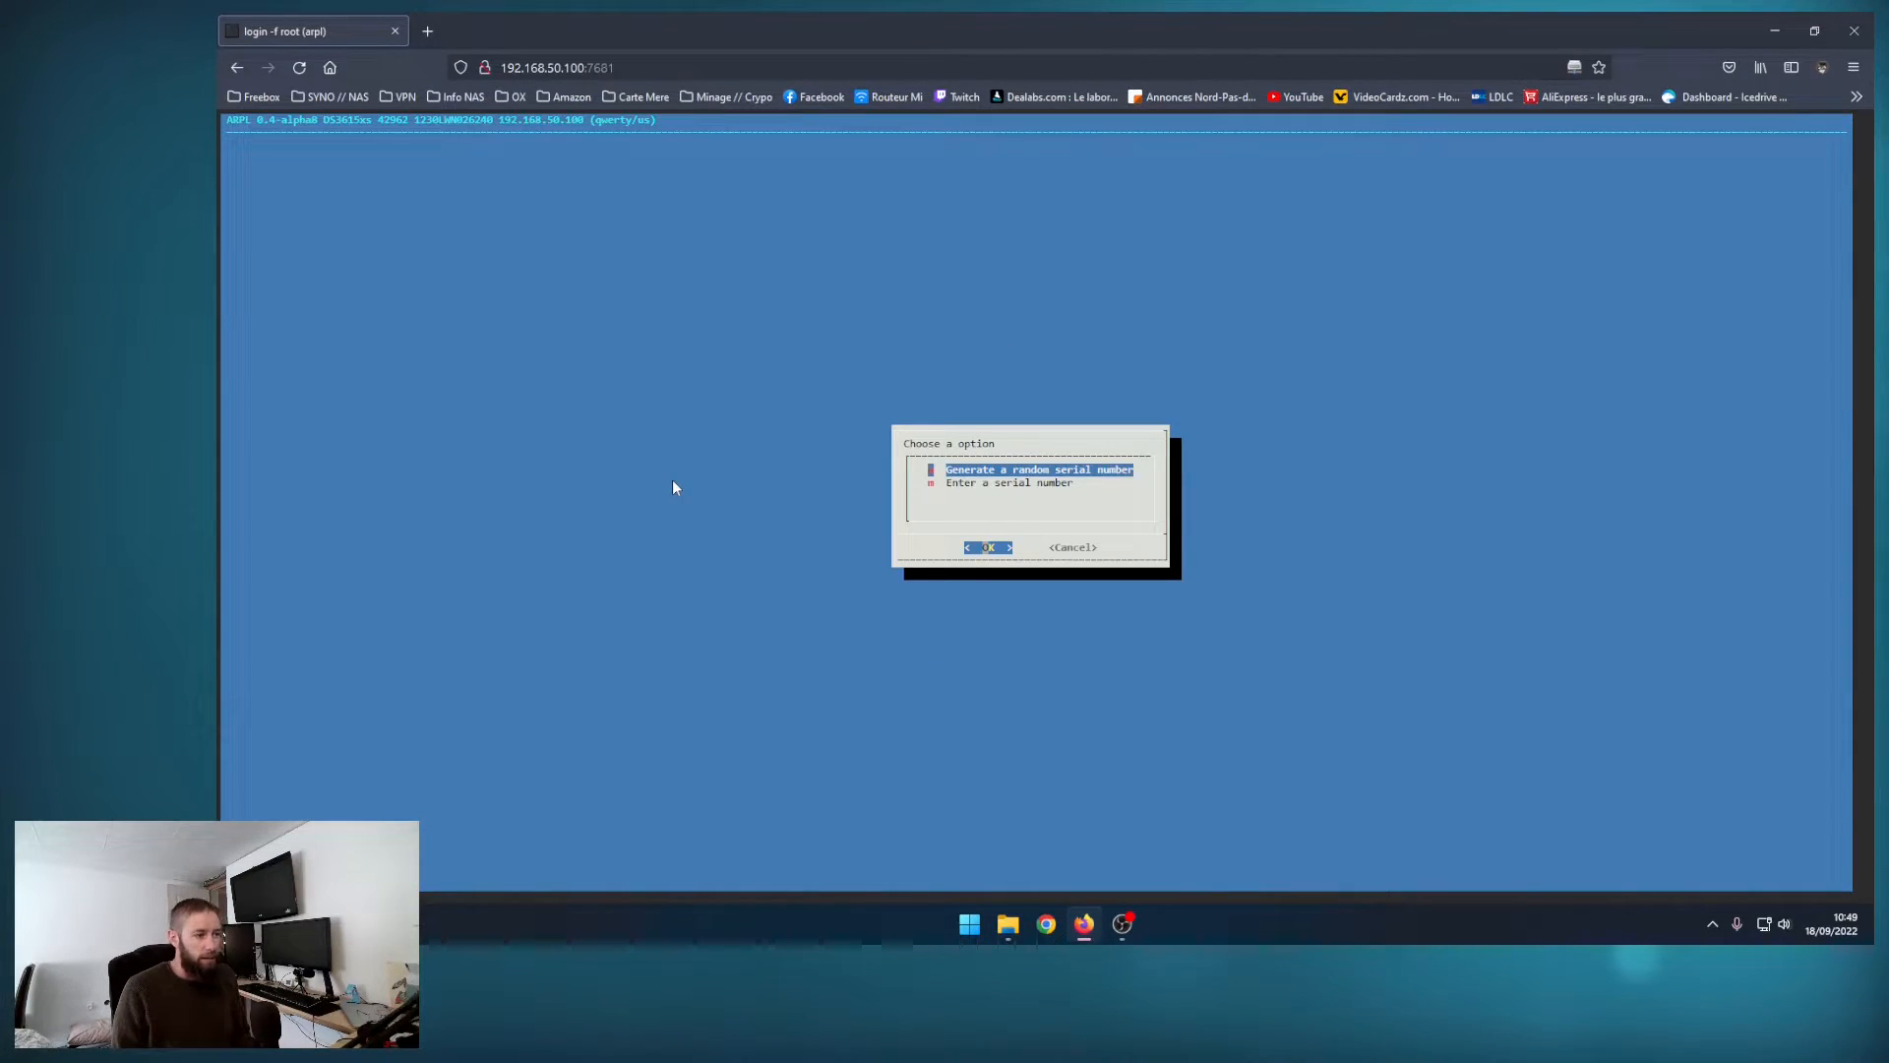
pyautogui.press('Down')
pyautogui.press('Return')
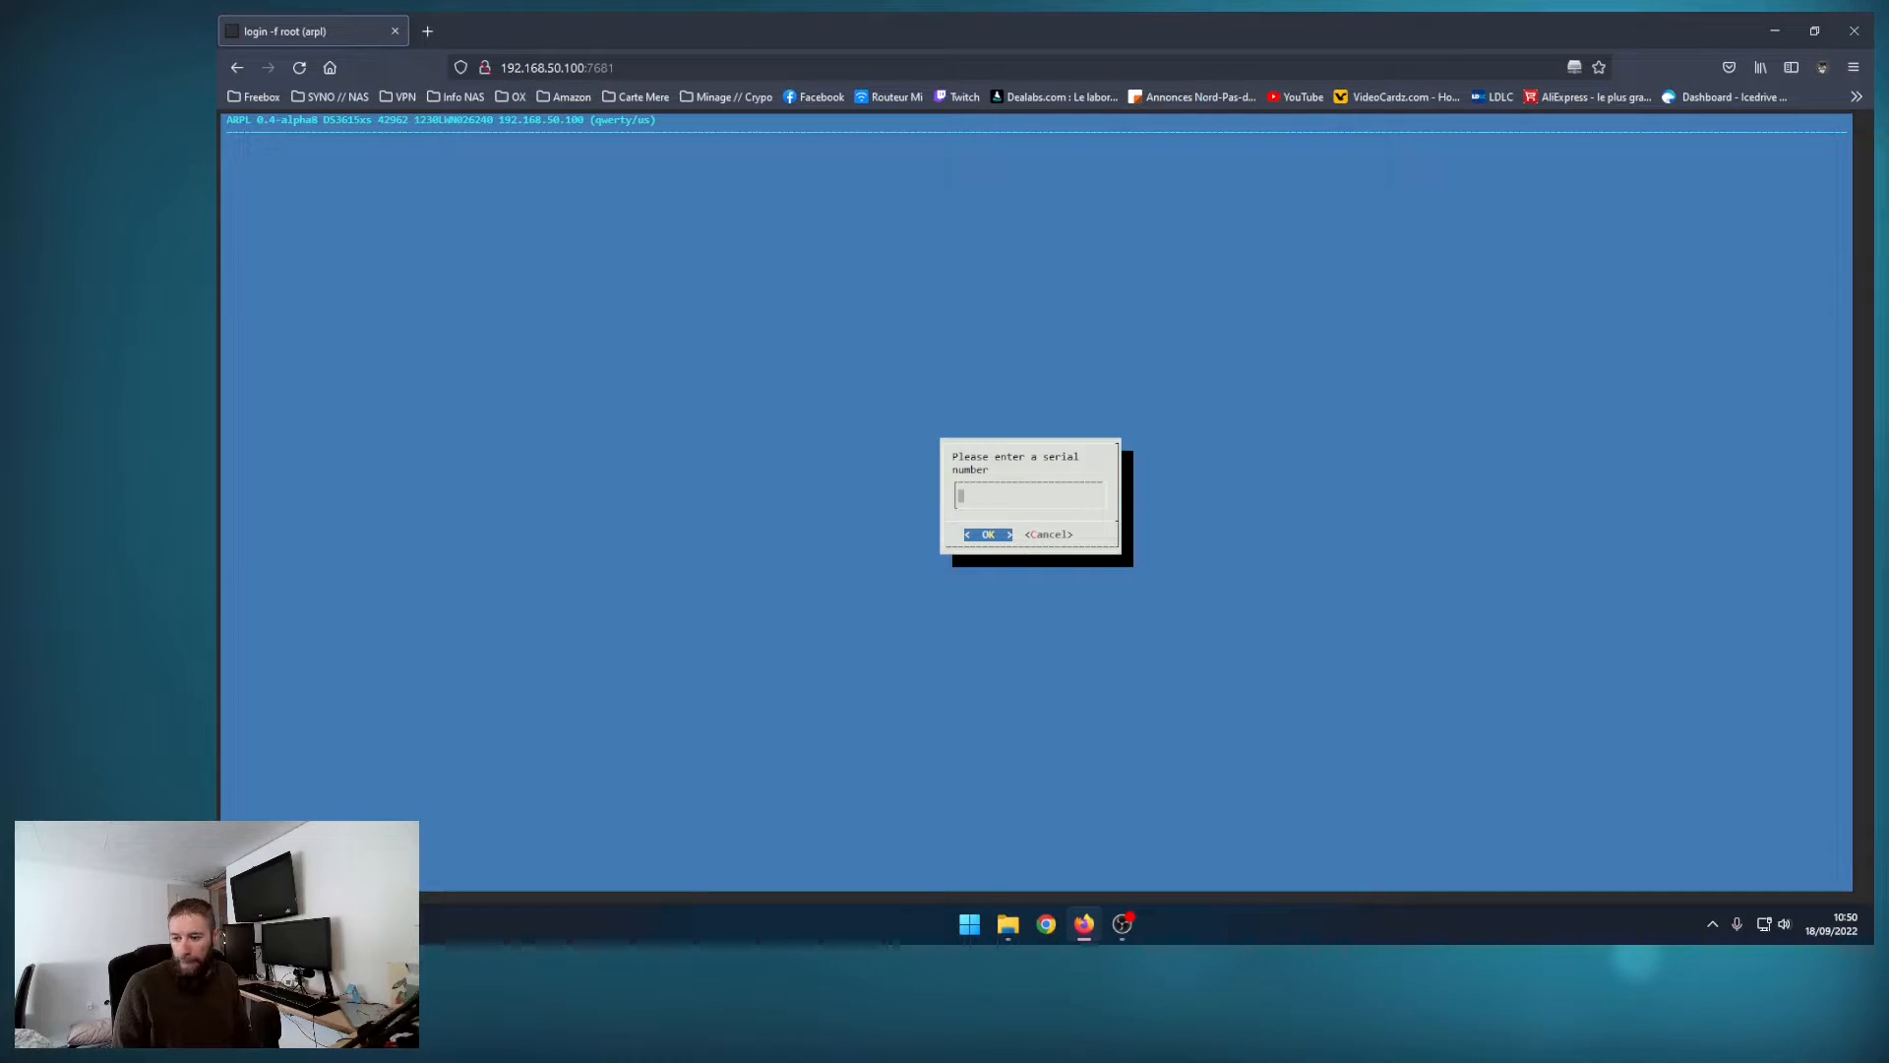
pyautogui.hotkey('alt', 'Tab')
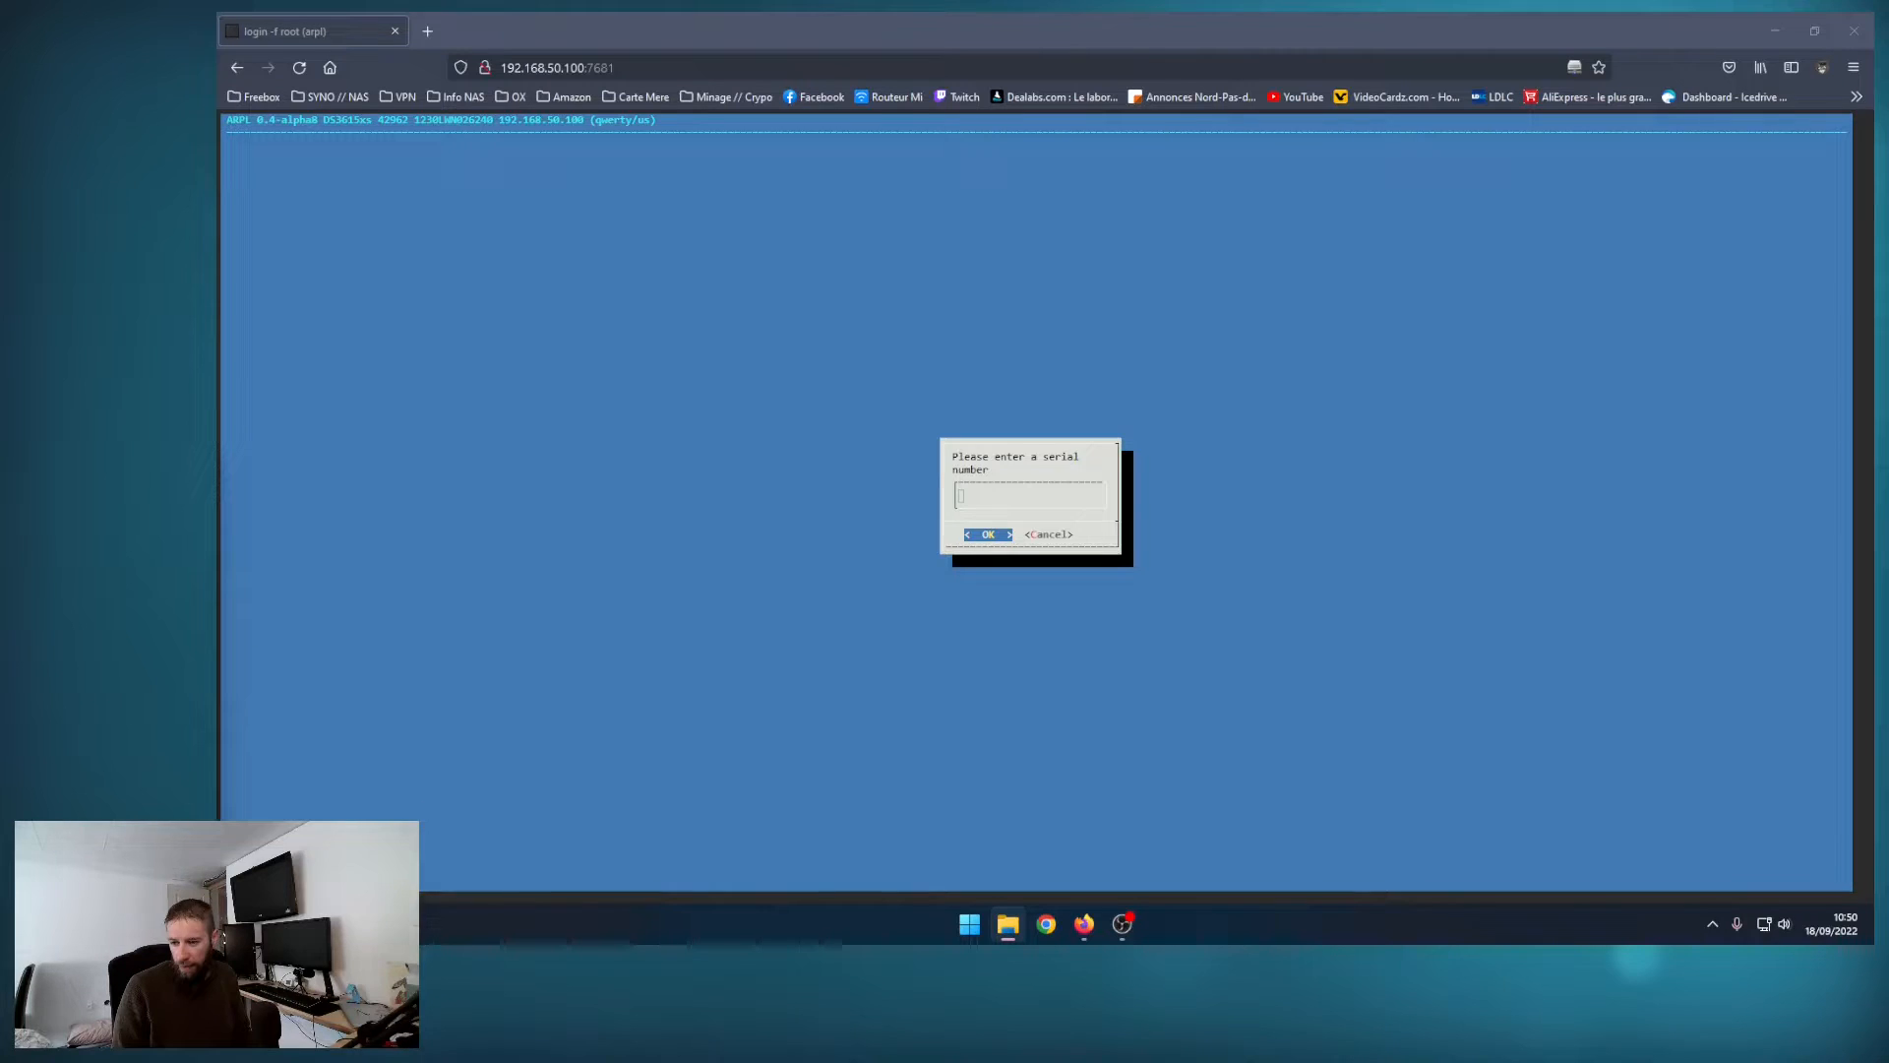
pyautogui.click(784, 393)
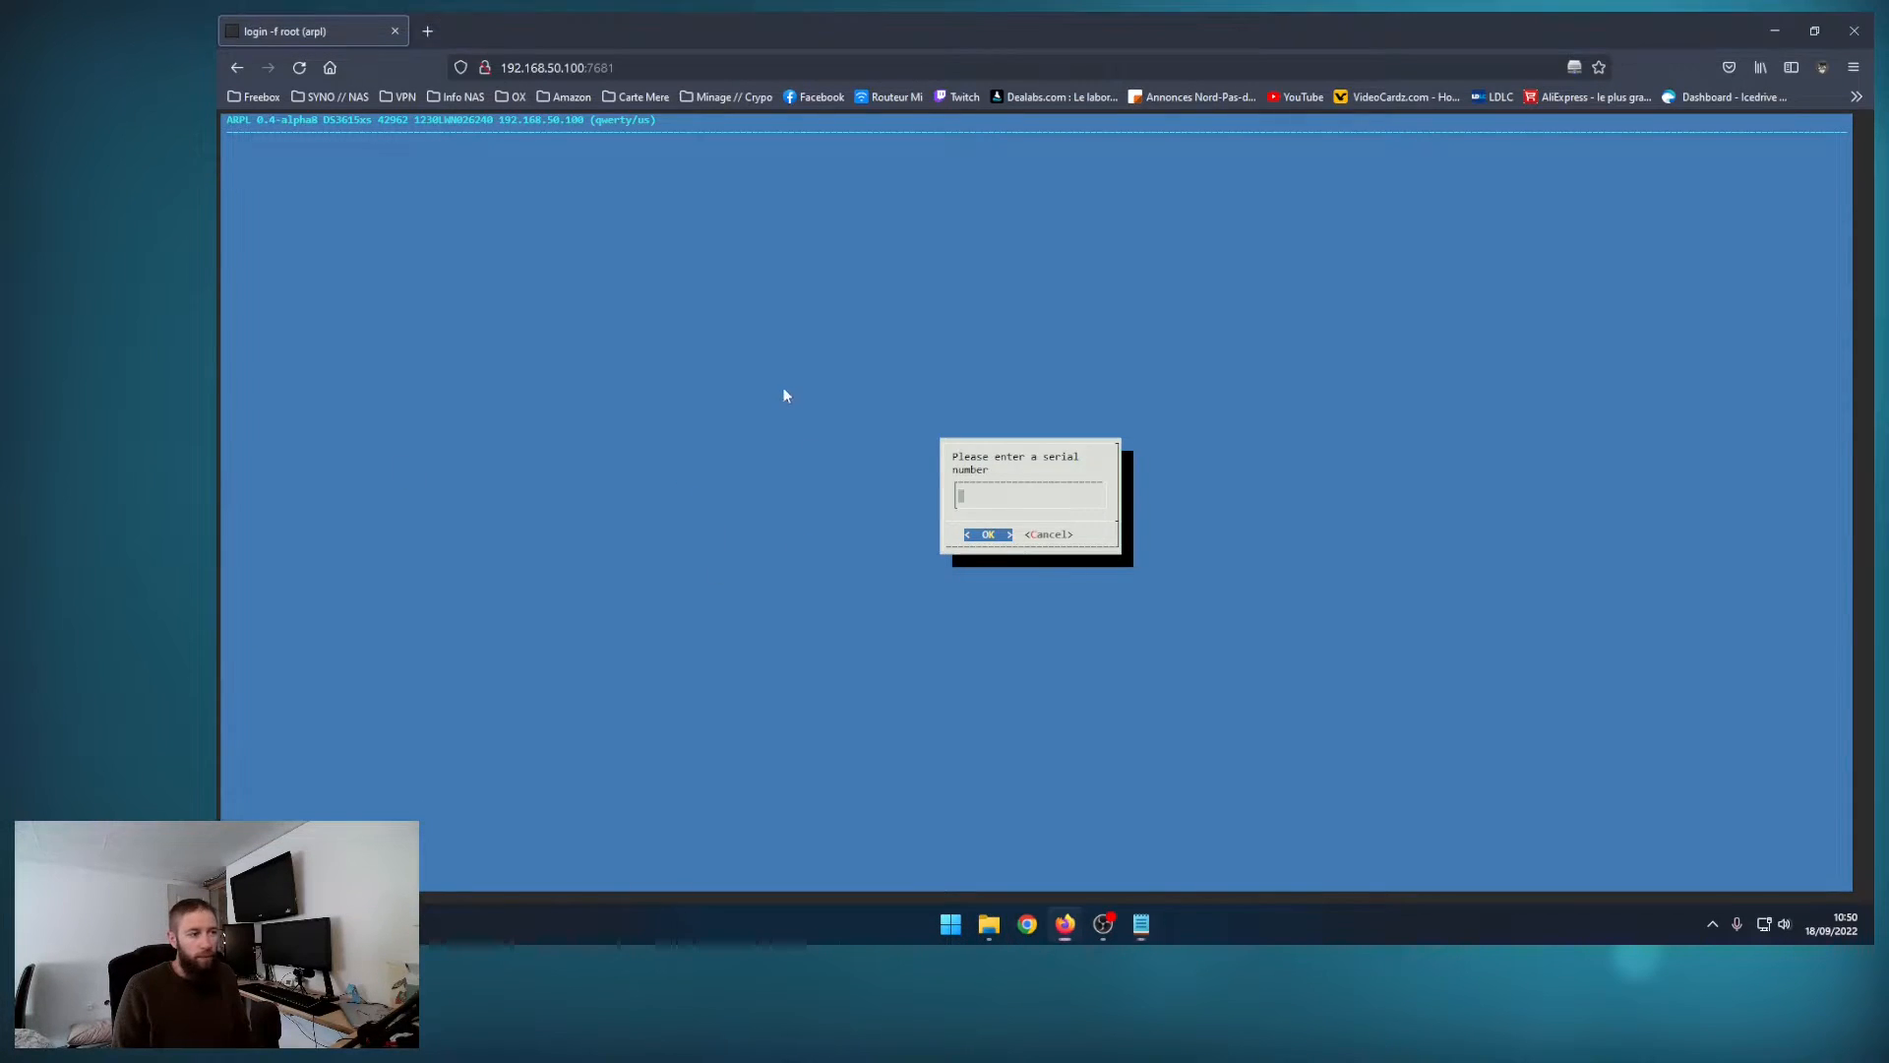
pyautogui.write('1230LWN')
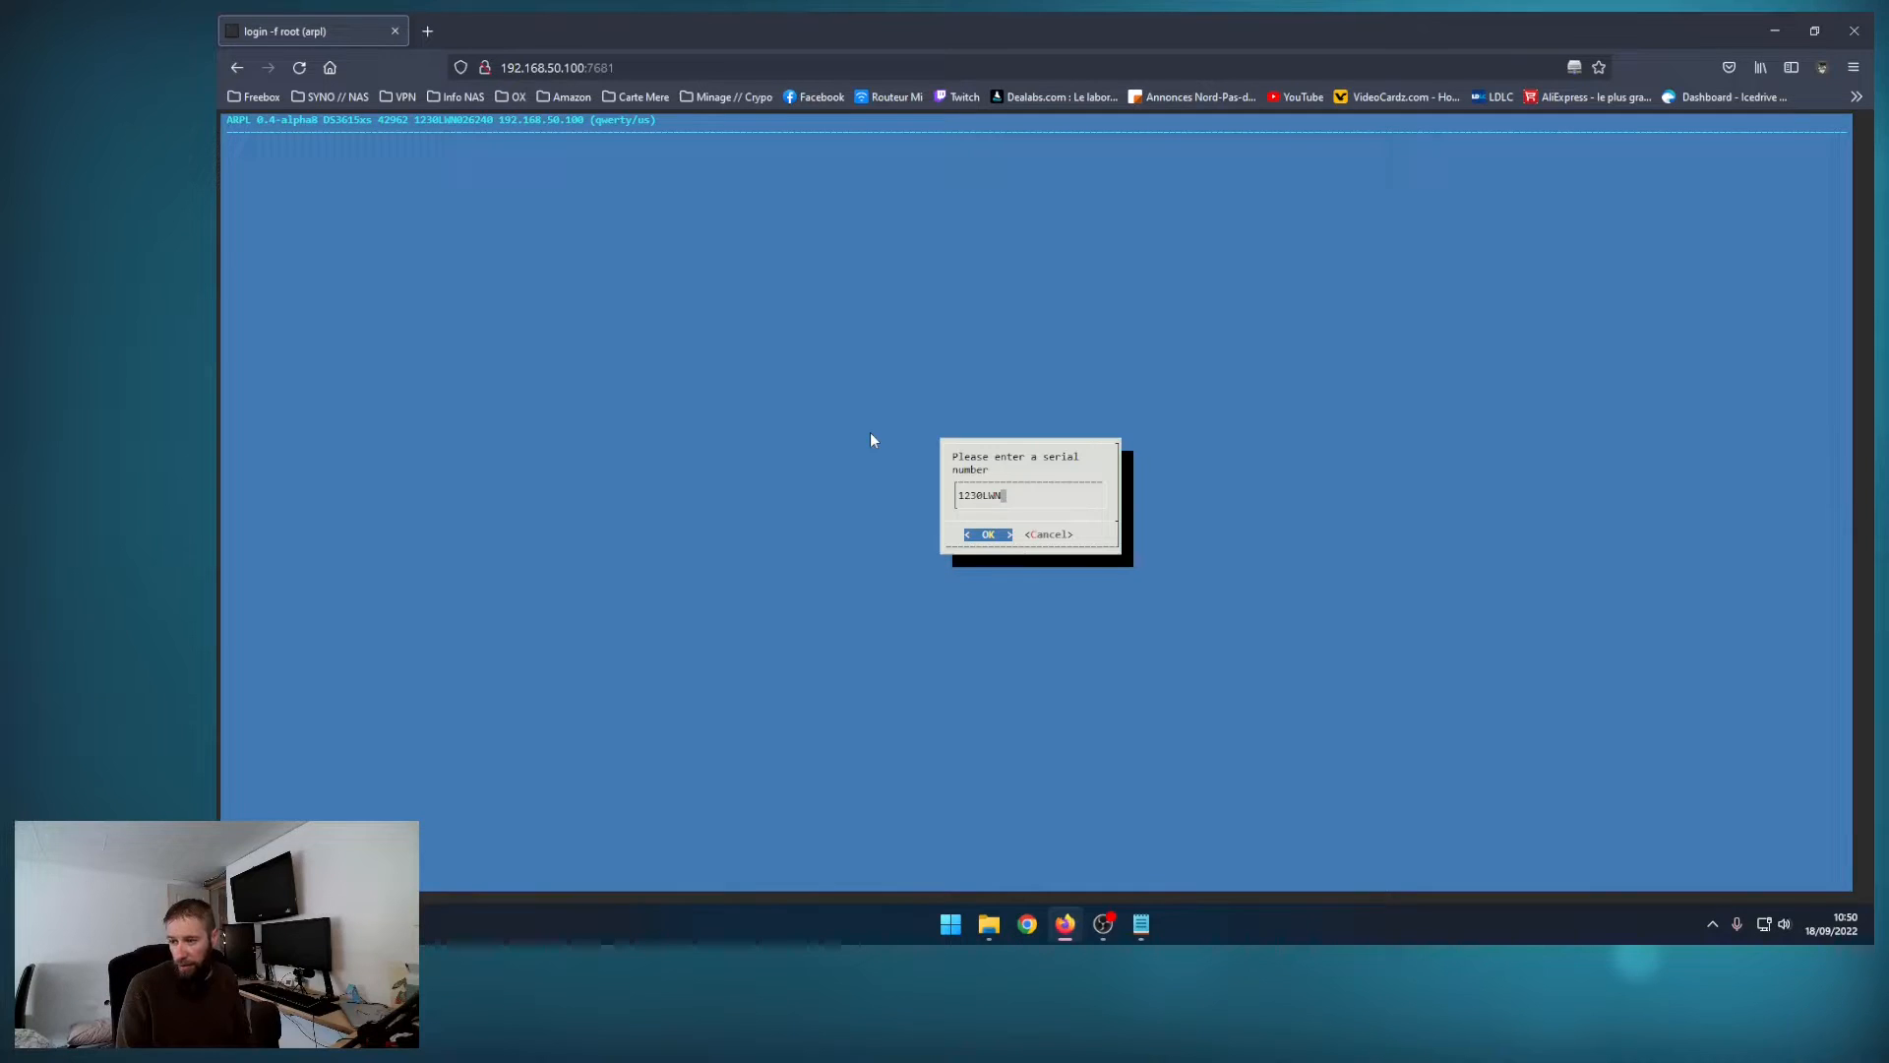
pyautogui.write('02')
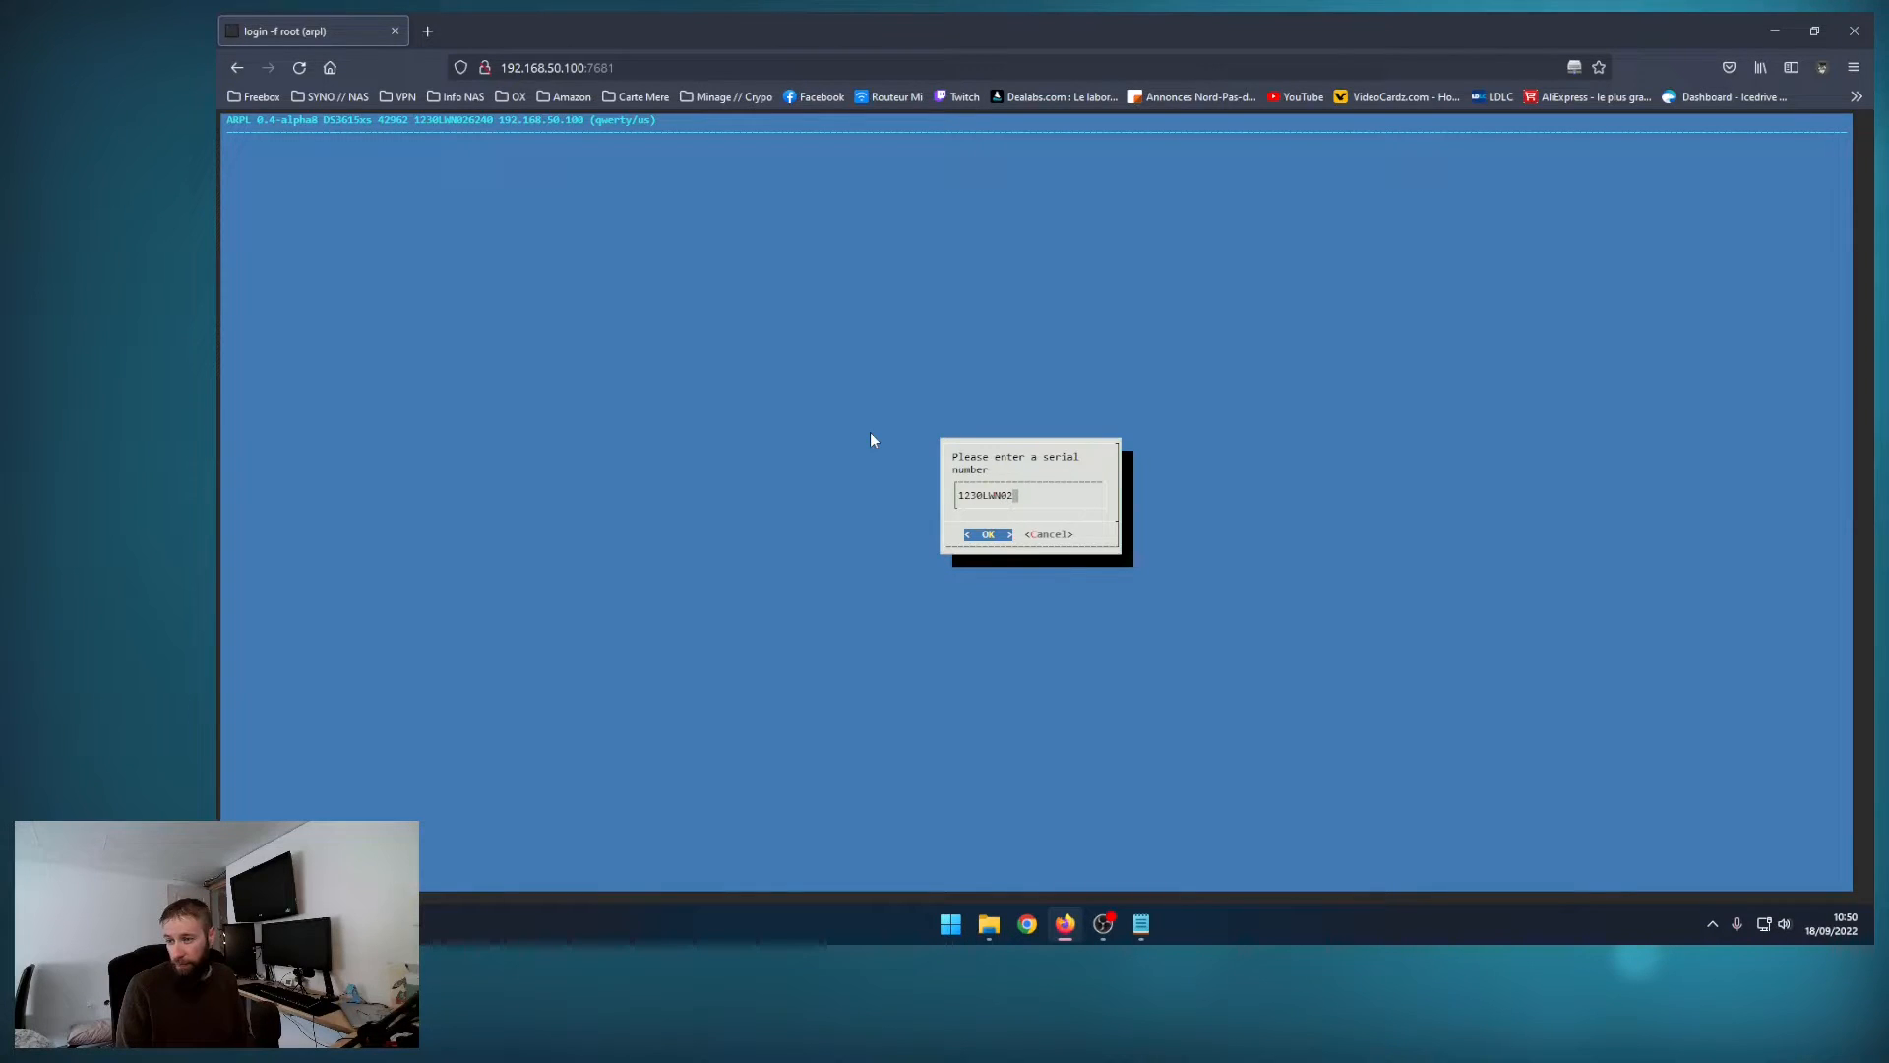
pyautogui.write('6240')
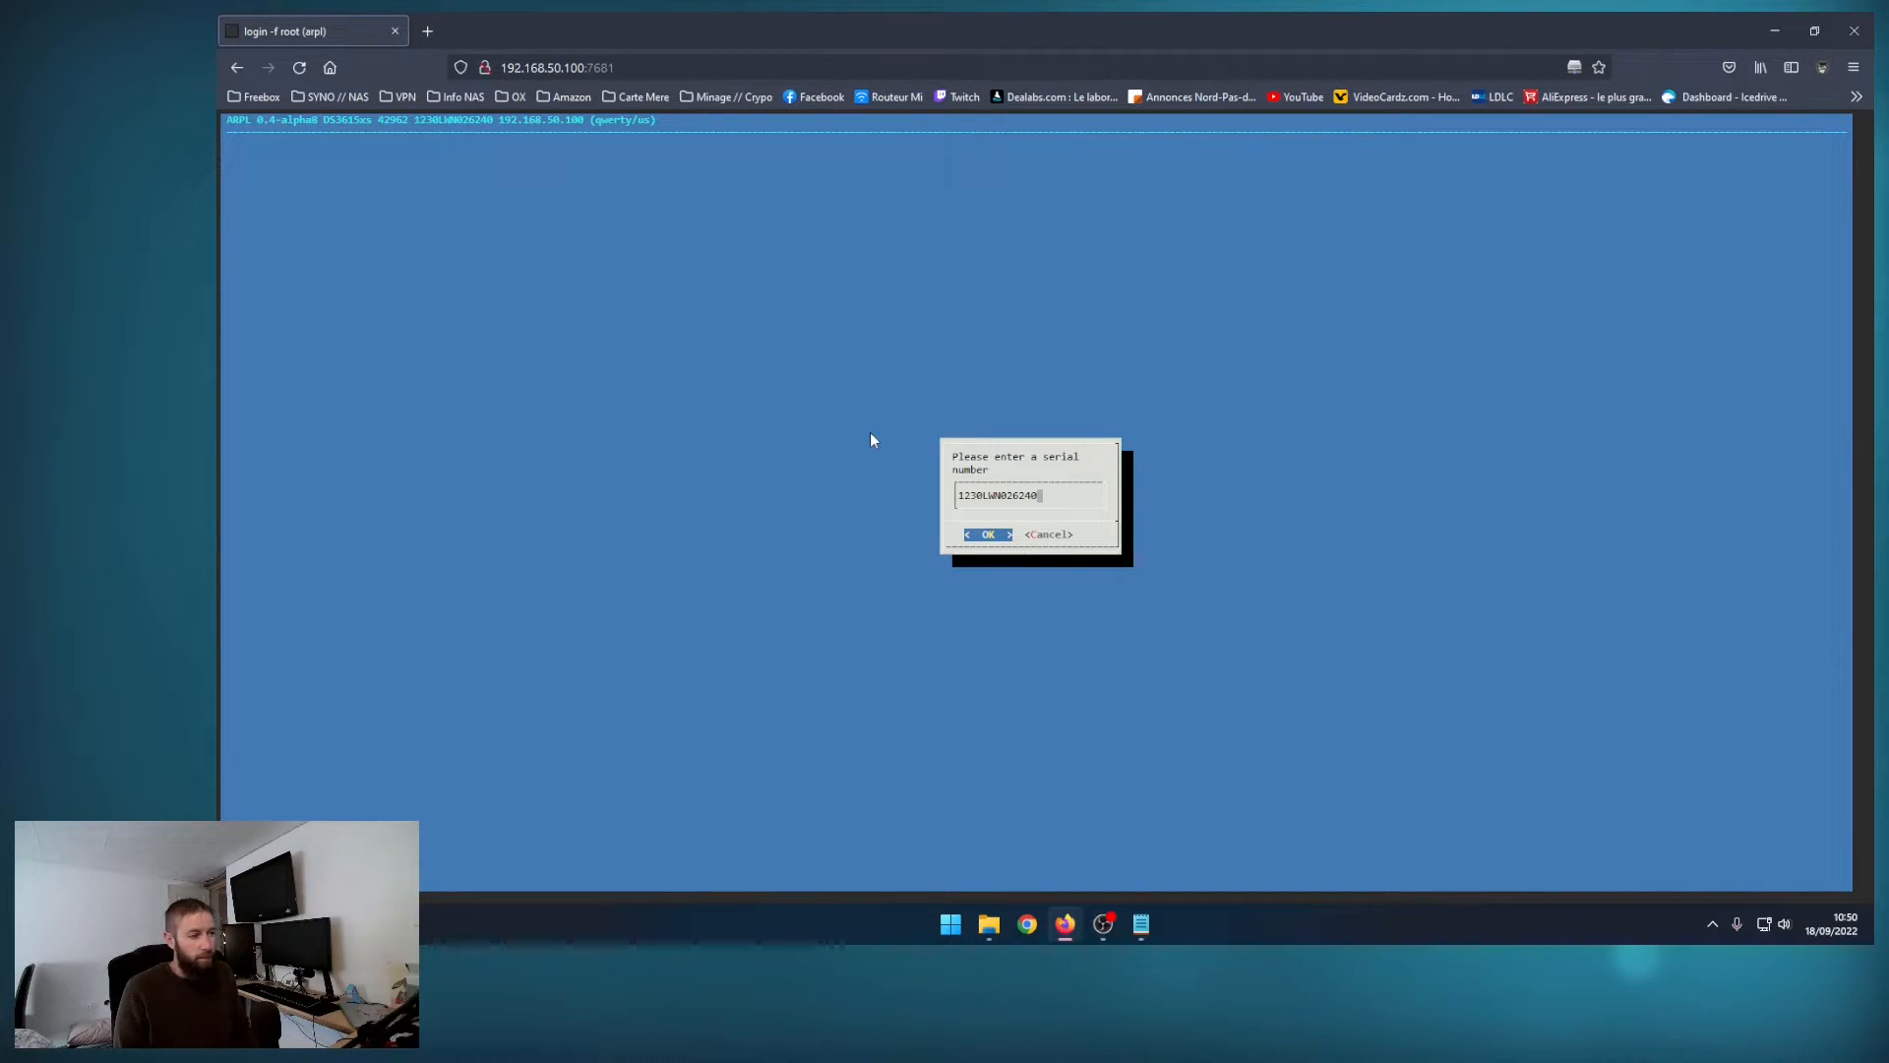
pyautogui.press('Return')
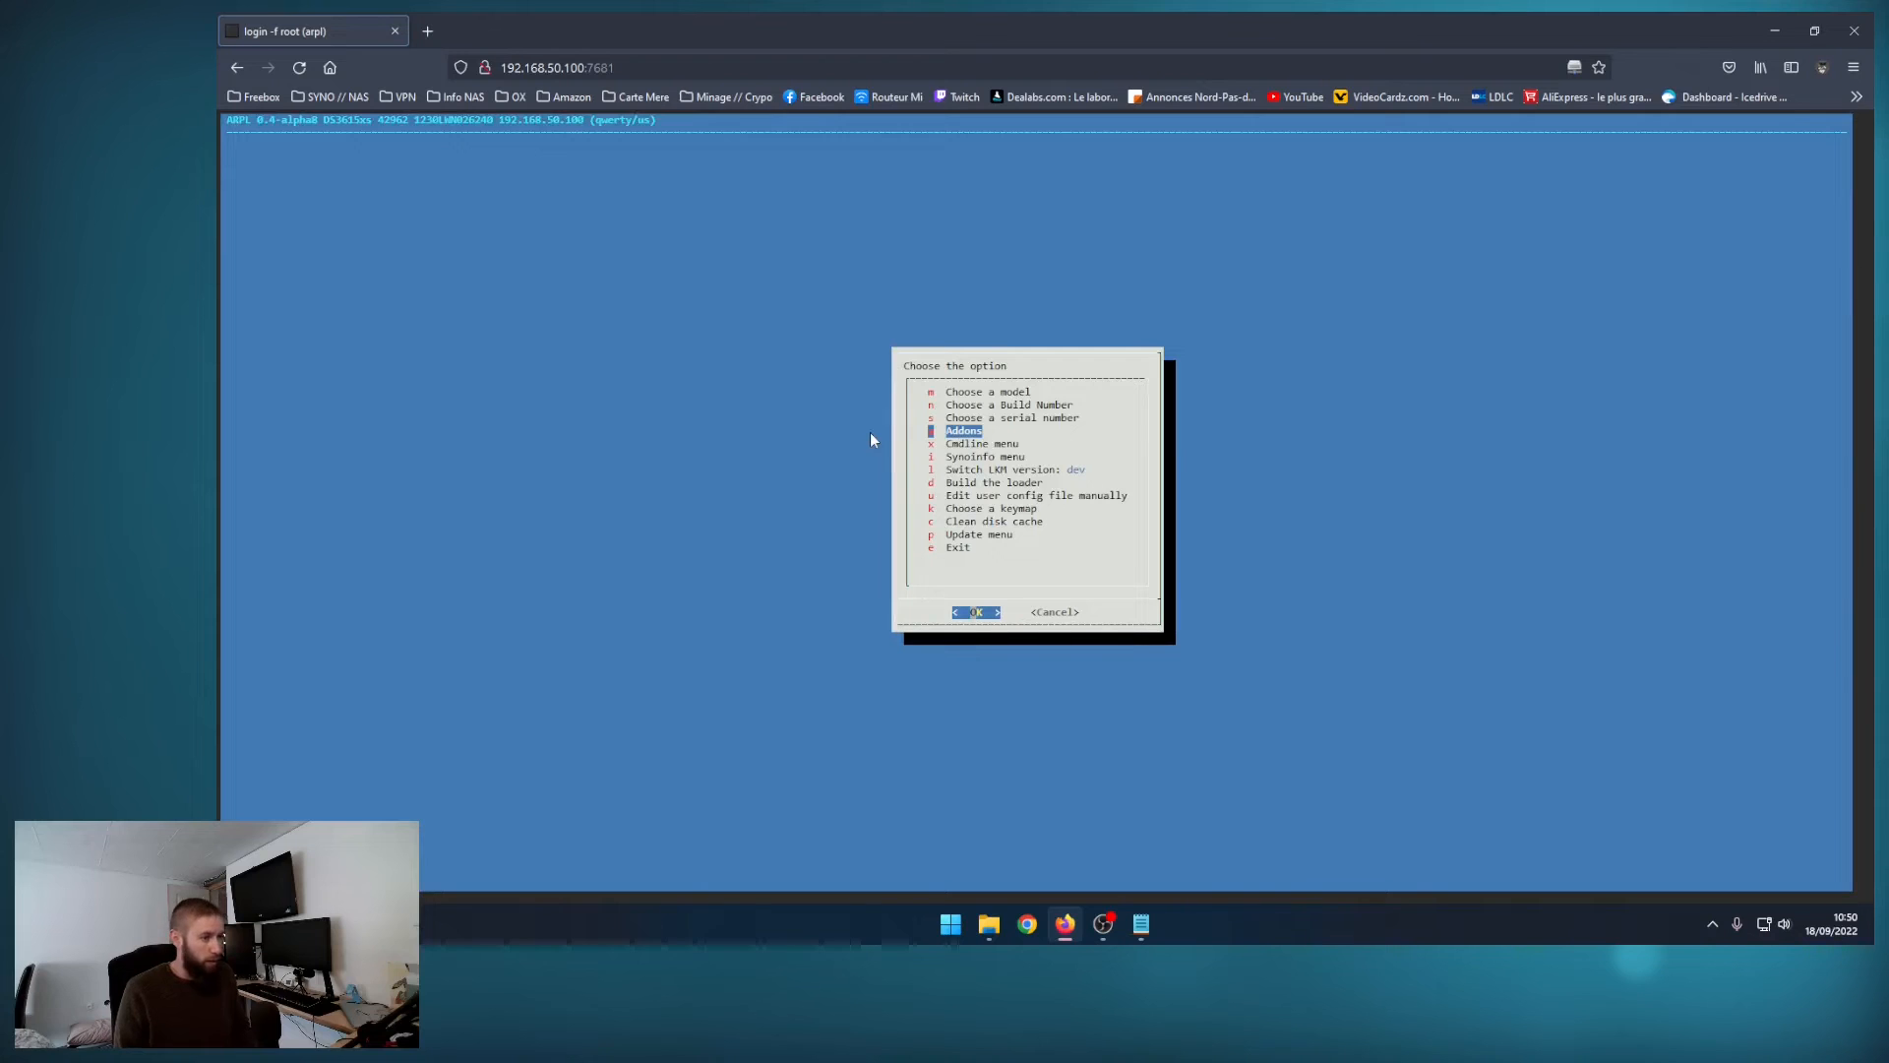
# Step: Show the user addons configured in the loader and return to its main options
pyautogui.press('Return')
pyautogui.press('Down')
pyautogui.press('Down')
pyautogui.press('Down')
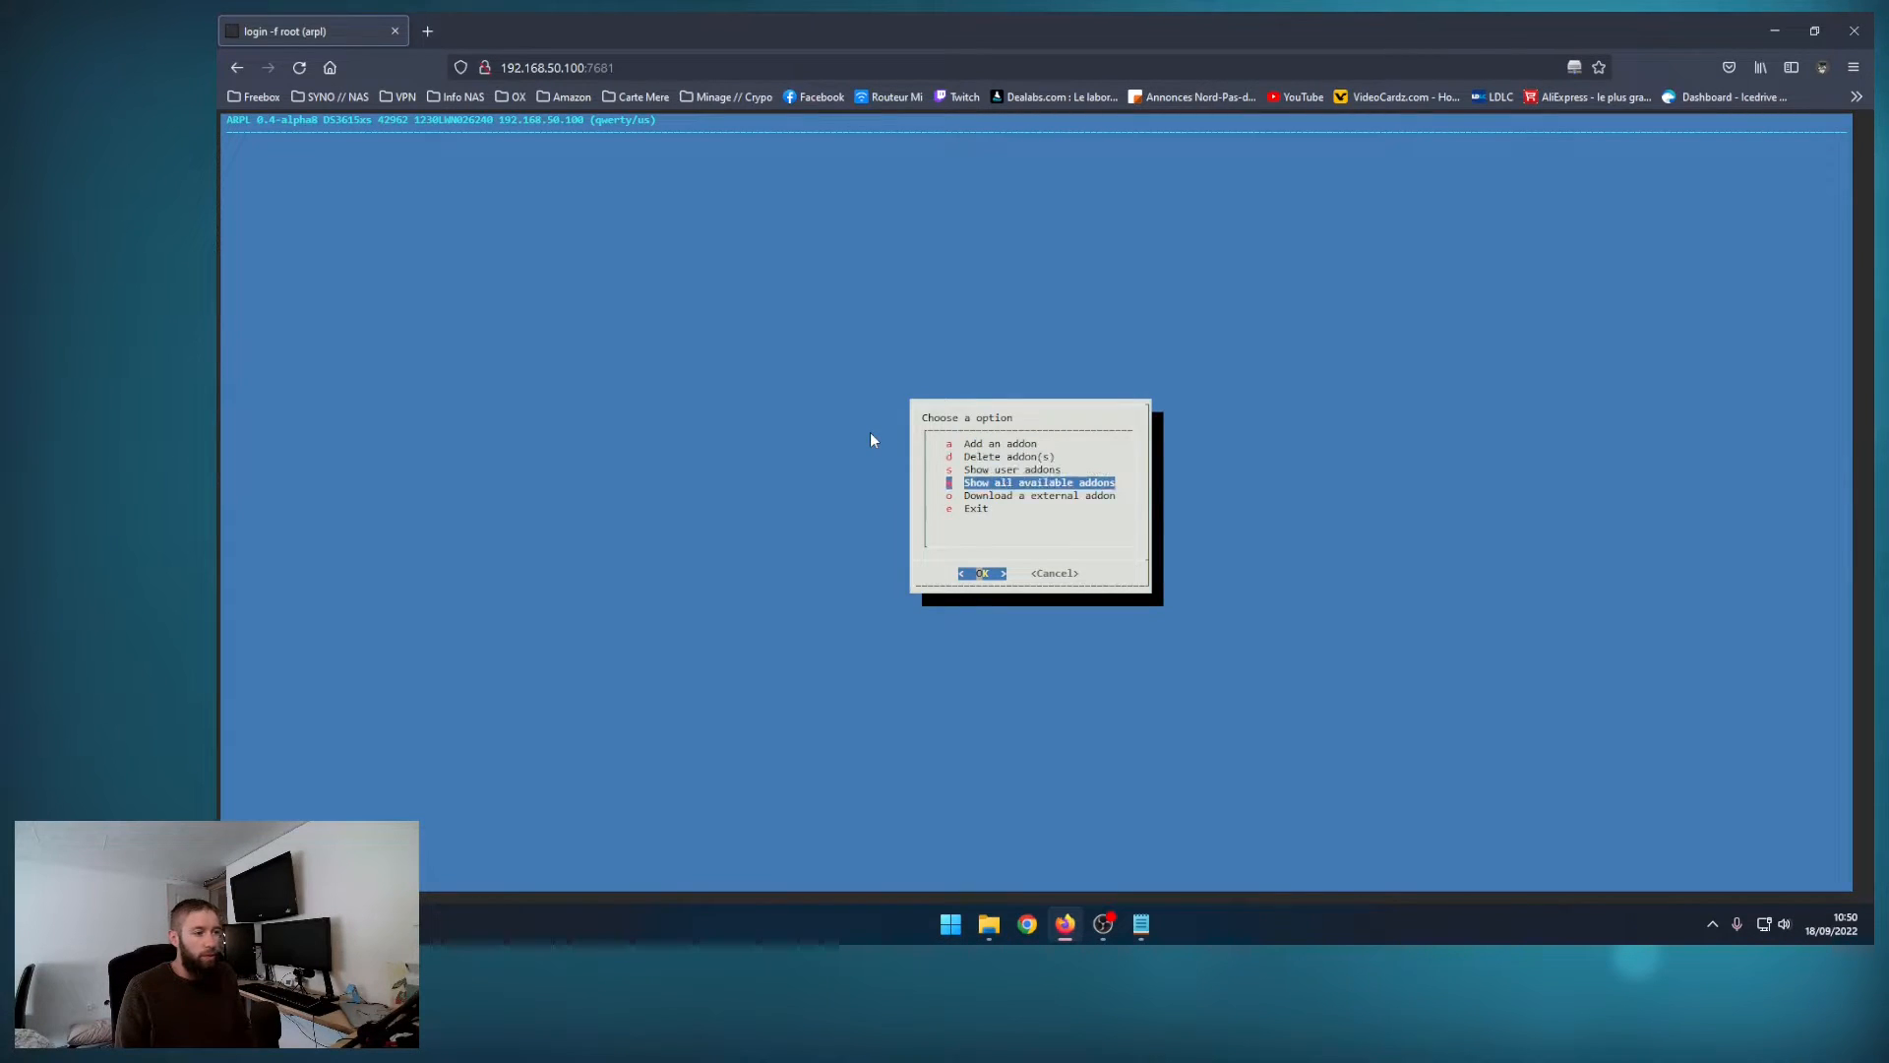
pyautogui.press('Up')
pyautogui.press('Return')
pyautogui.press('Return')
pyautogui.press('Down')
pyautogui.press('Down')
pyautogui.press('Down')
pyautogui.press('Return')
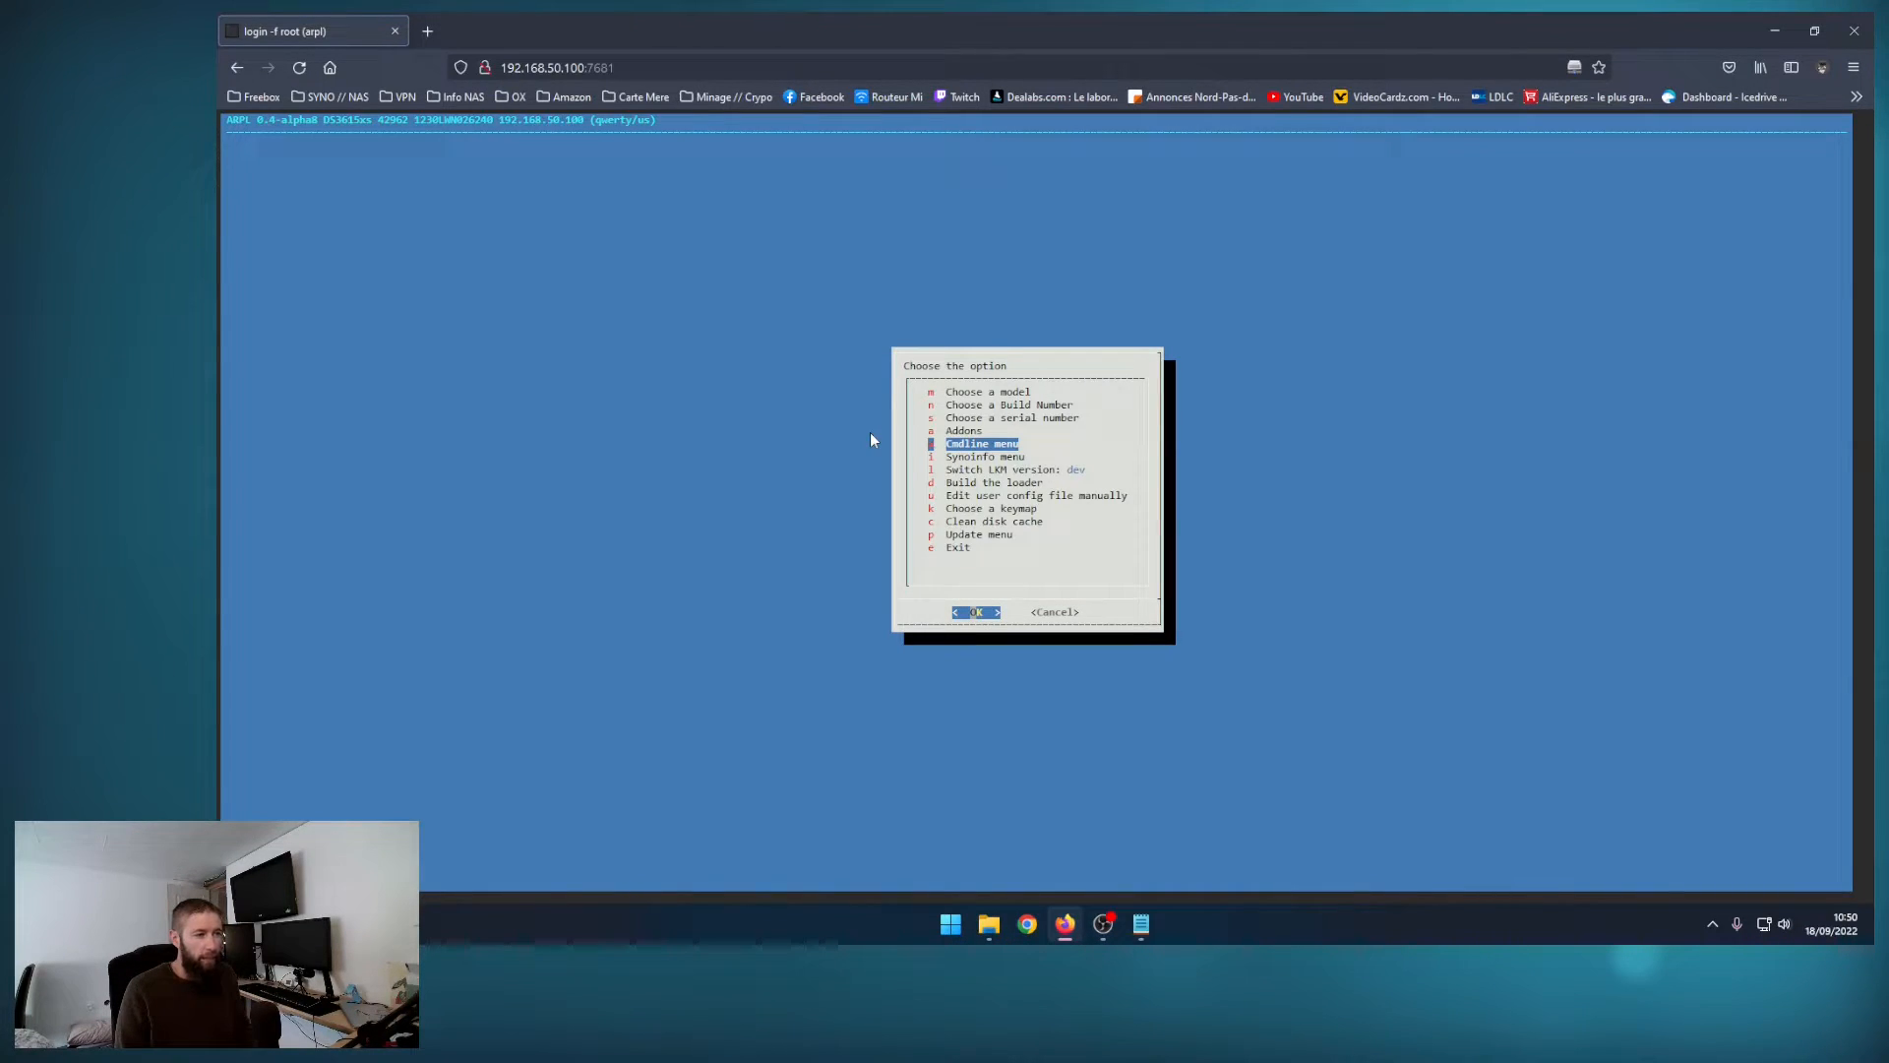
# Step: Define the NAS's custom MAC address in the loader's cmdline settings
pyautogui.press('Return')
pyautogui.press('Down')
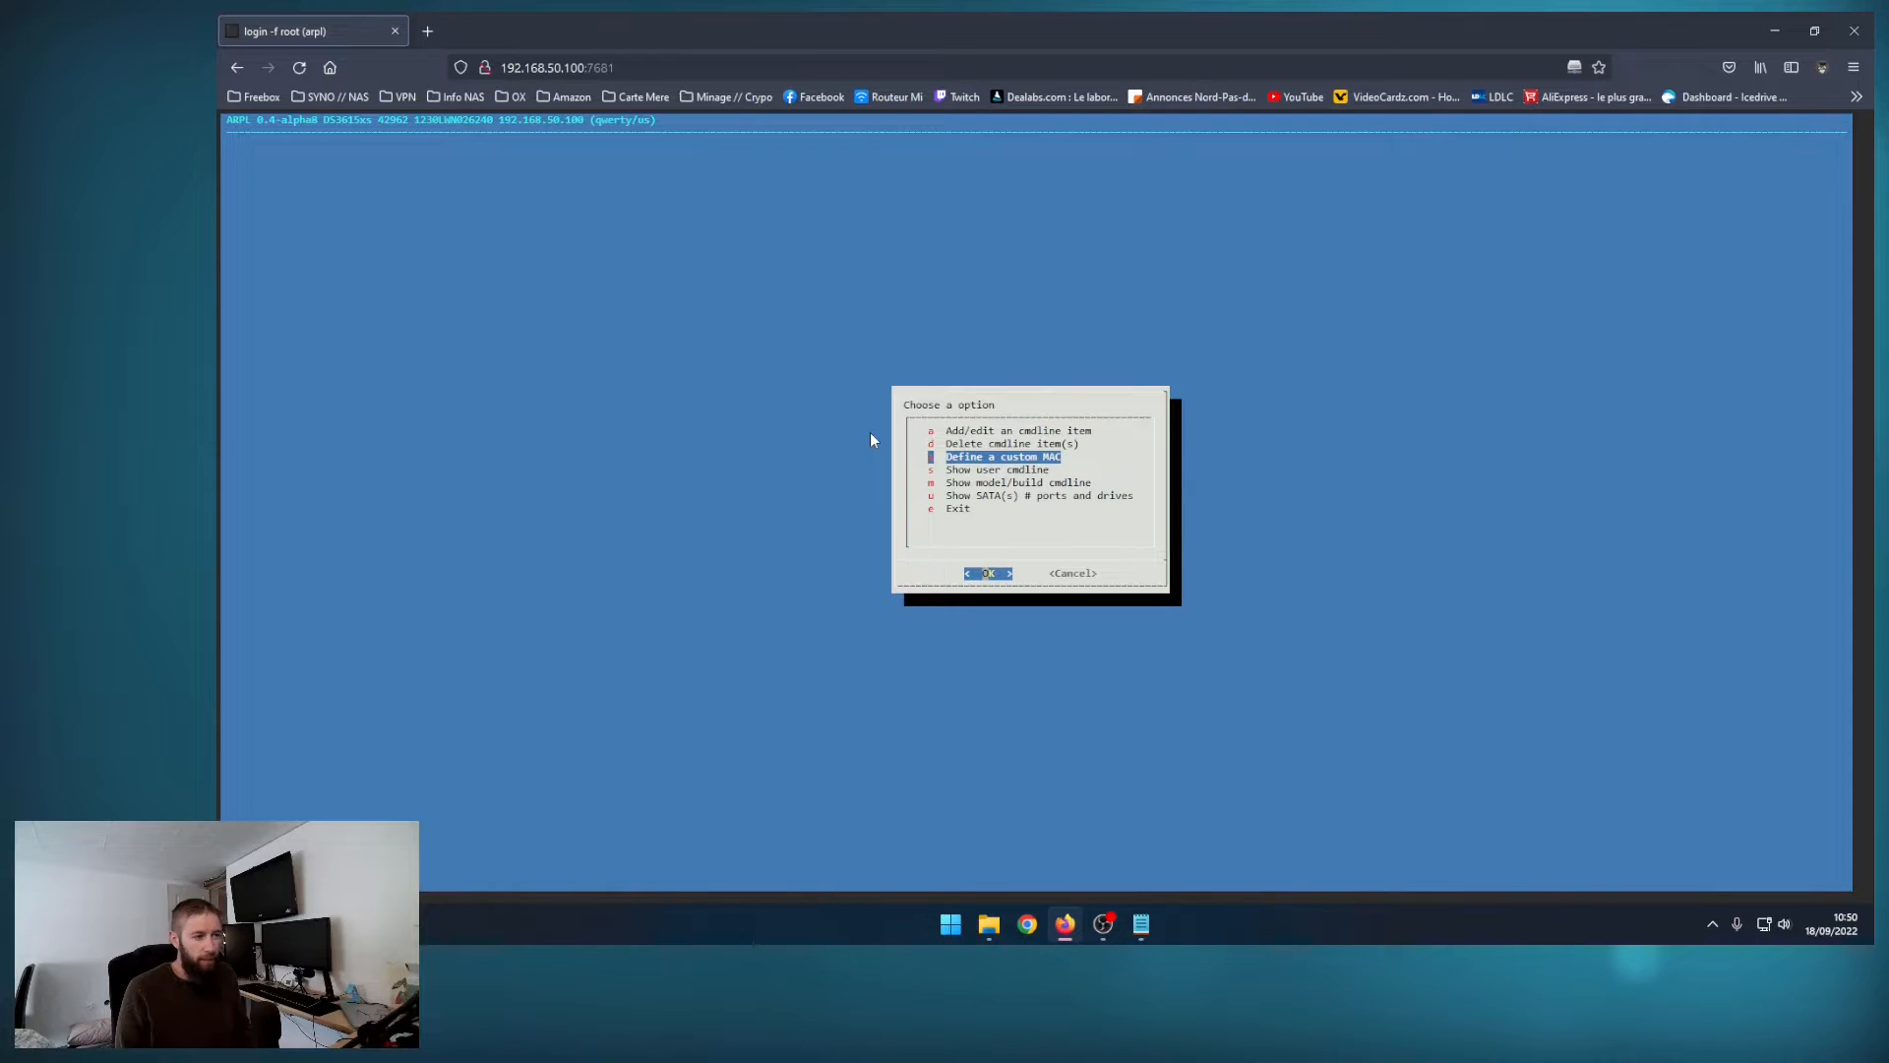
pyautogui.press('Return')
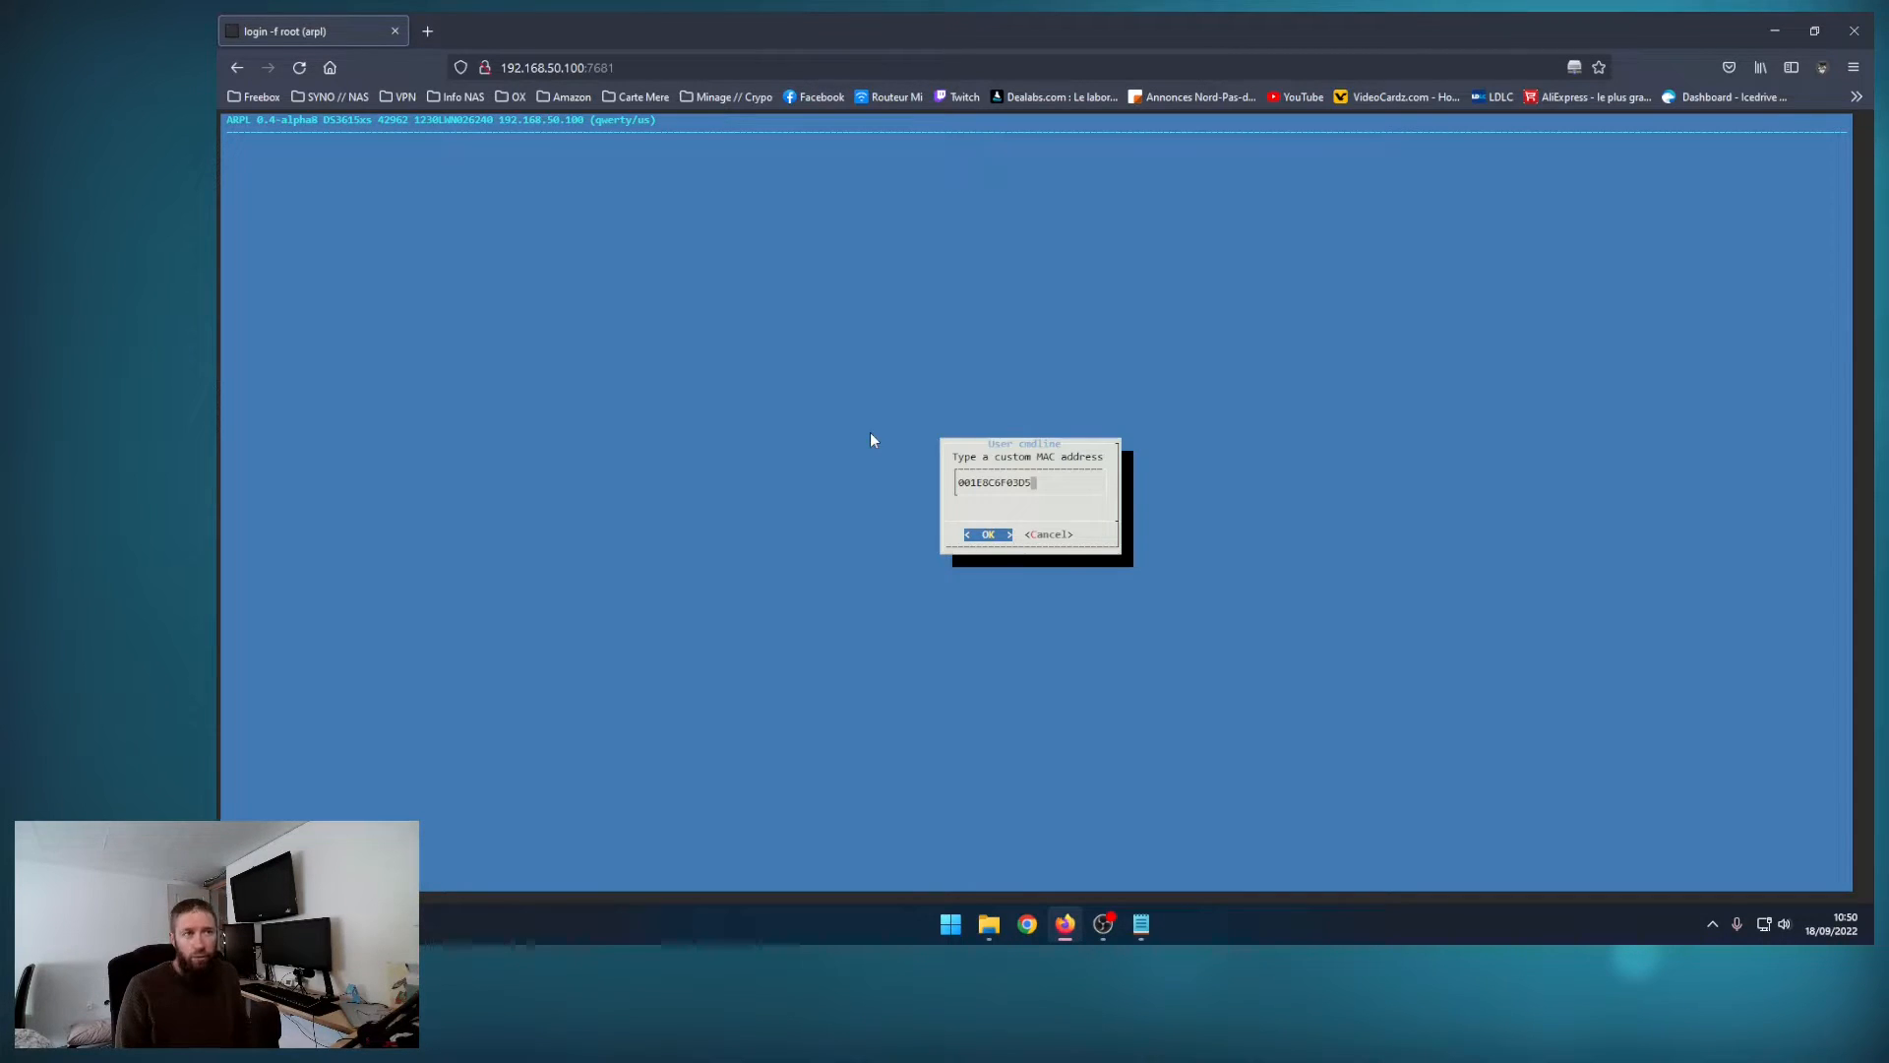
pyautogui.press('Return')
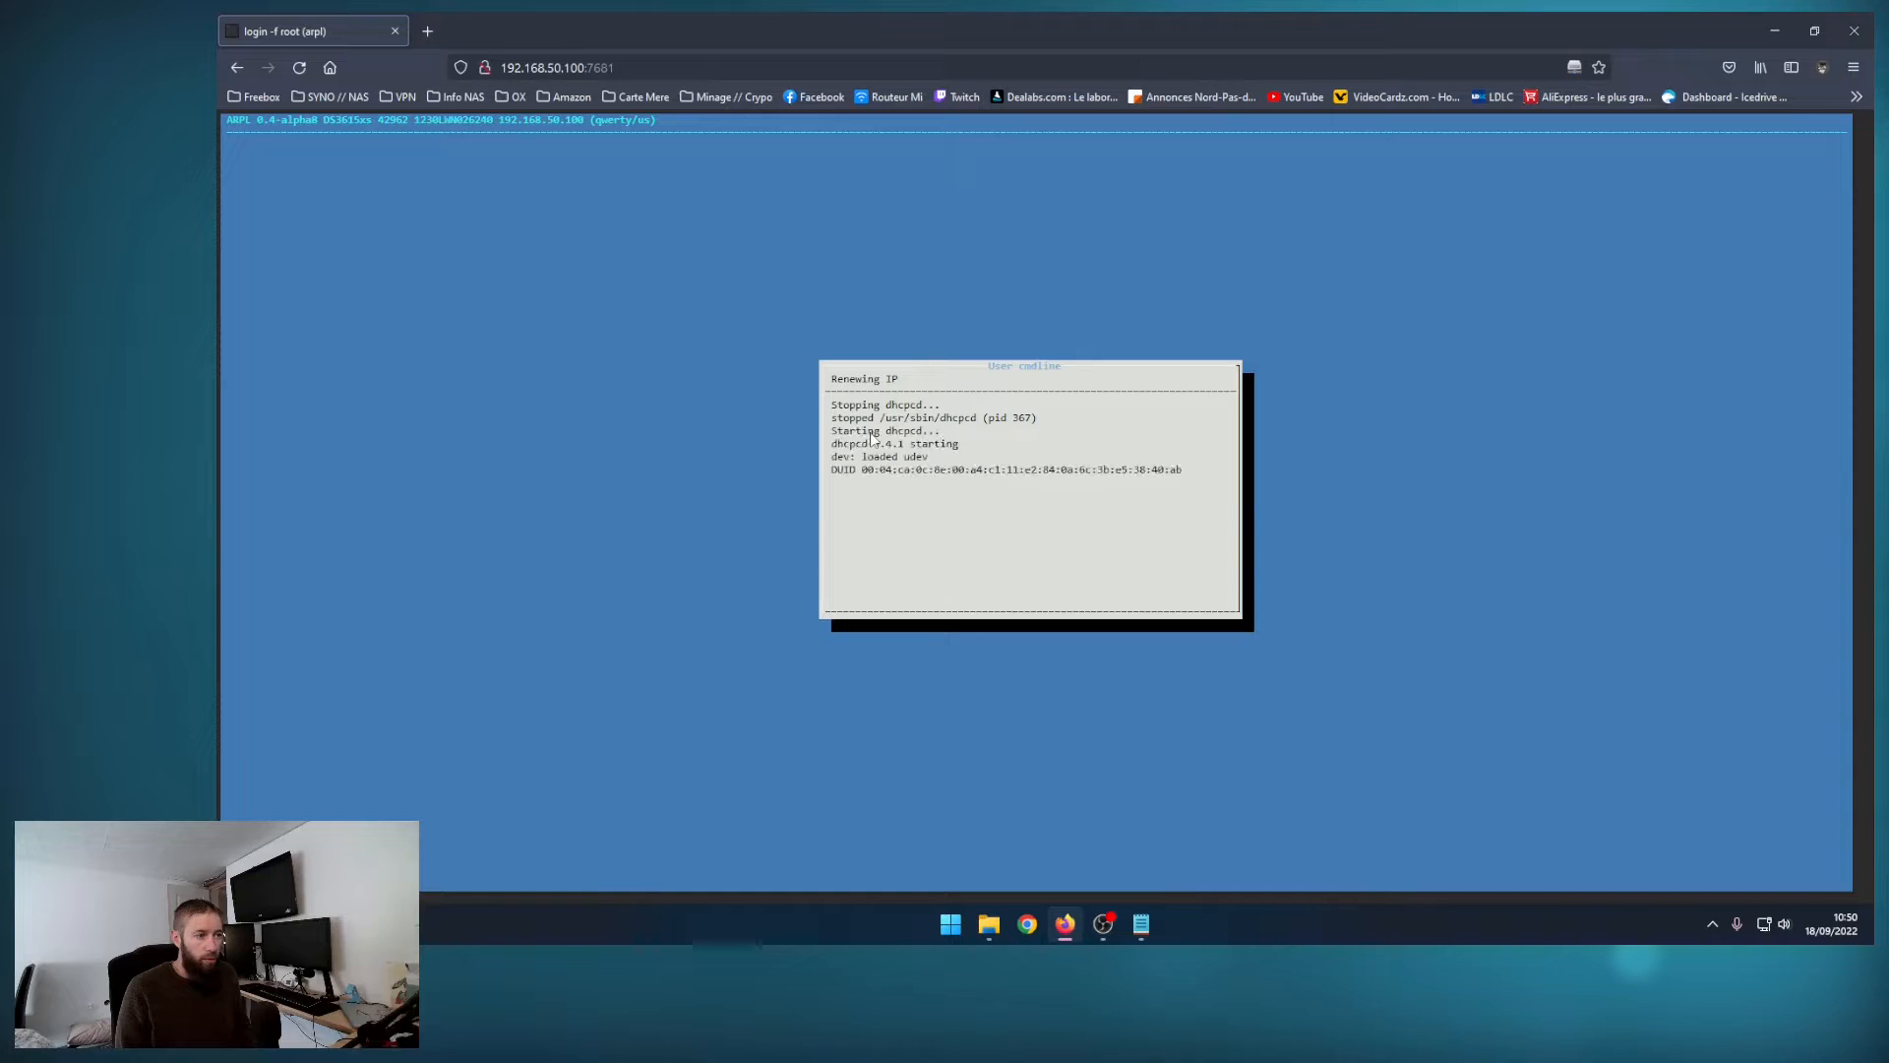
# Step: Show the SATA ports and connected drives from the cmdline settings and return to the loader's main options
pyautogui.press('Down')
pyautogui.press('Down')
pyautogui.press('Down')
pyautogui.press('Down')
pyautogui.press('Down')
pyautogui.press('Down')
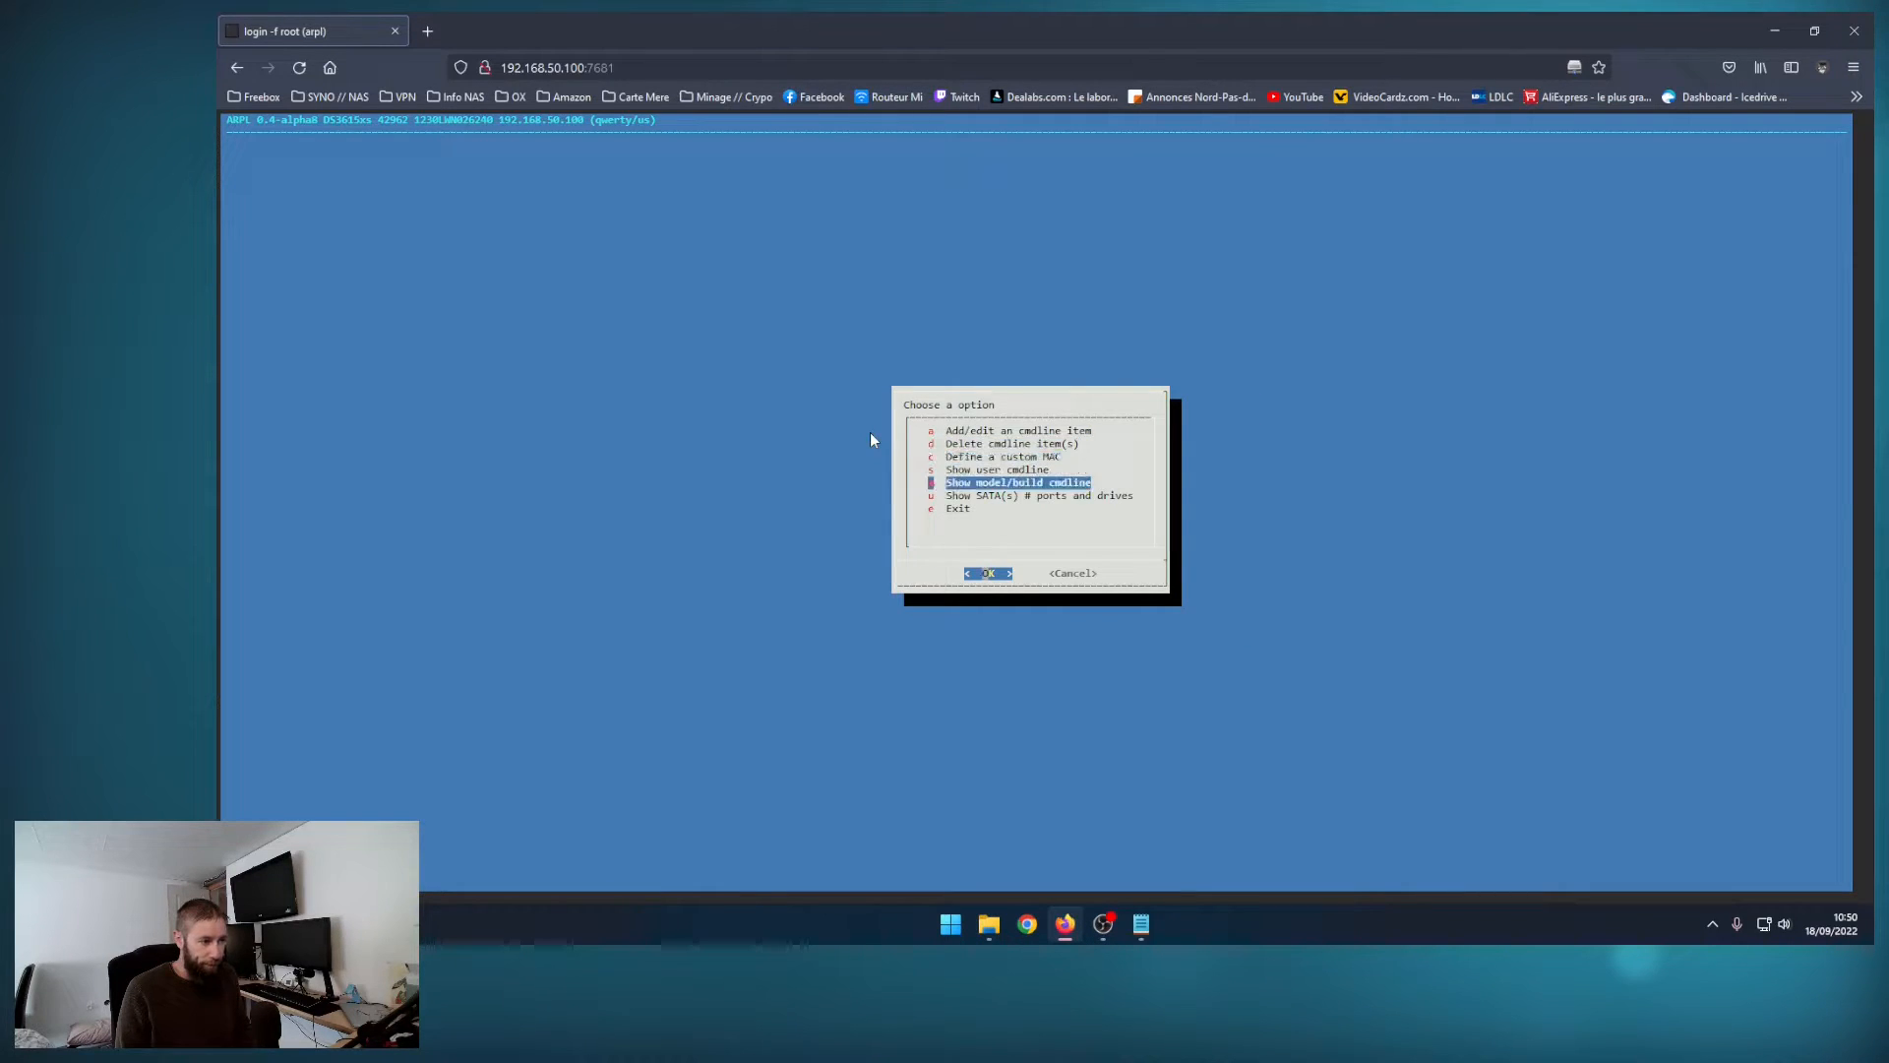
pyautogui.press('Up')
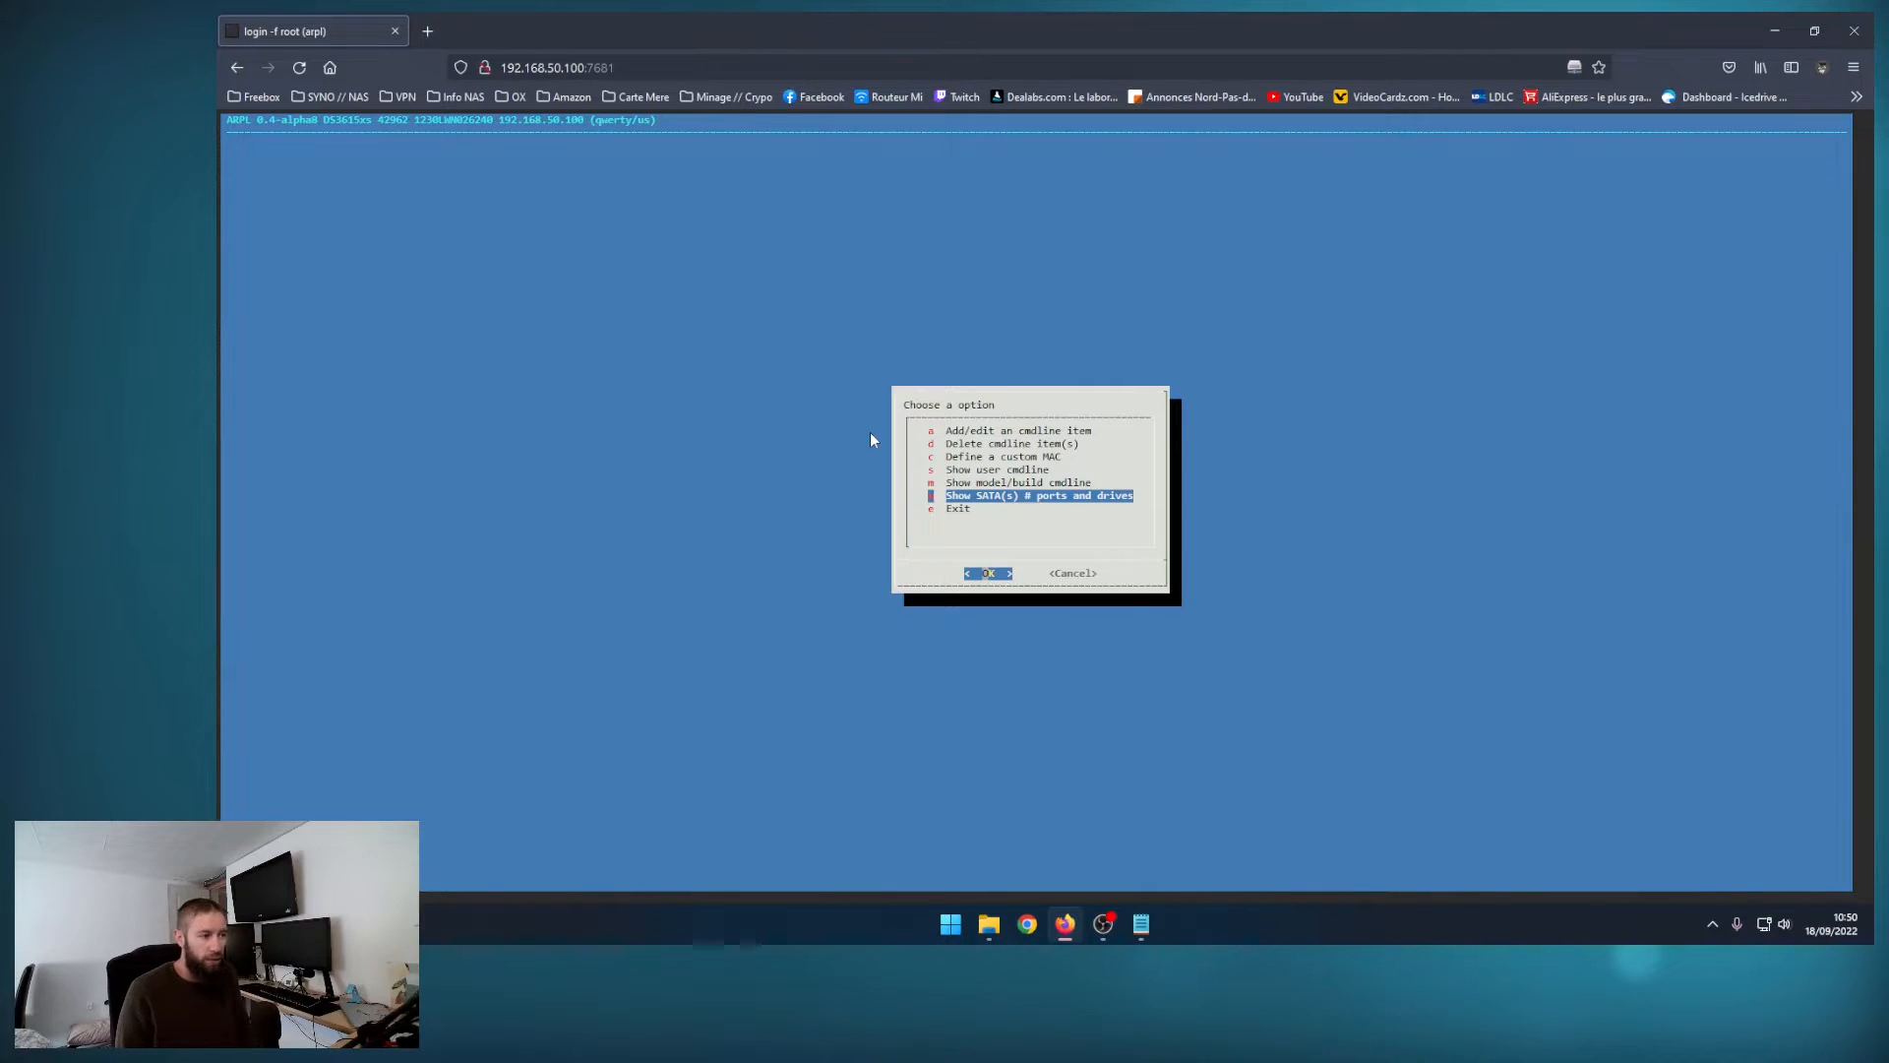
pyautogui.press('Return')
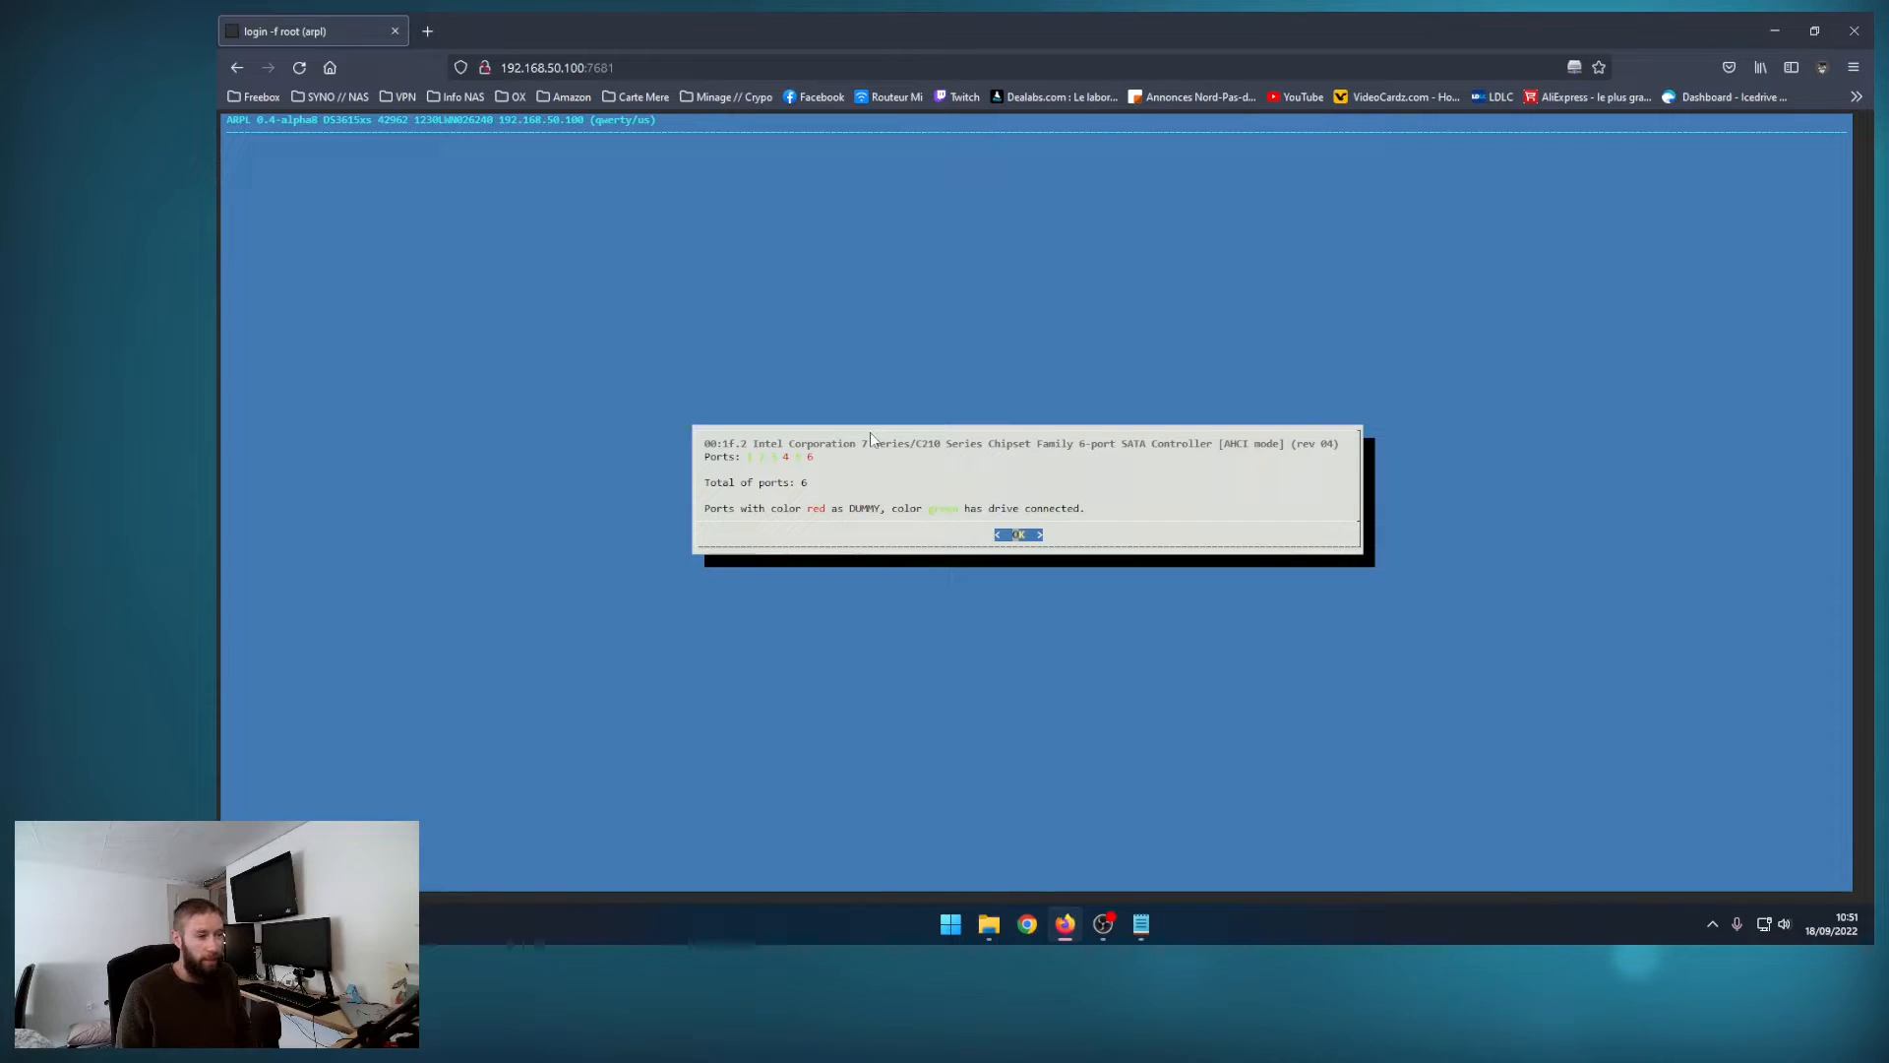
pyautogui.press('Return')
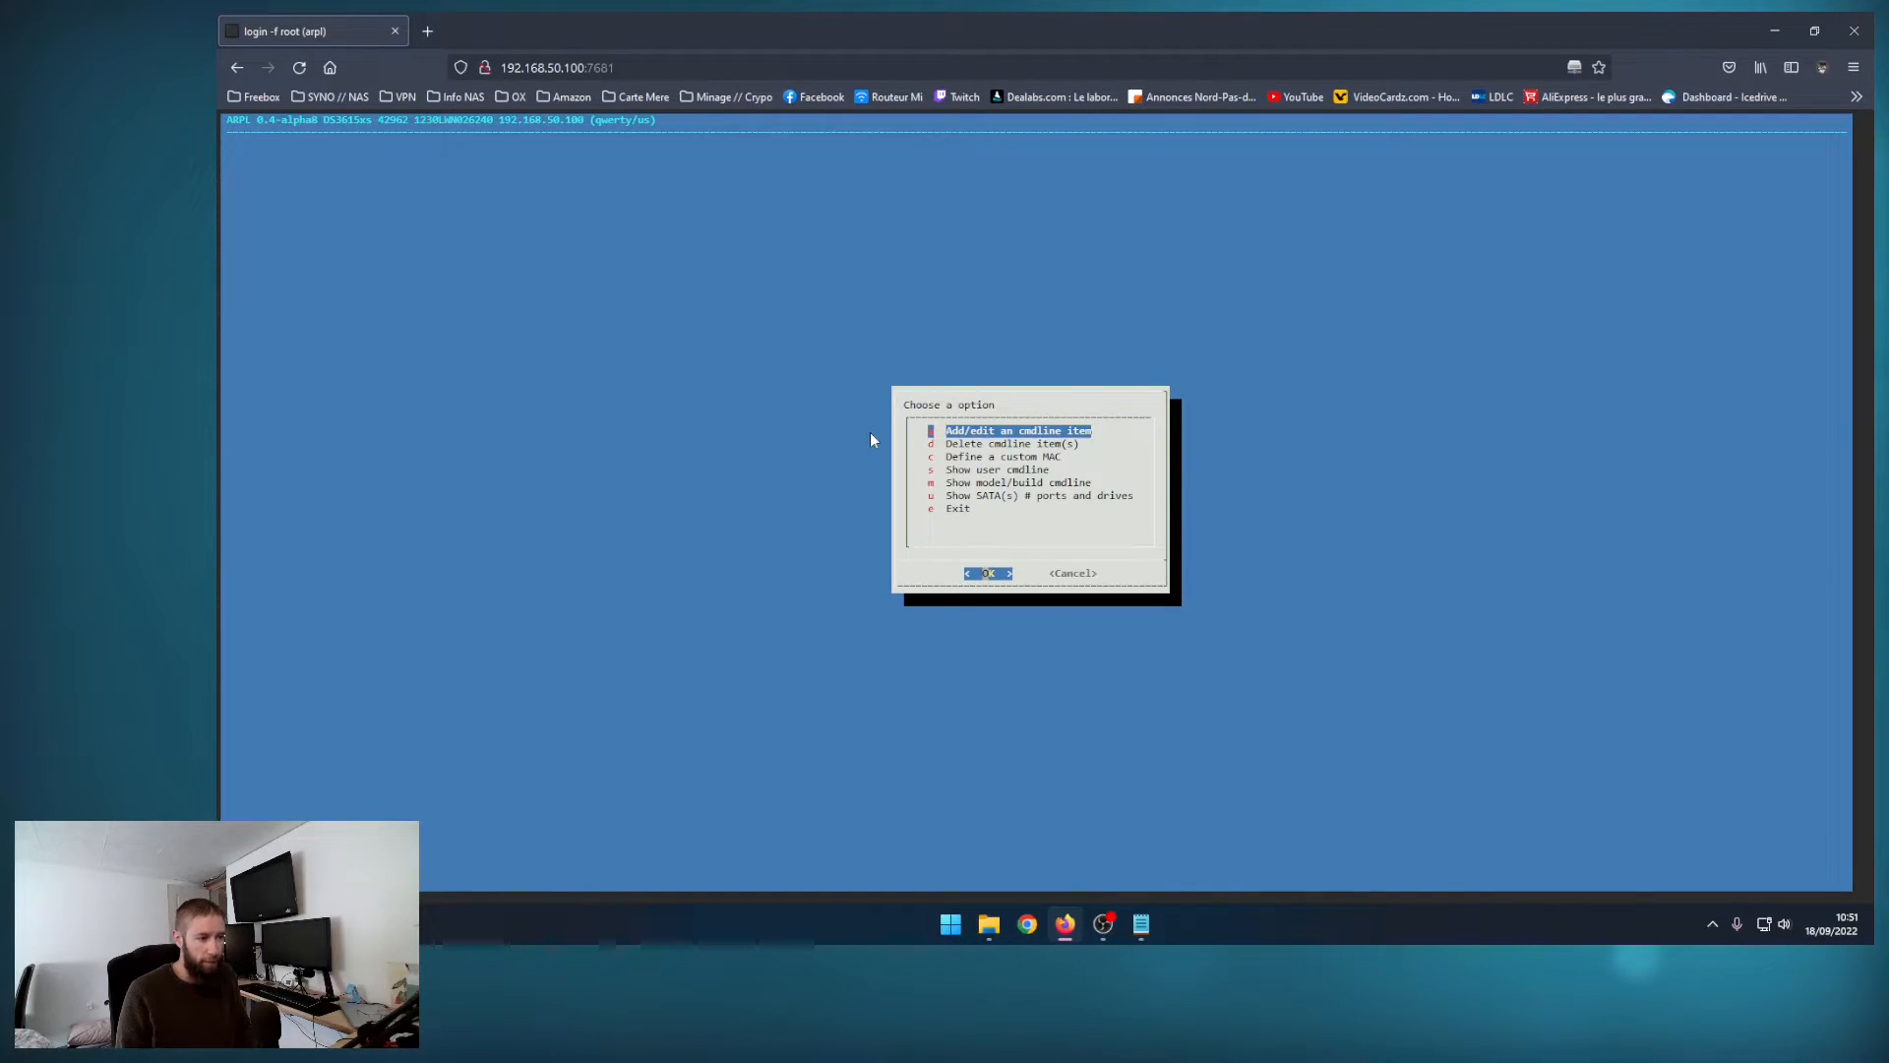
pyautogui.press('Down')
pyautogui.press('Down')
pyautogui.press('Down')
pyautogui.press('Down')
pyautogui.press('Down')
pyautogui.press('Down')
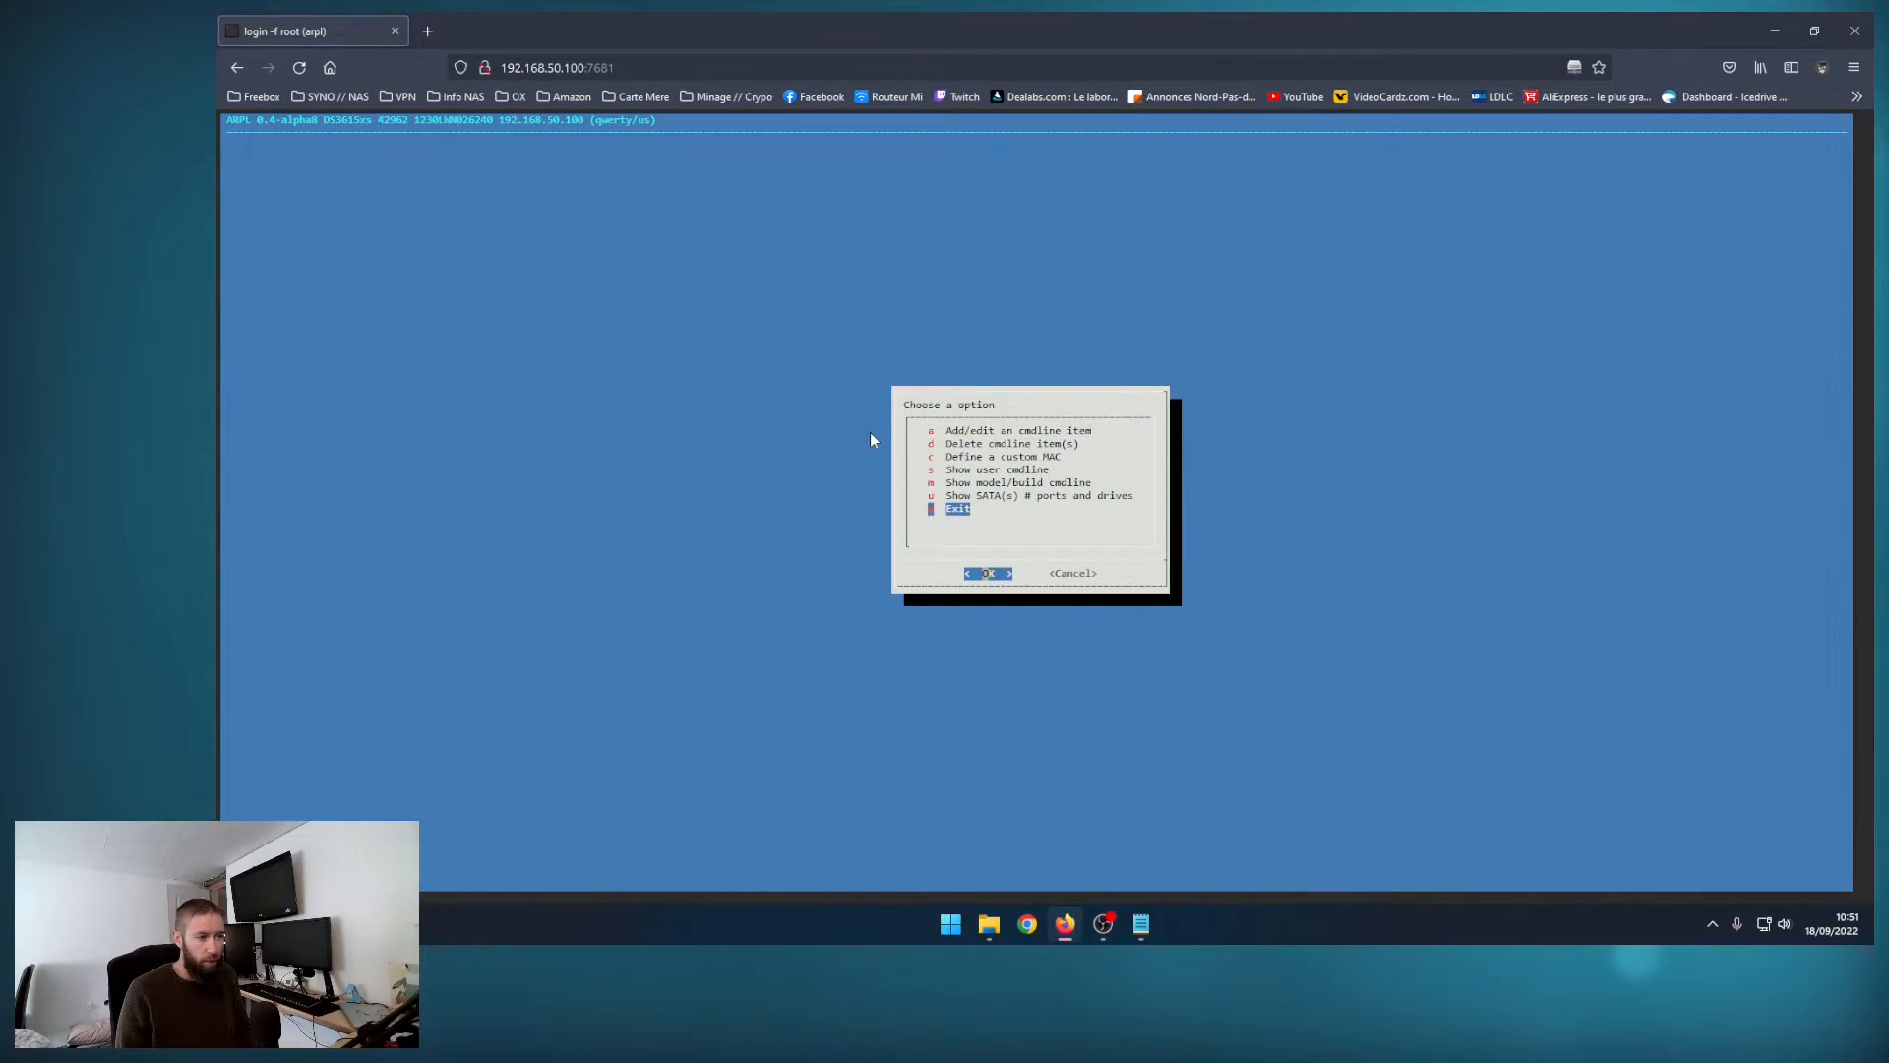
pyautogui.press('Return')
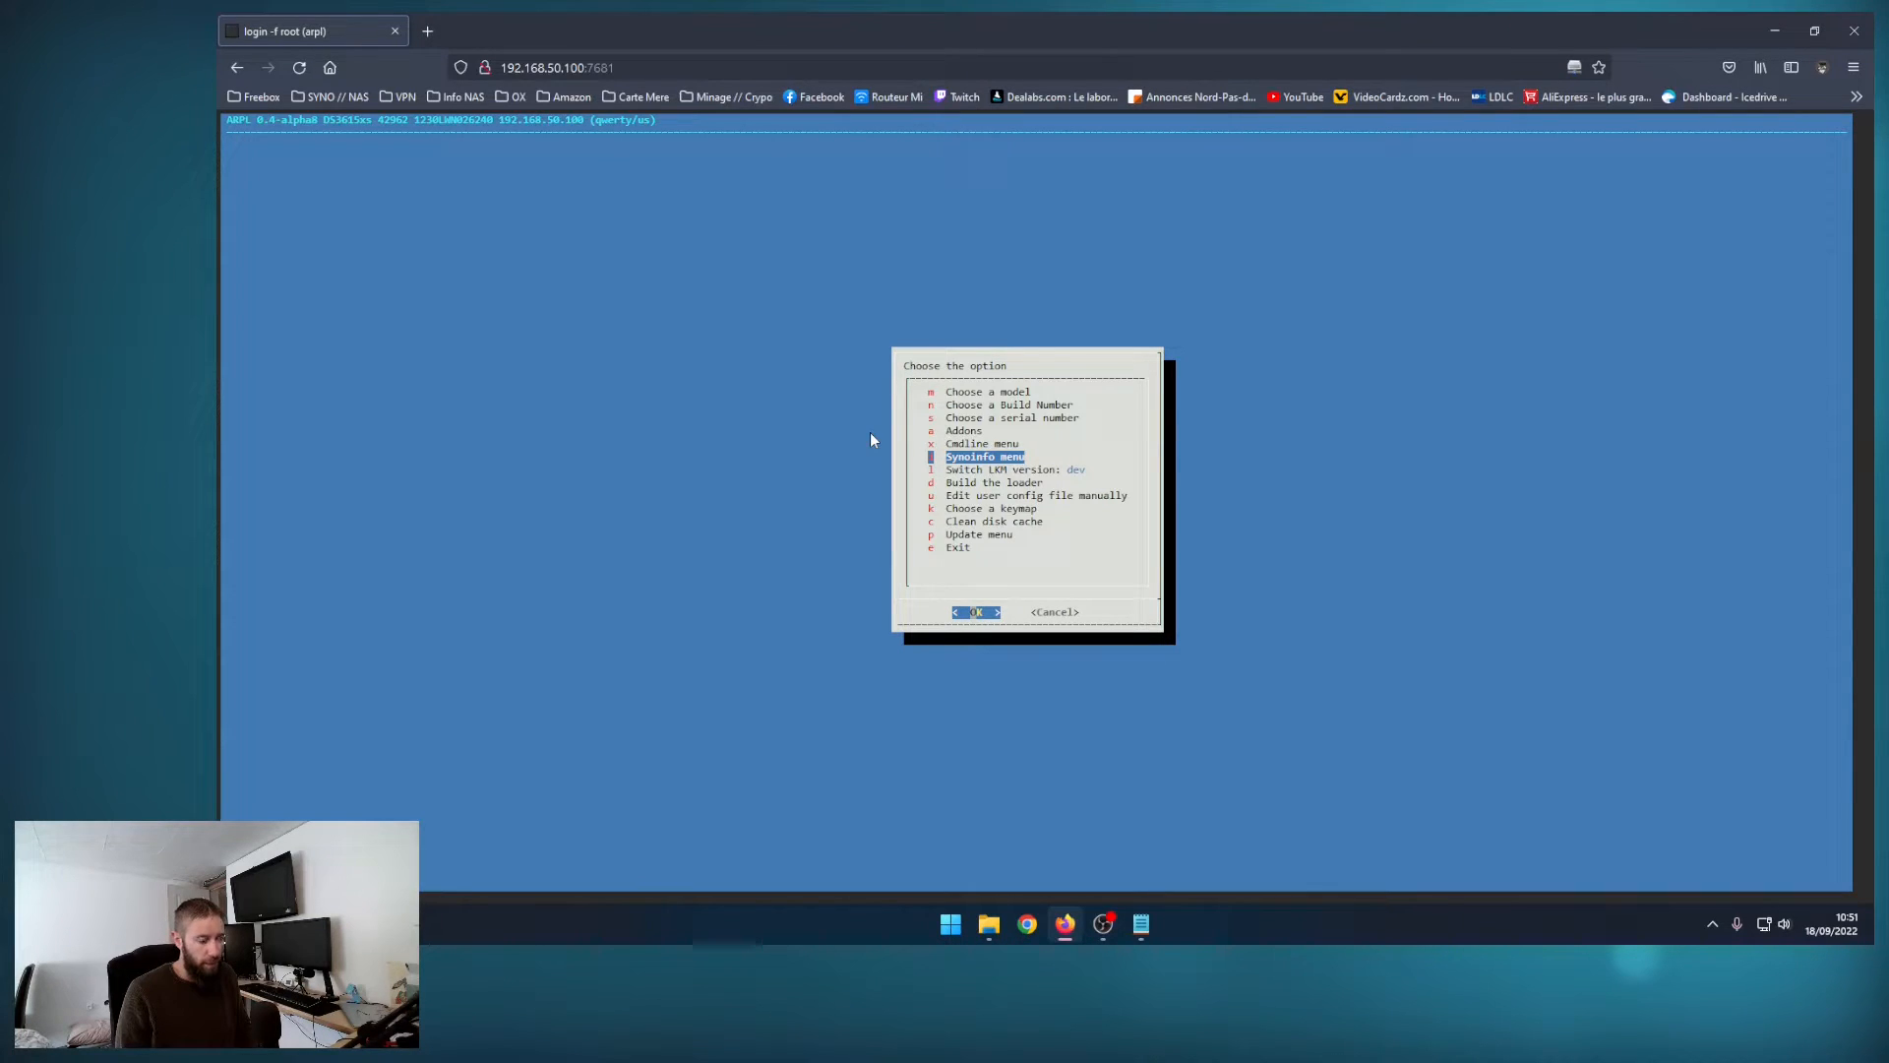
# Step: Show the loader's synoinfo entries and return to the main options
pyautogui.press('Return')
pyautogui.press('m')
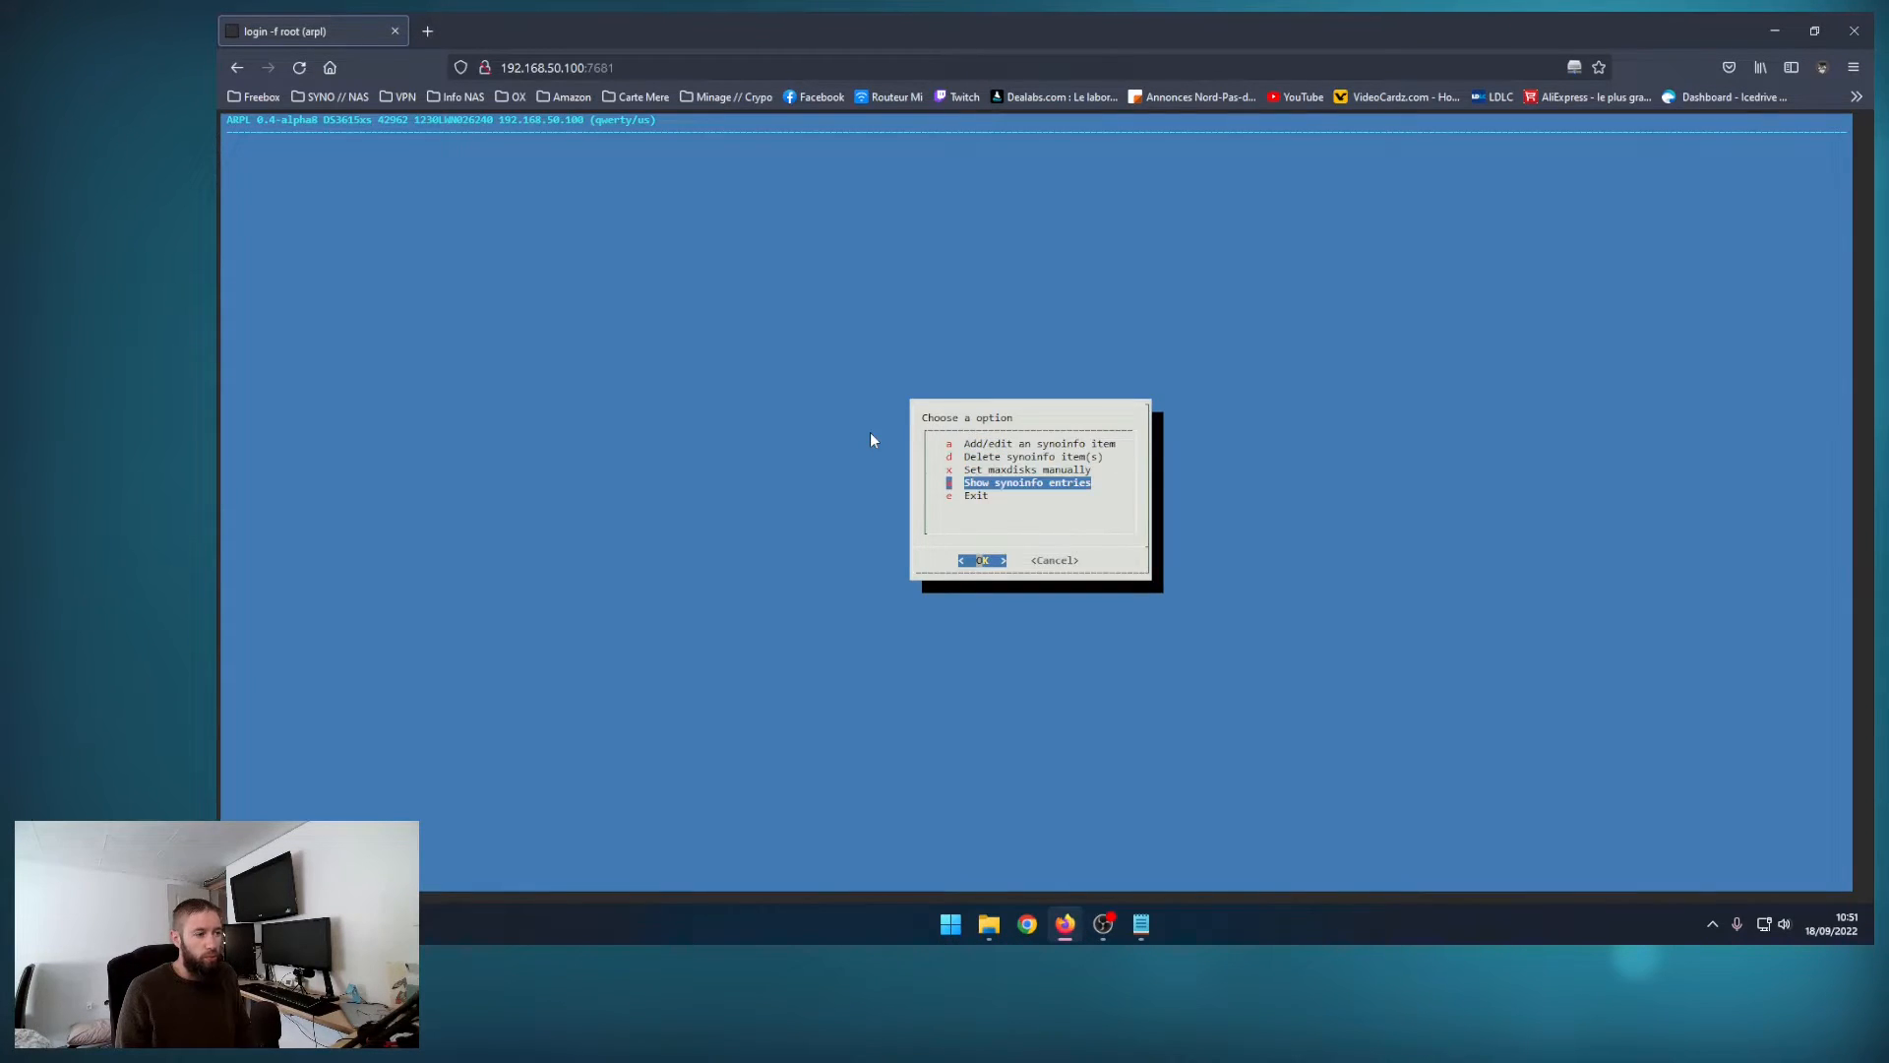
pyautogui.press('s')
pyautogui.press('Return')
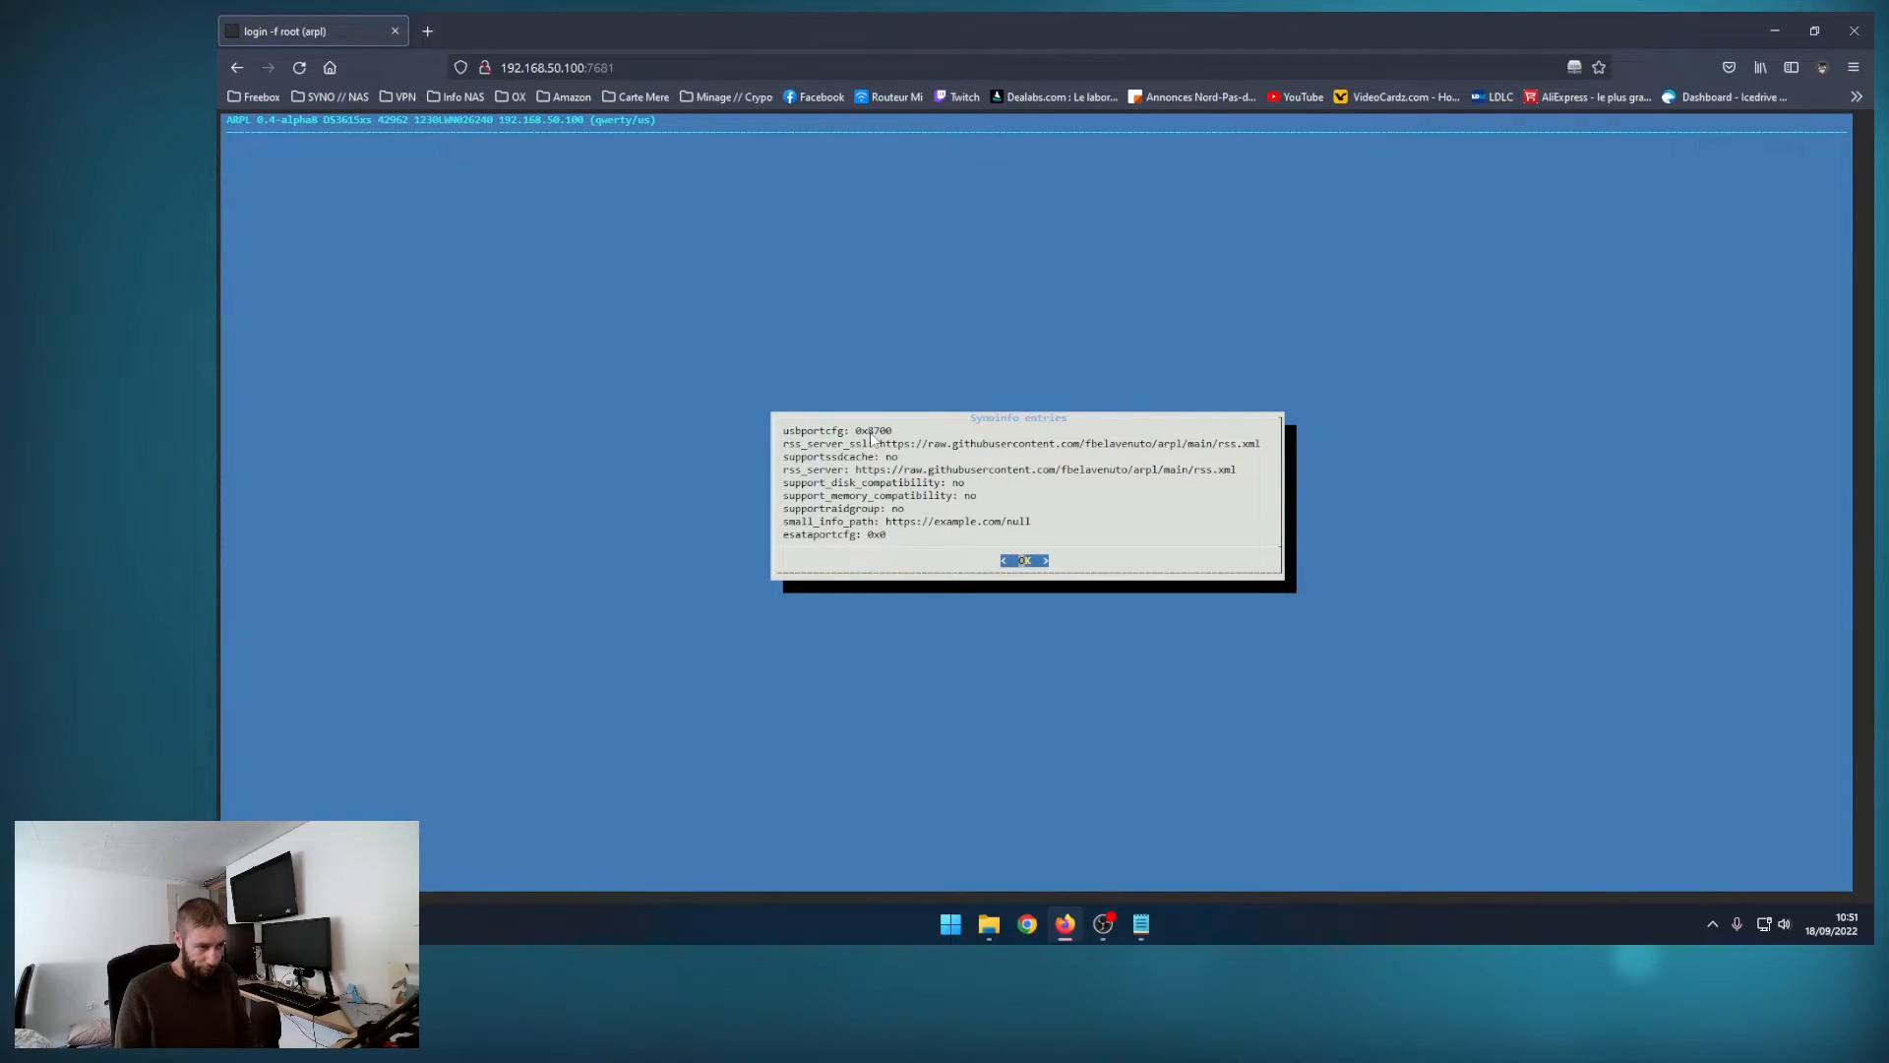
pyautogui.press('Return')
pyautogui.press('Down')
# Step: Build the loader with the configured settings and boot it
pyautogui.press('Down')
pyautogui.press('Down')
pyautogui.press('Down')
pyautogui.press('Return')
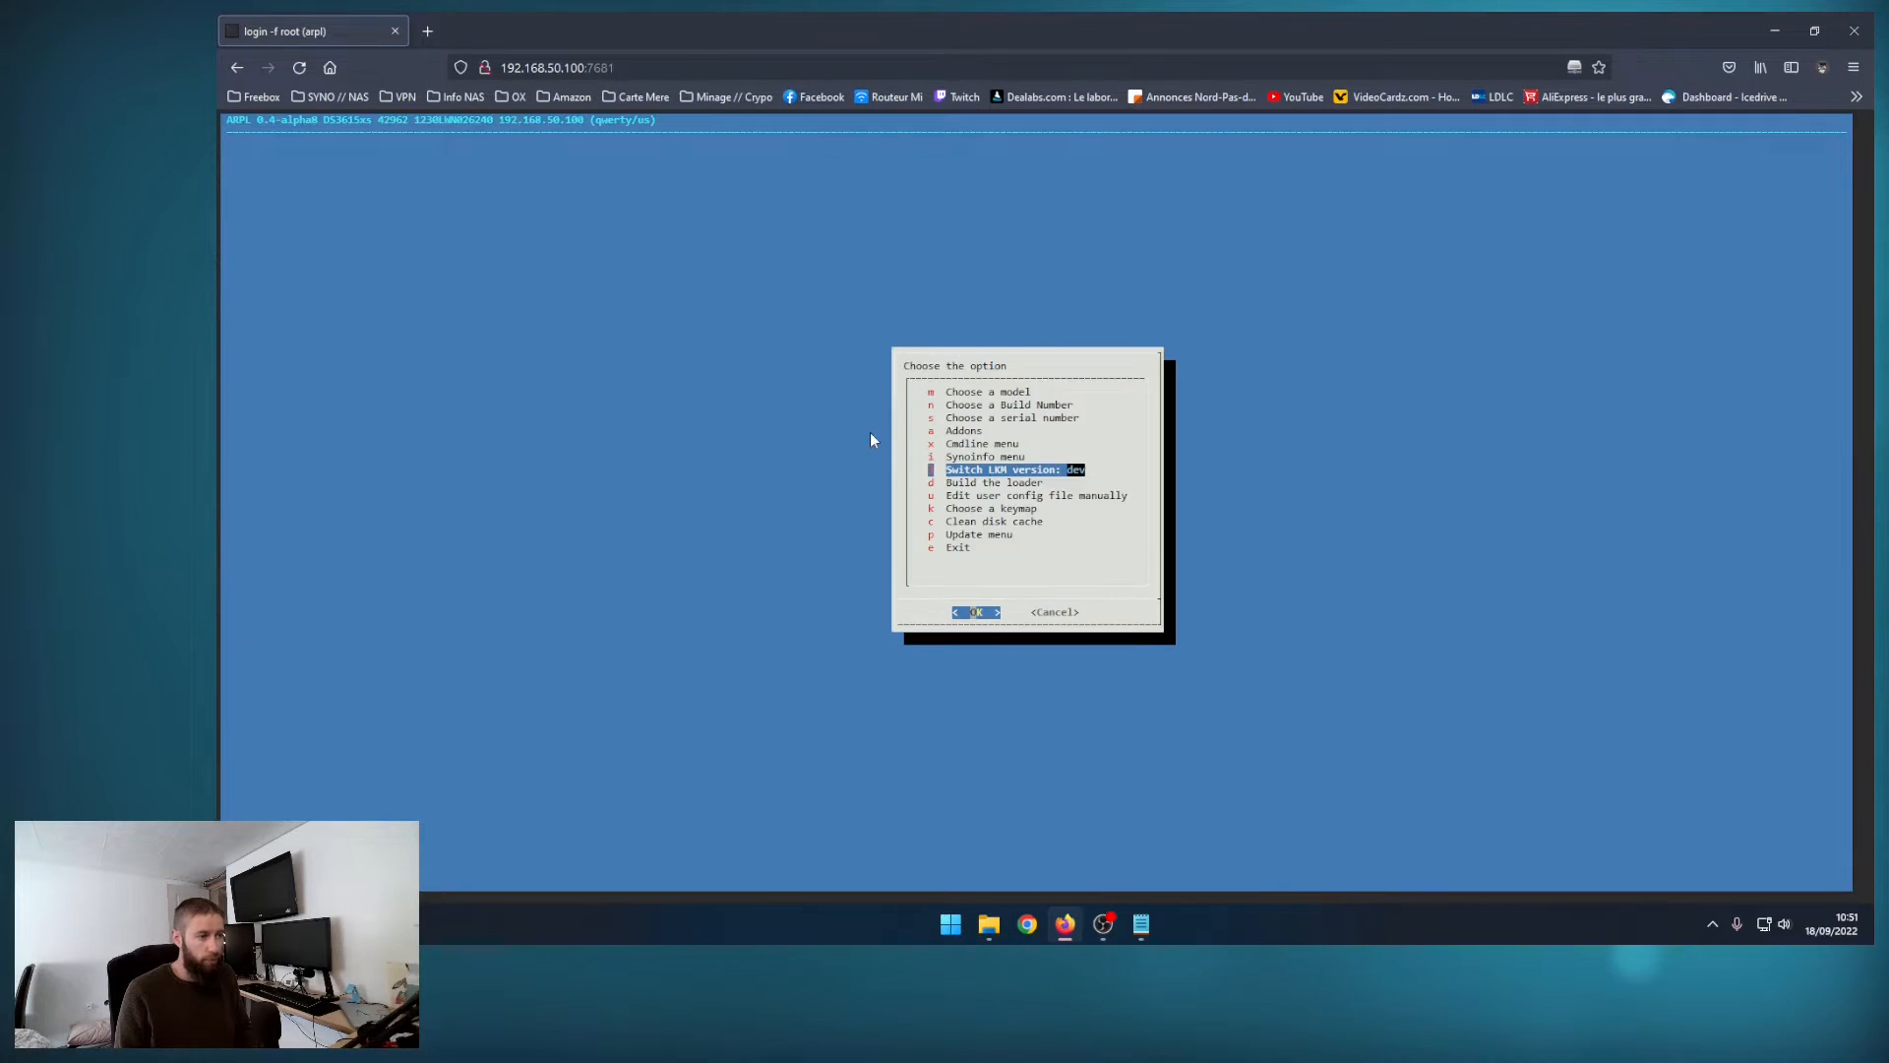
pyautogui.press('Down')
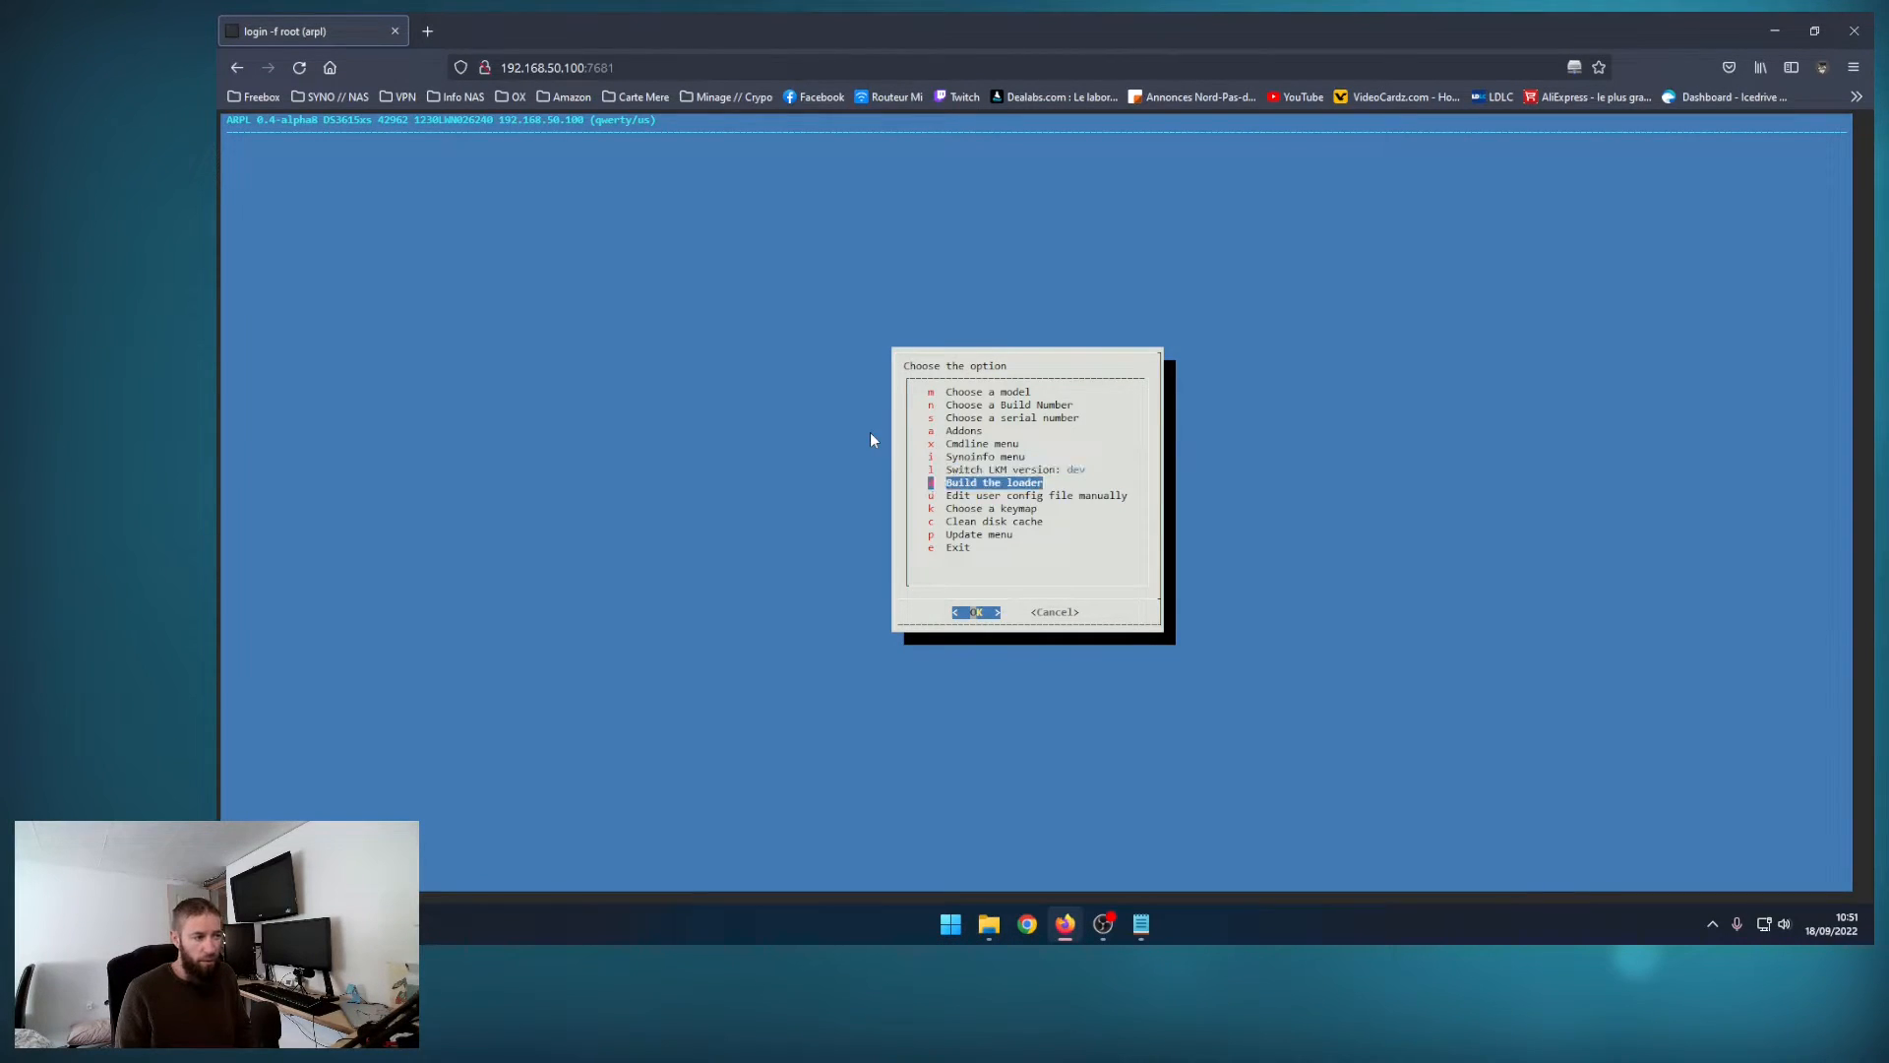
pyautogui.press('Return')
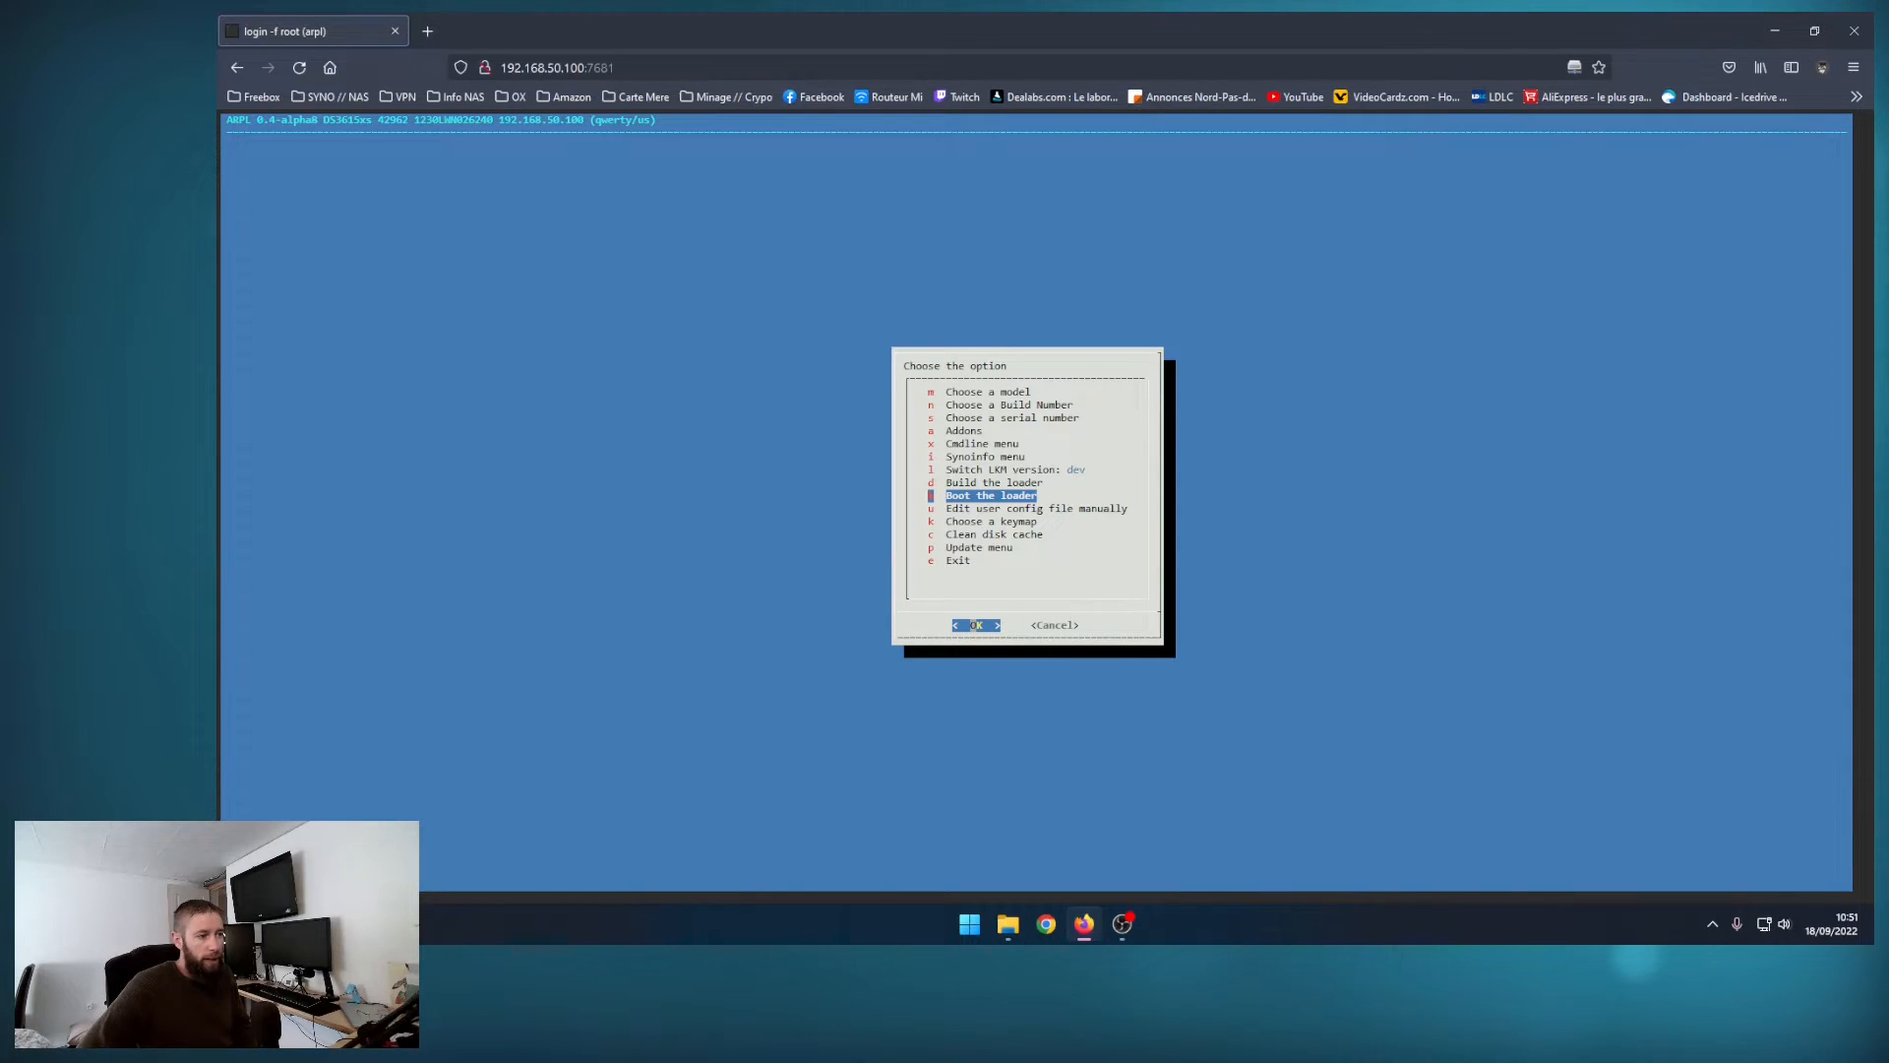
pyautogui.press('Return')
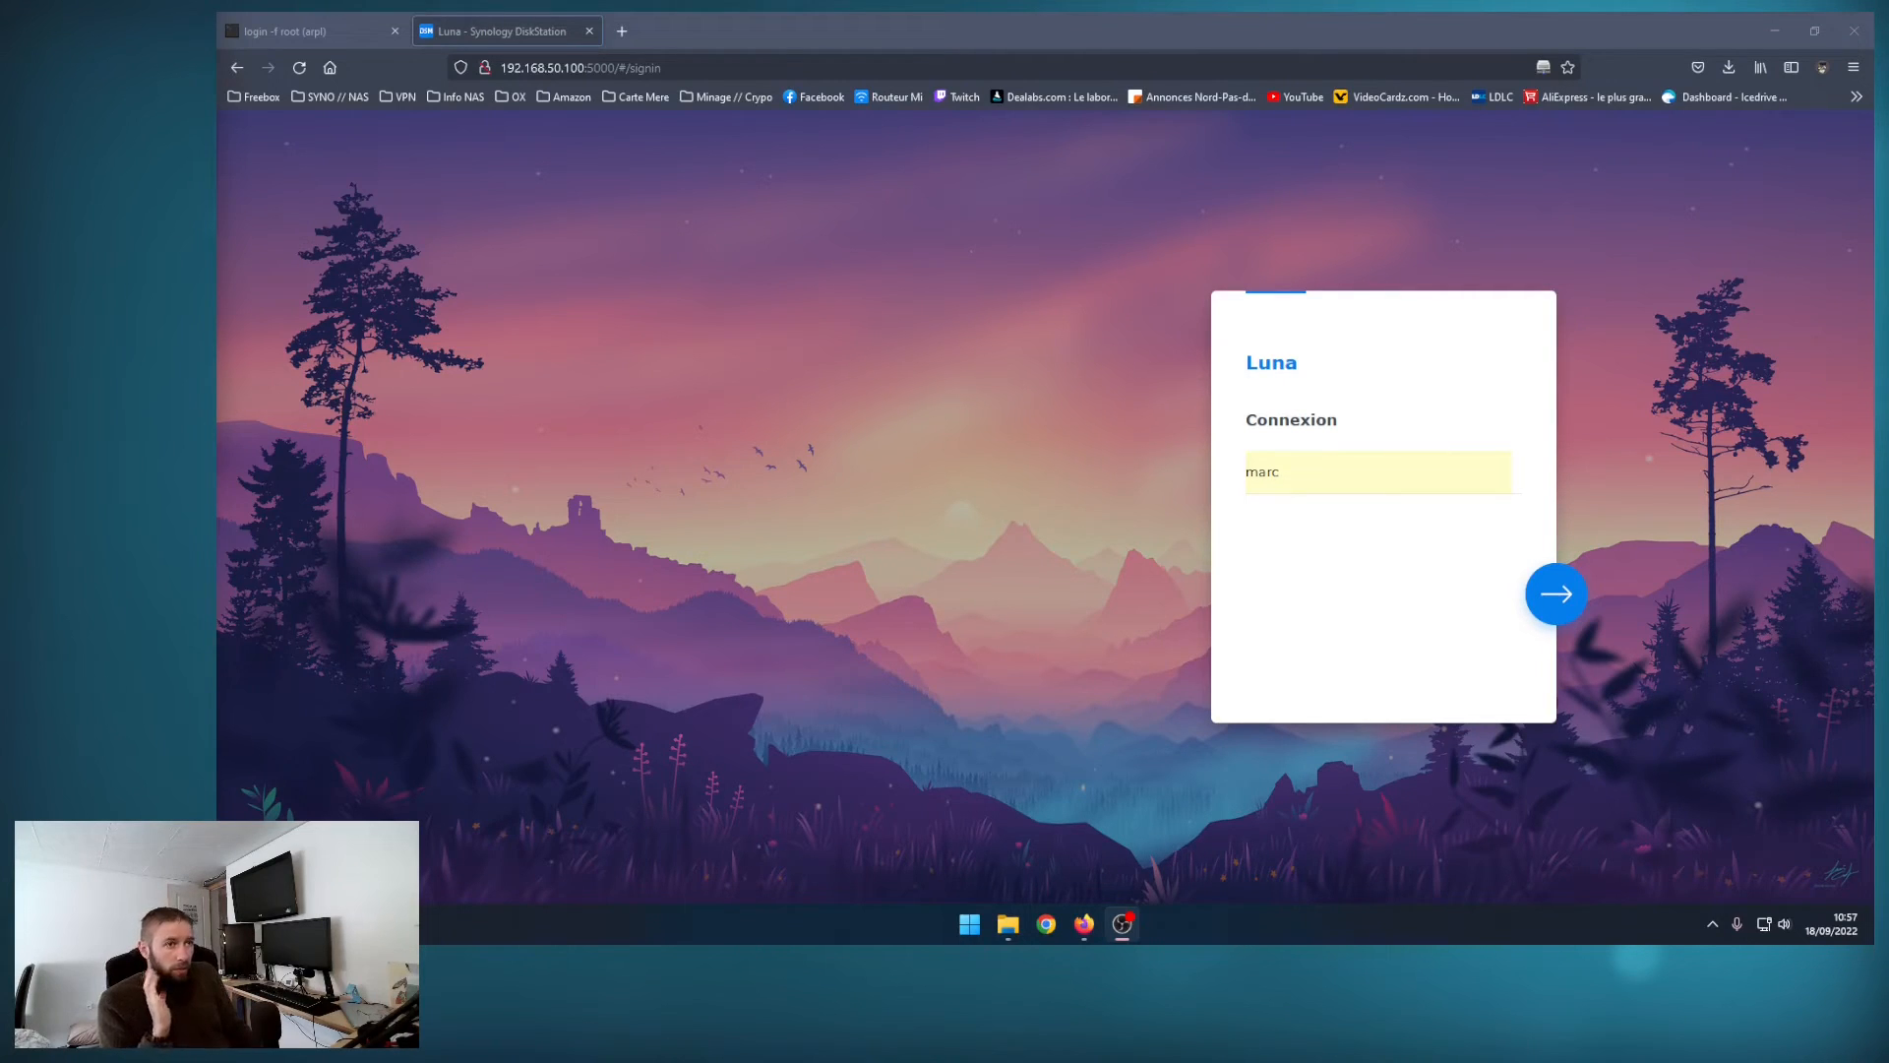
# Step: Sign in to the NAS's DSM page with the saved account credentials and decline device analytics
pyautogui.click(1548, 604)
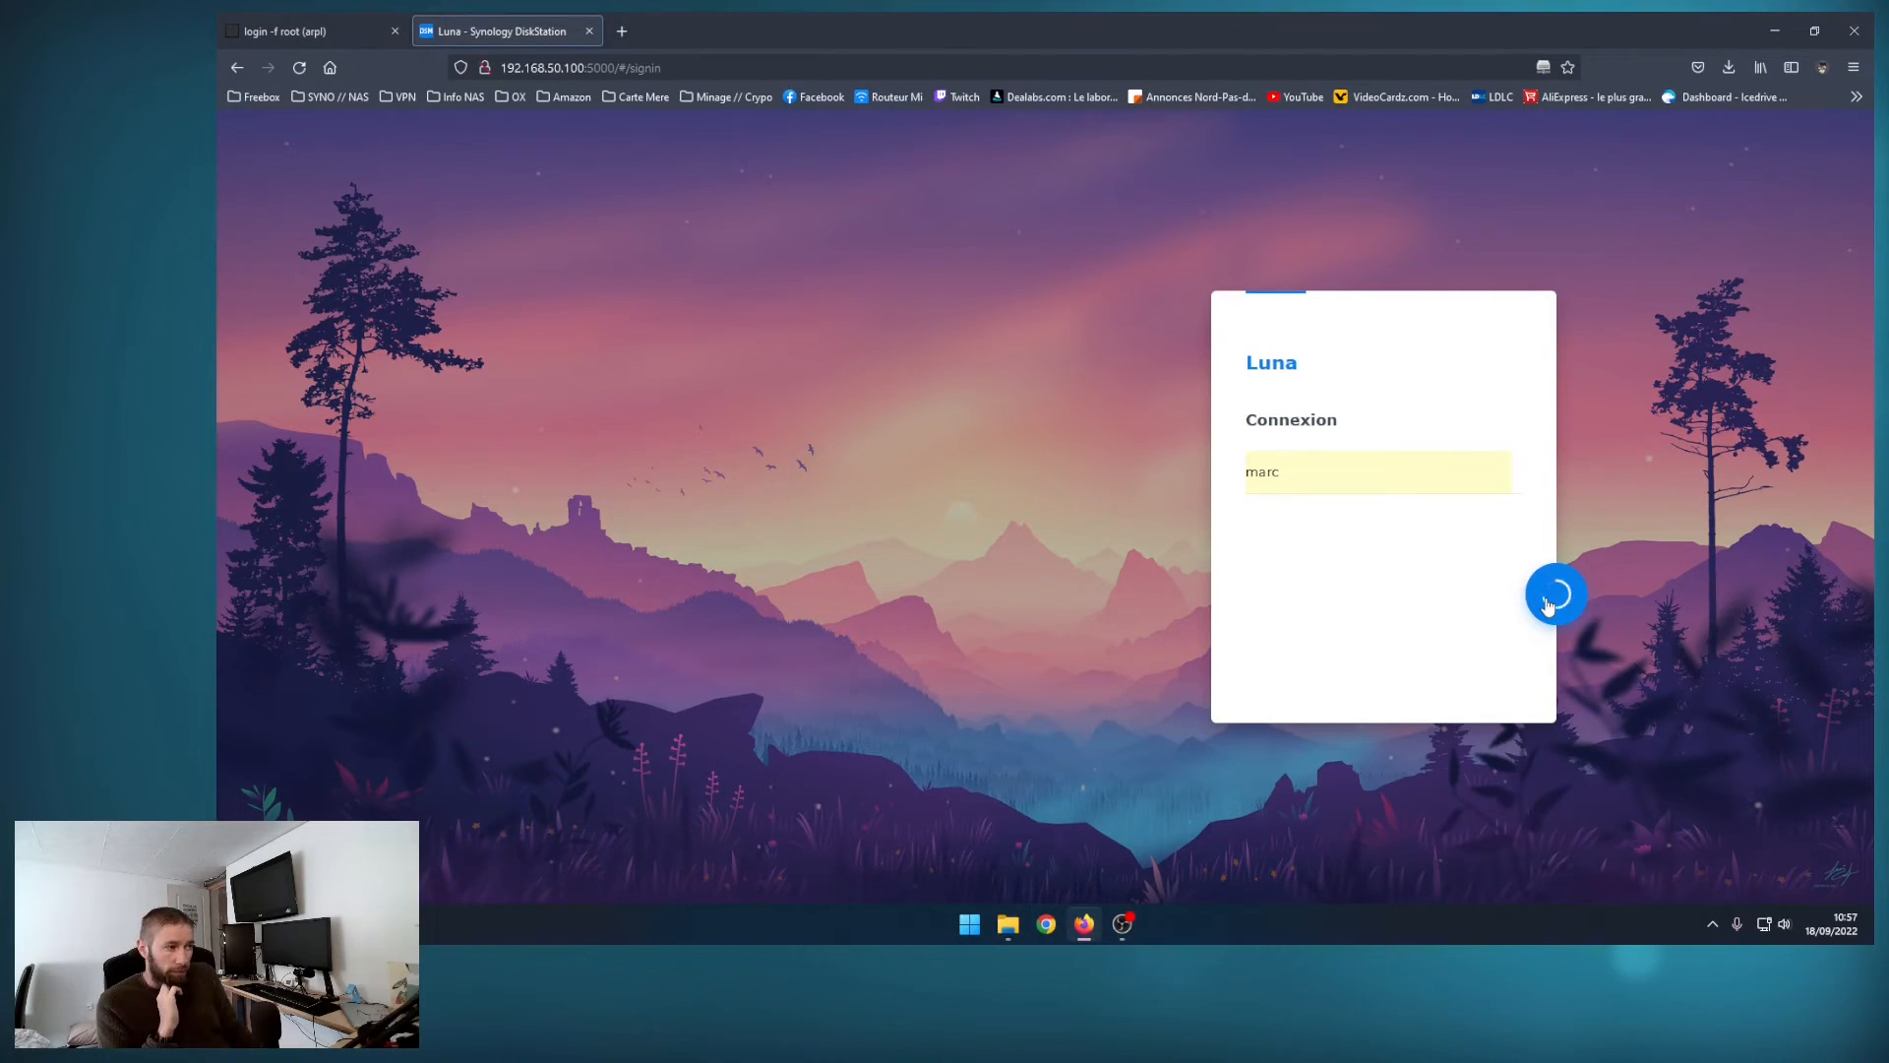
pyautogui.click(1551, 599)
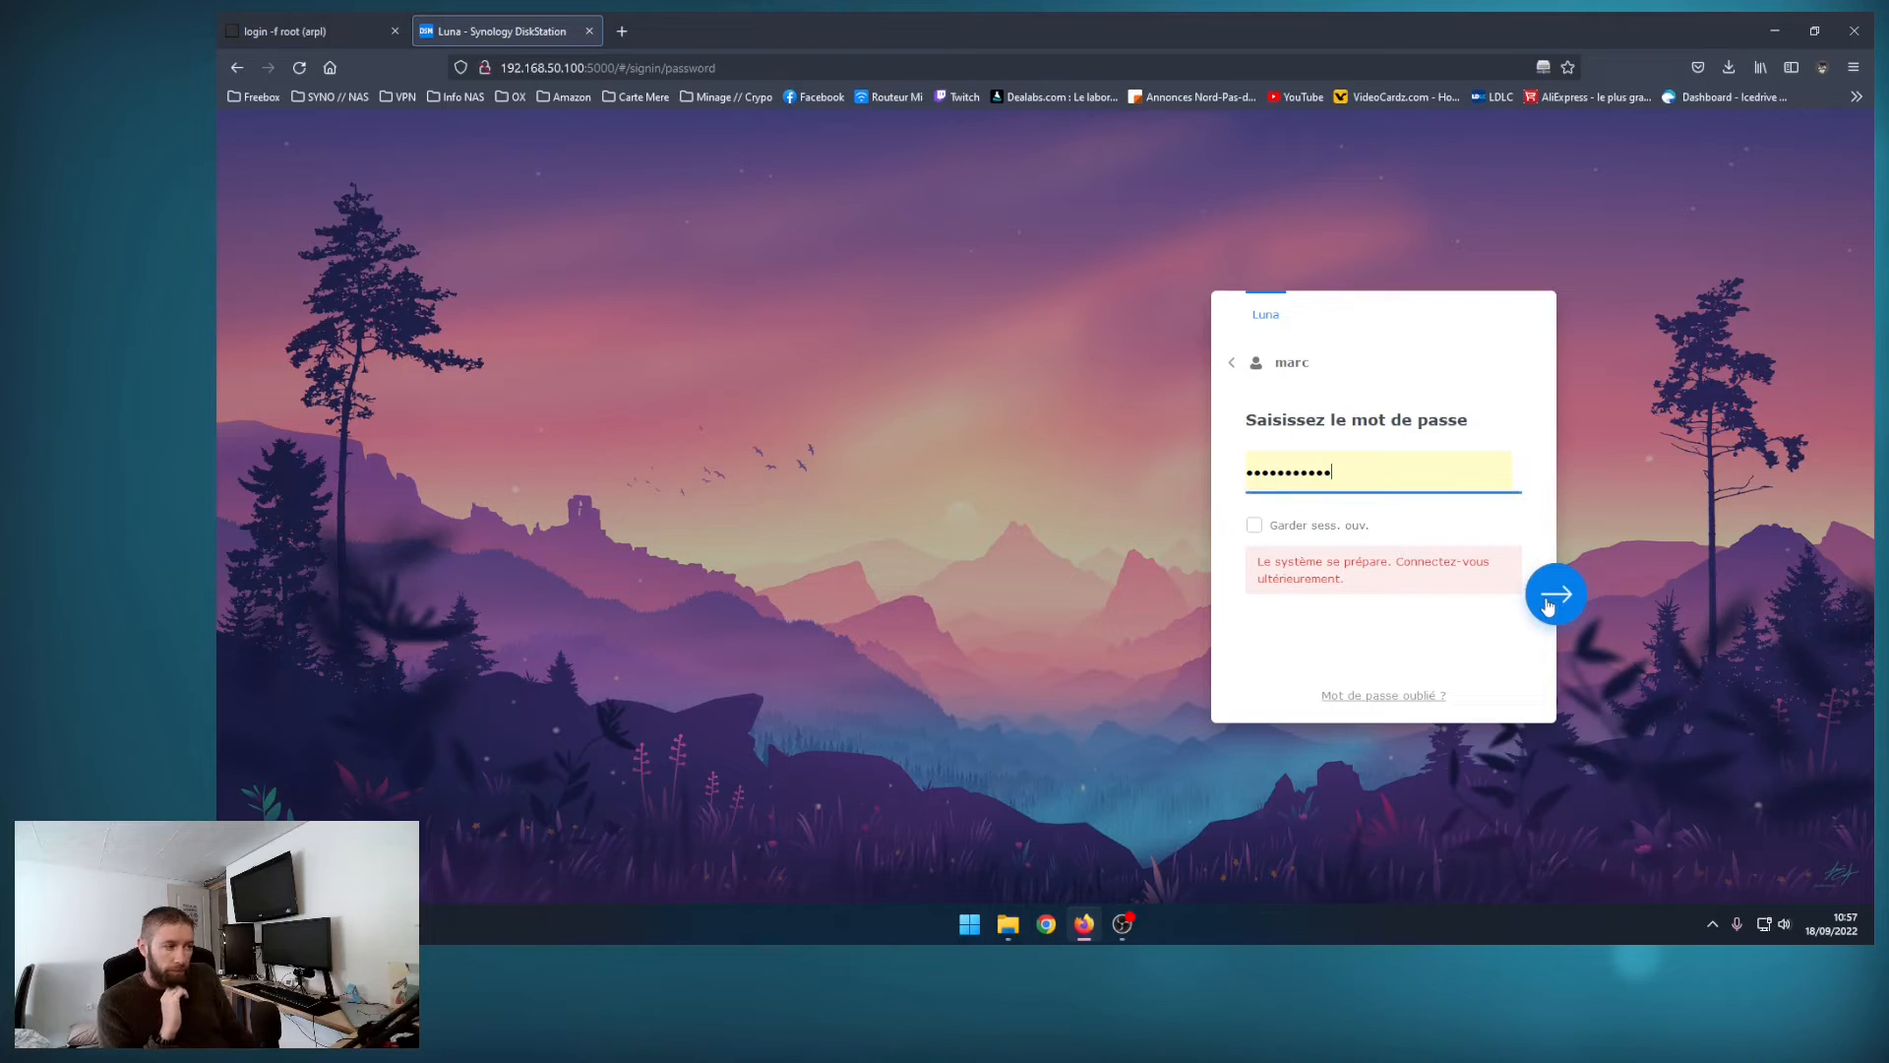
pyautogui.click(1364, 586)
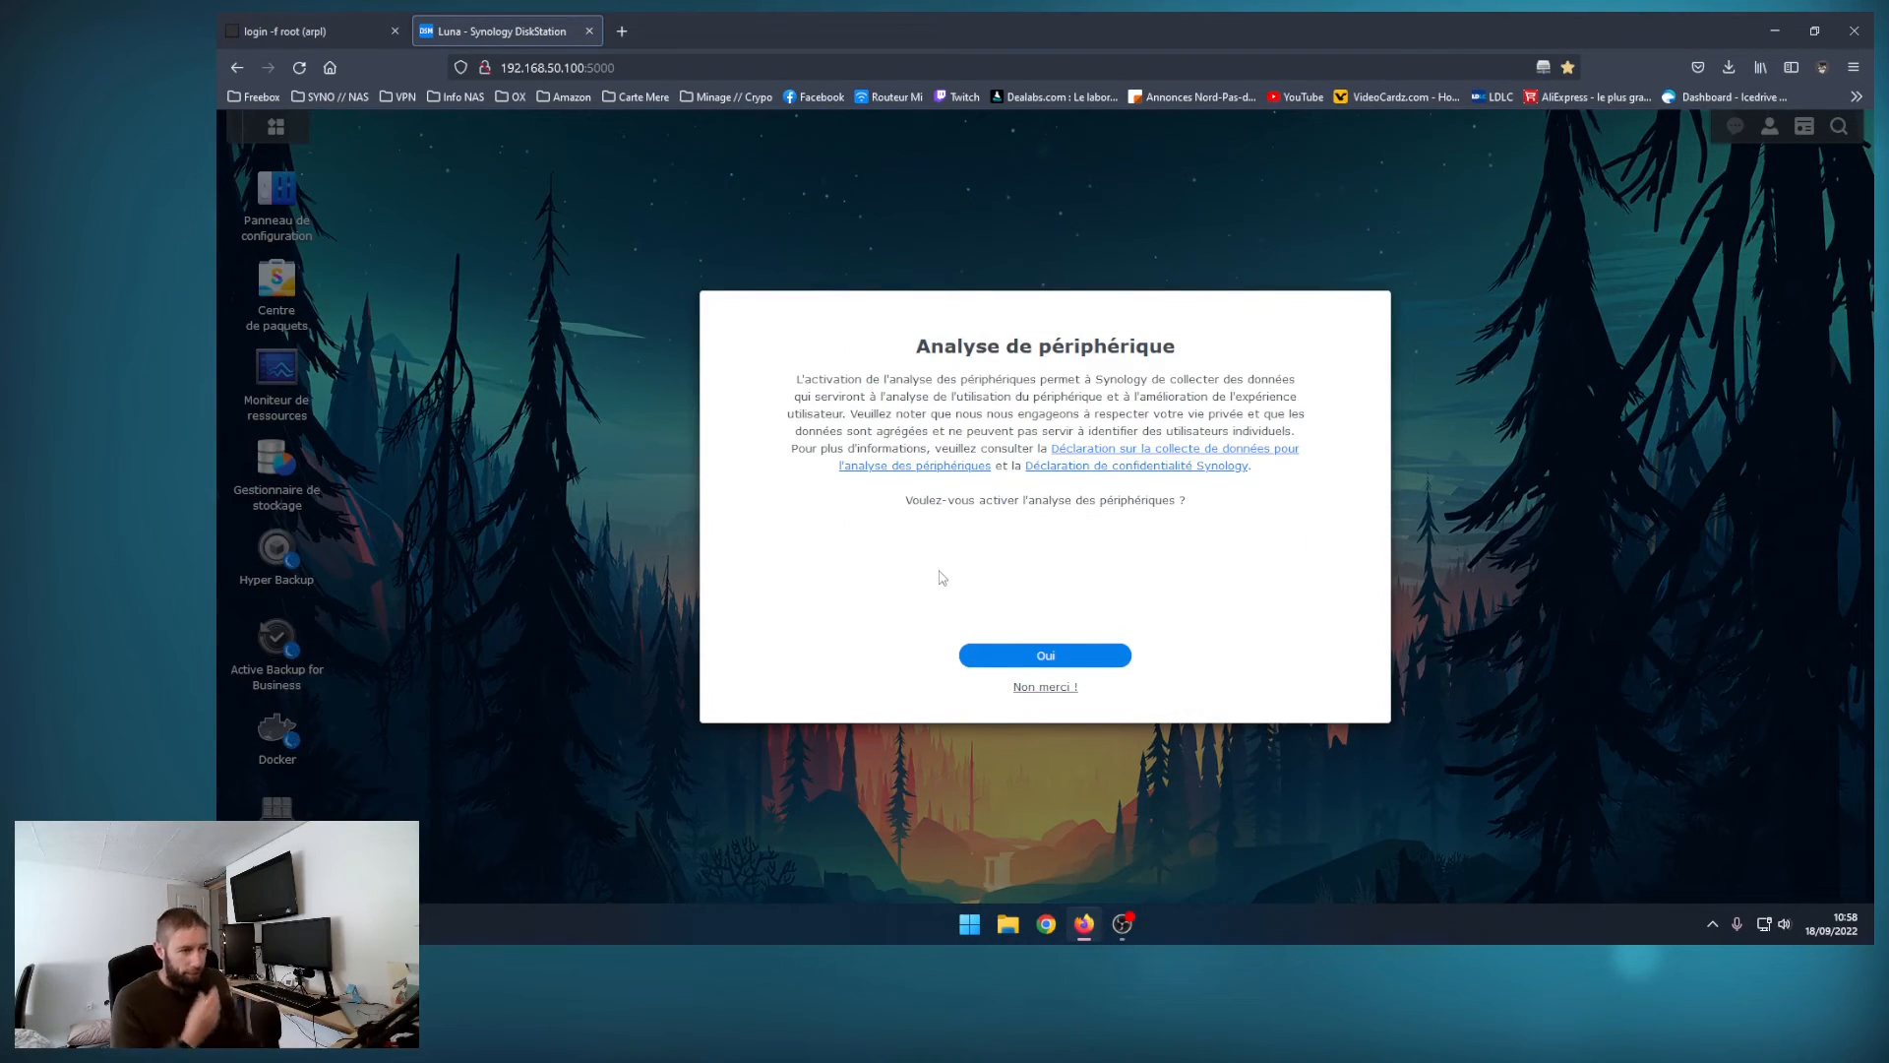
pyautogui.click(1054, 687)
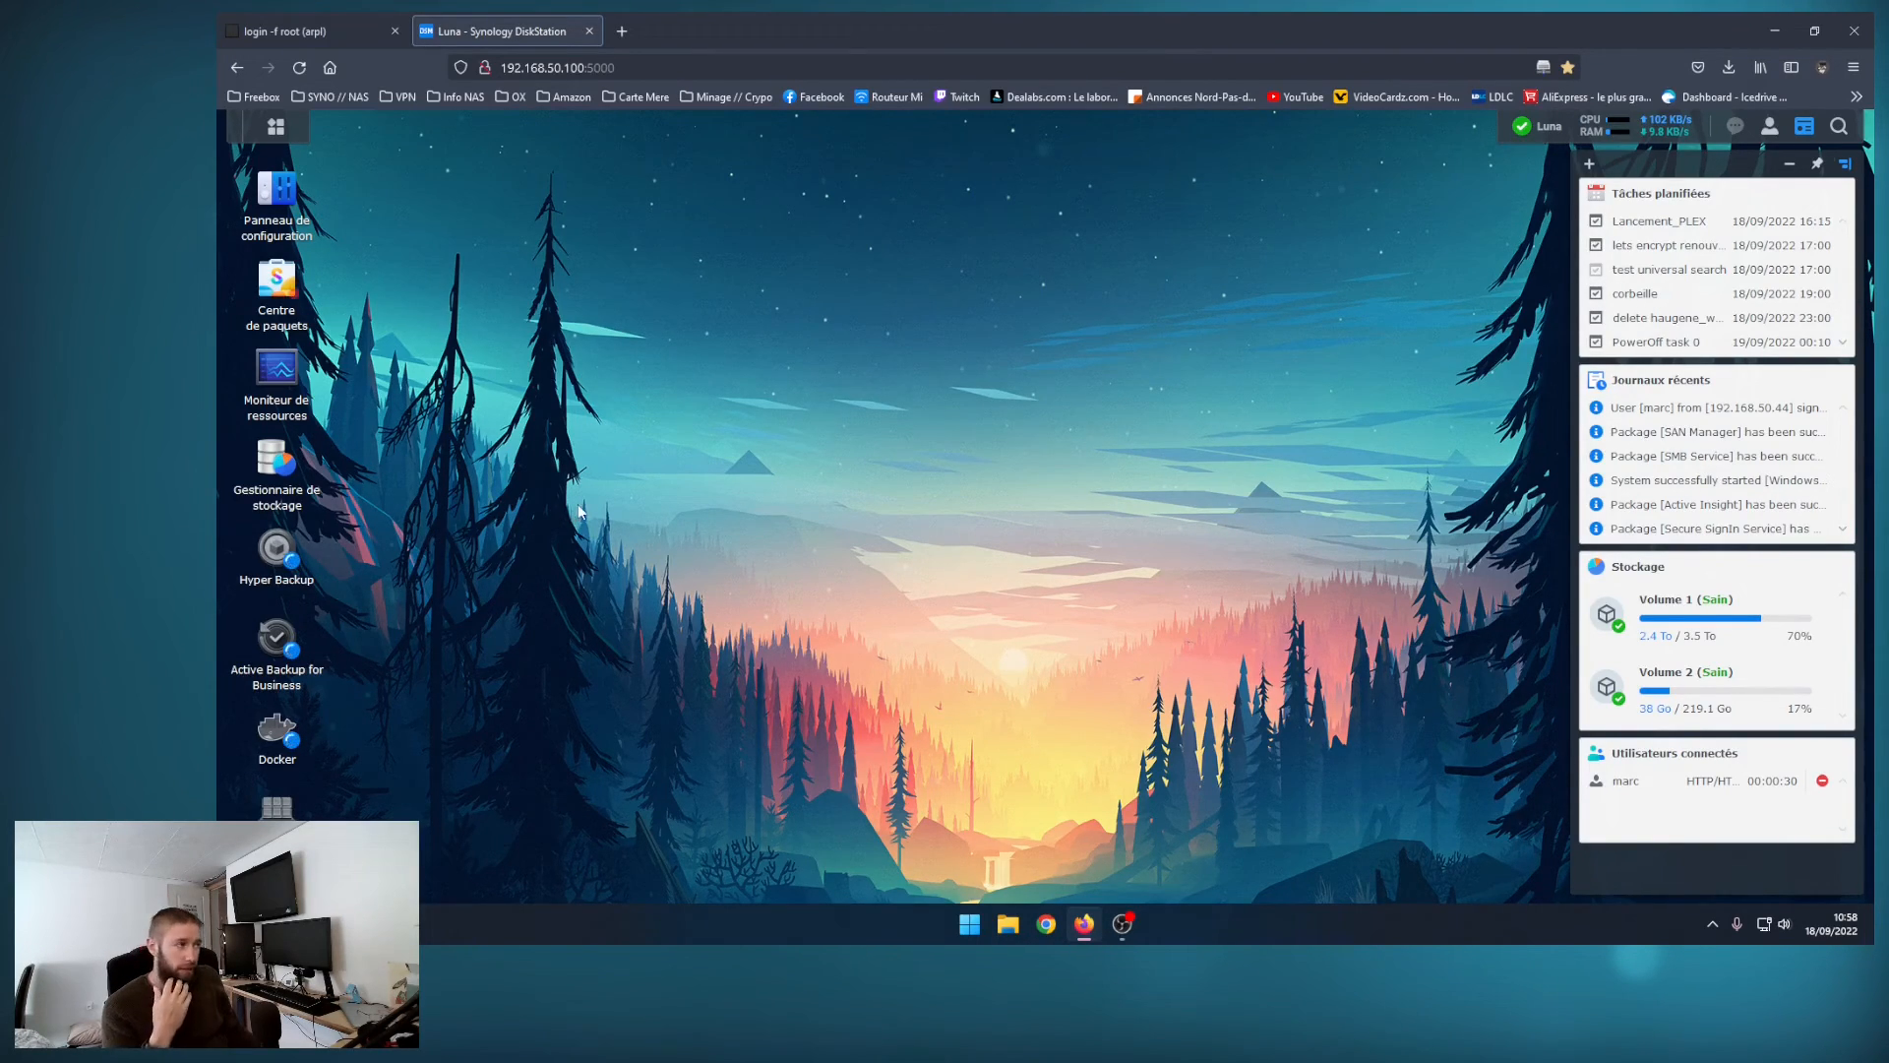
# Step: Check the installed DSM version on the Control Panel's update and restore page
pyautogui.click(286, 197)
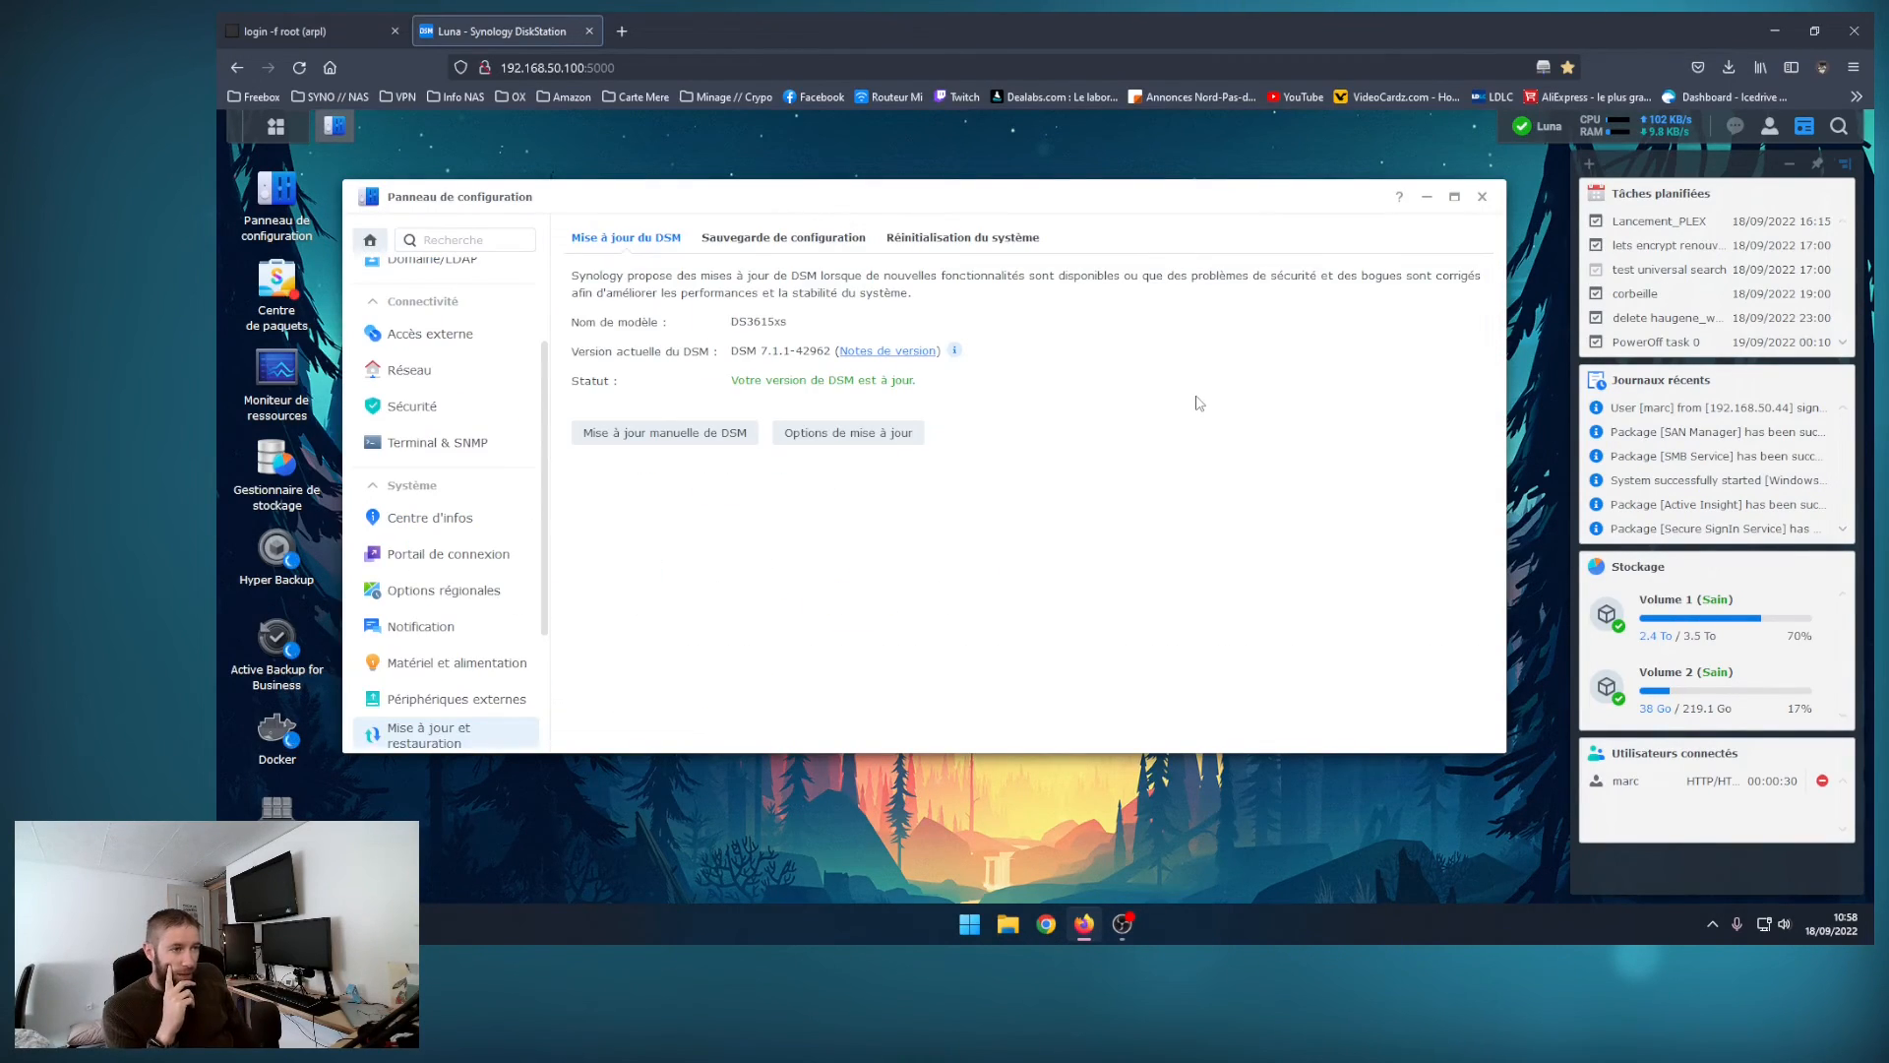
pyautogui.moveTo(833, 352); pyautogui.dragTo(739, 355)
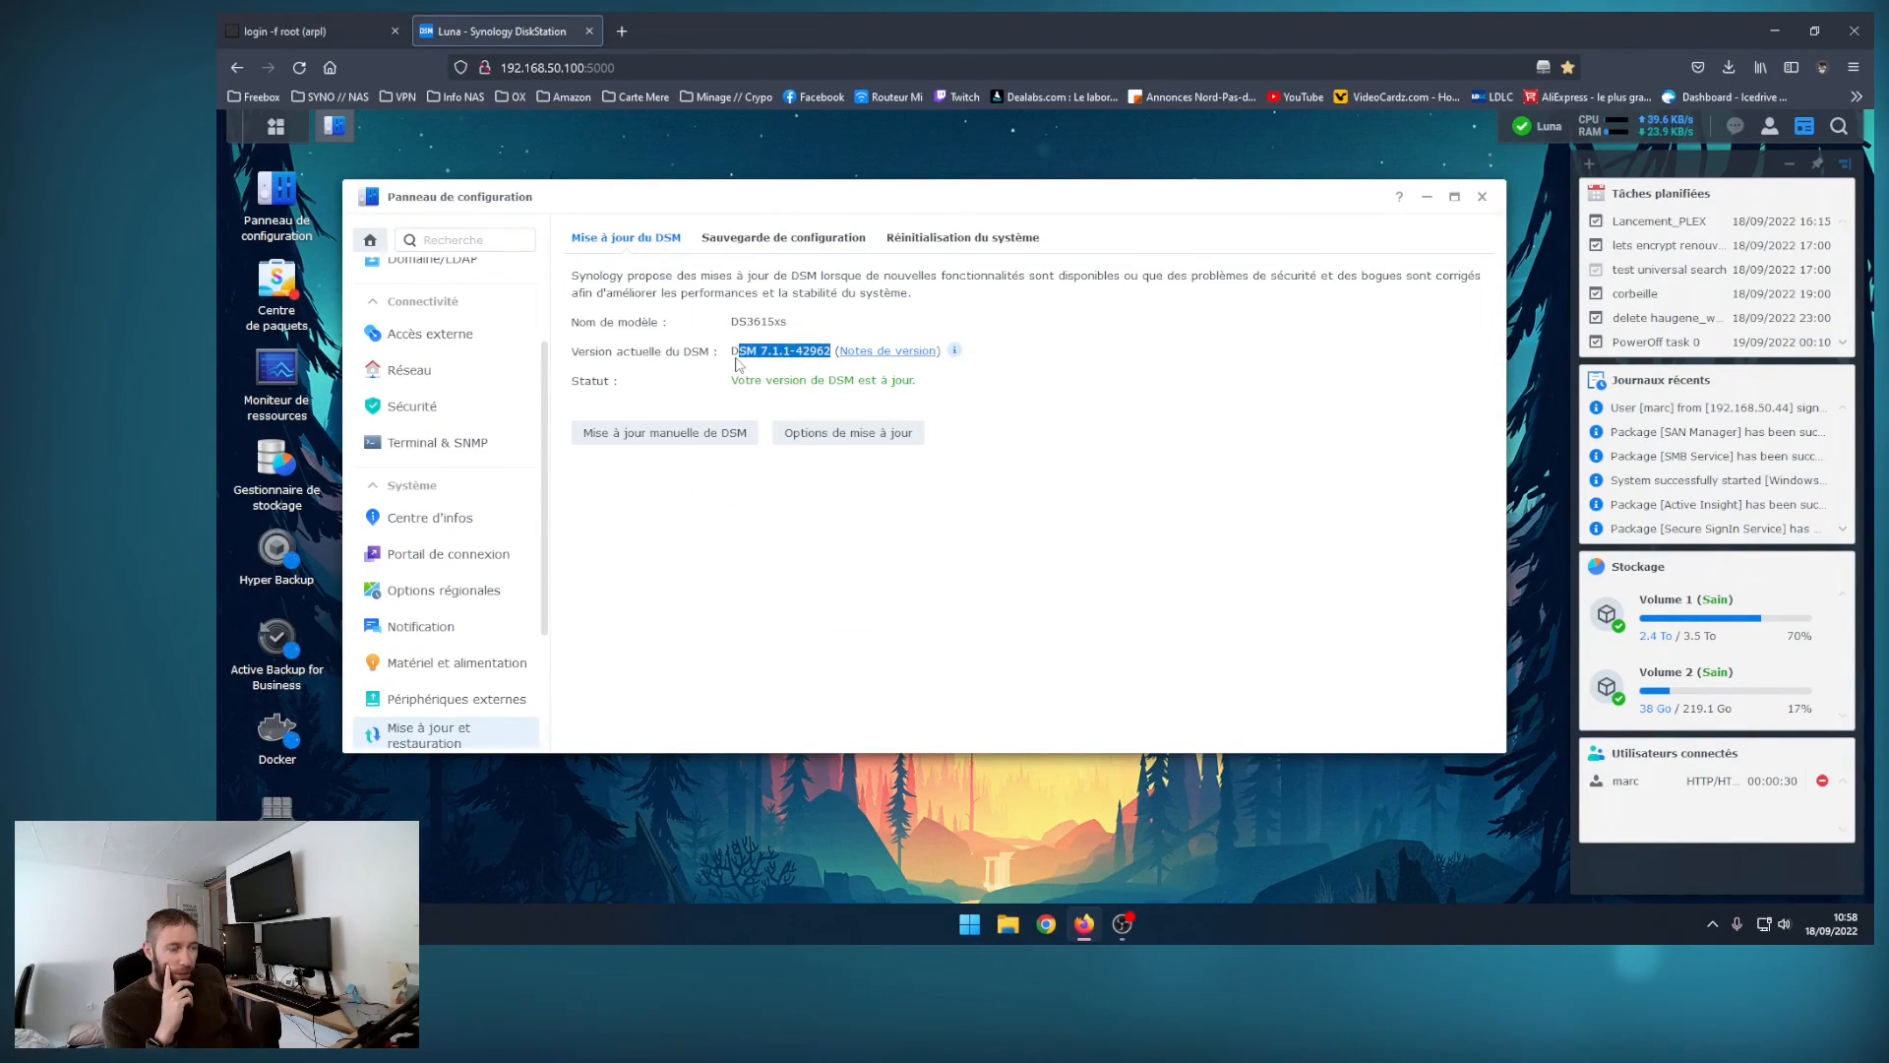
pyautogui.click(1015, 387)
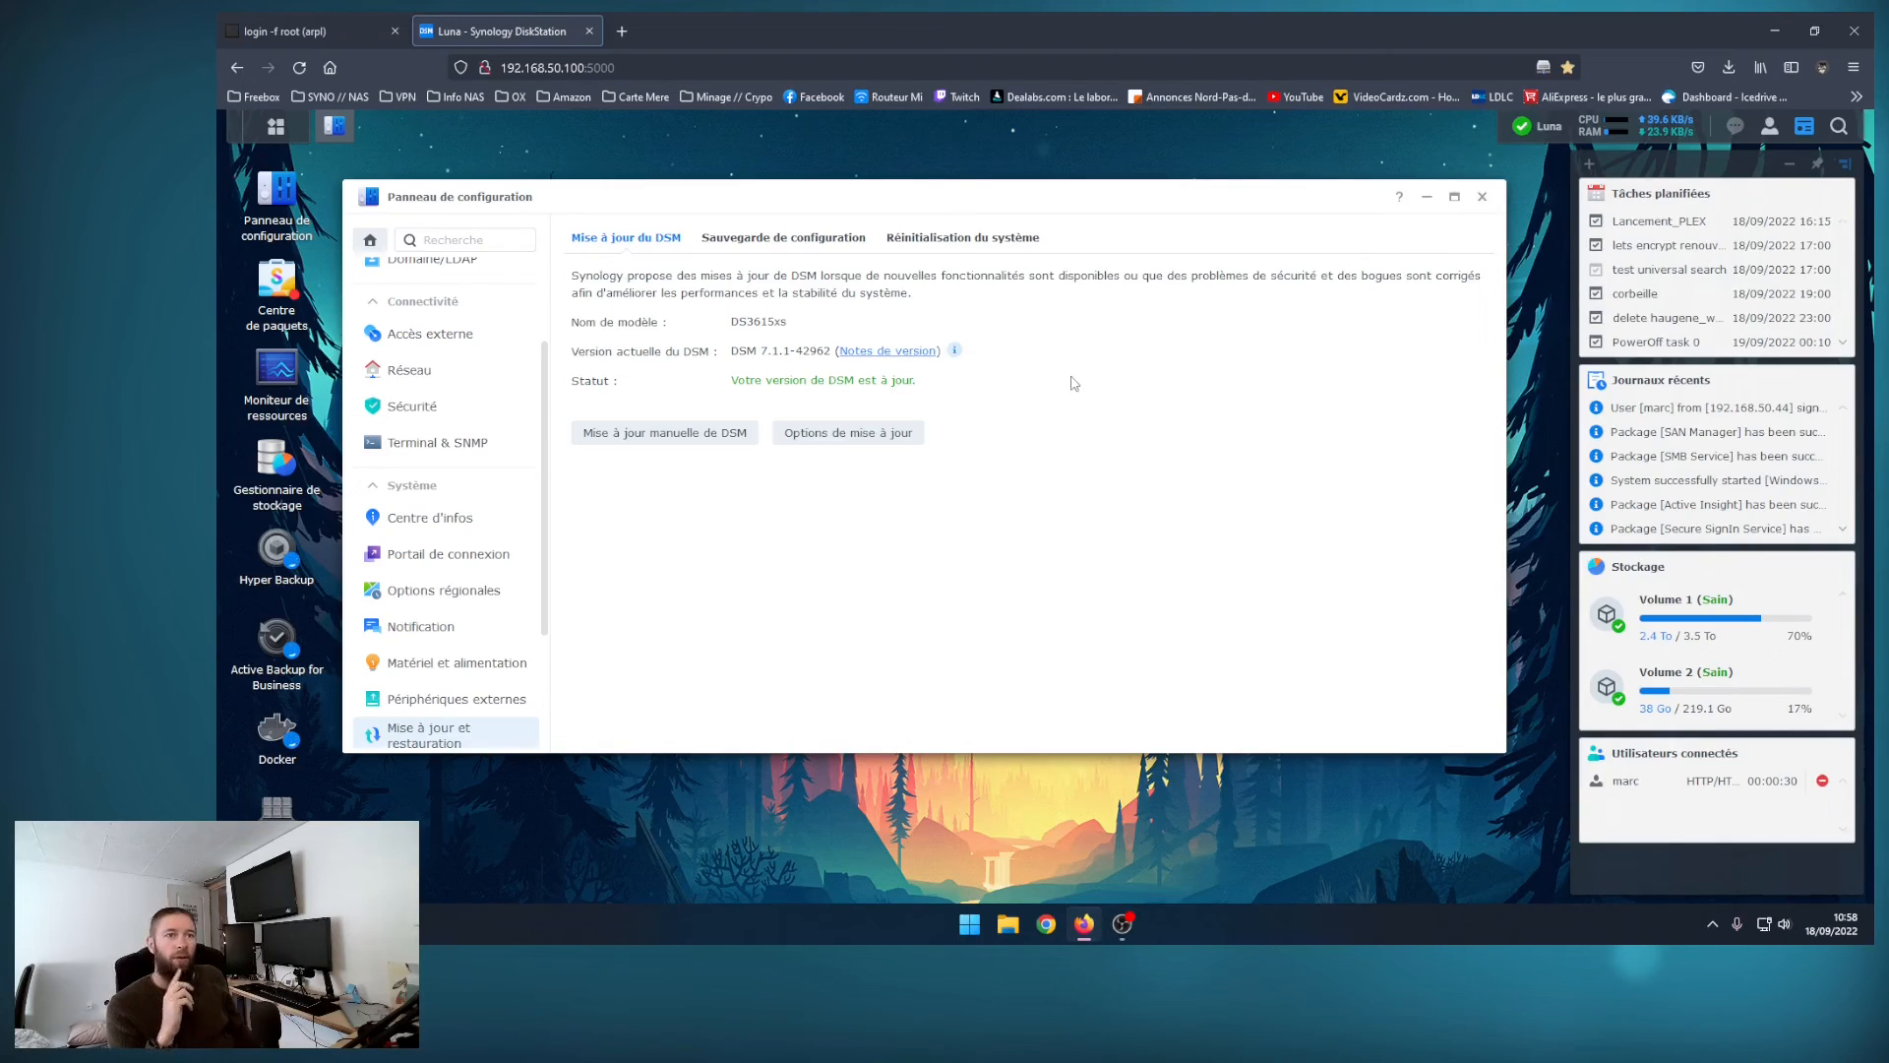
# Step: Return to the loader's boot page and highlight the loader version in its welcome banner
pyautogui.click(322, 33)
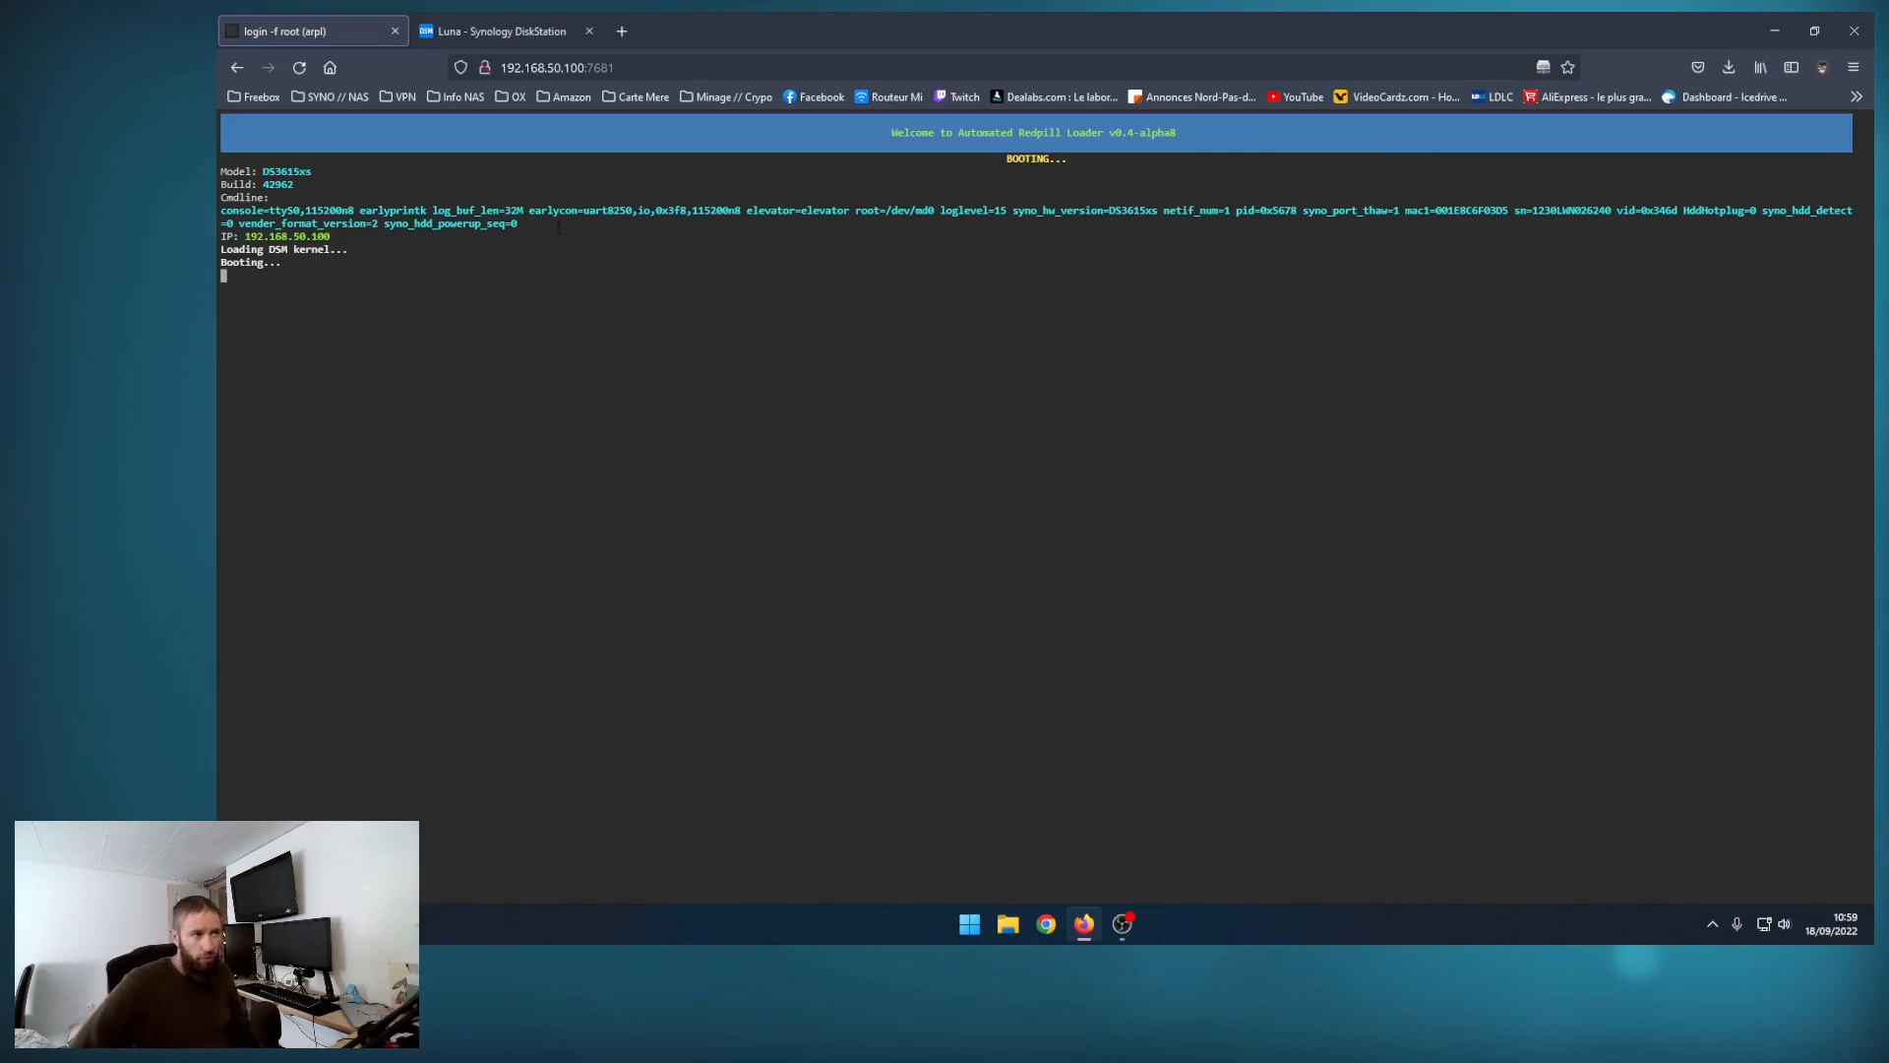
pyautogui.moveTo(1113, 138); pyautogui.dragTo(1107, 136)
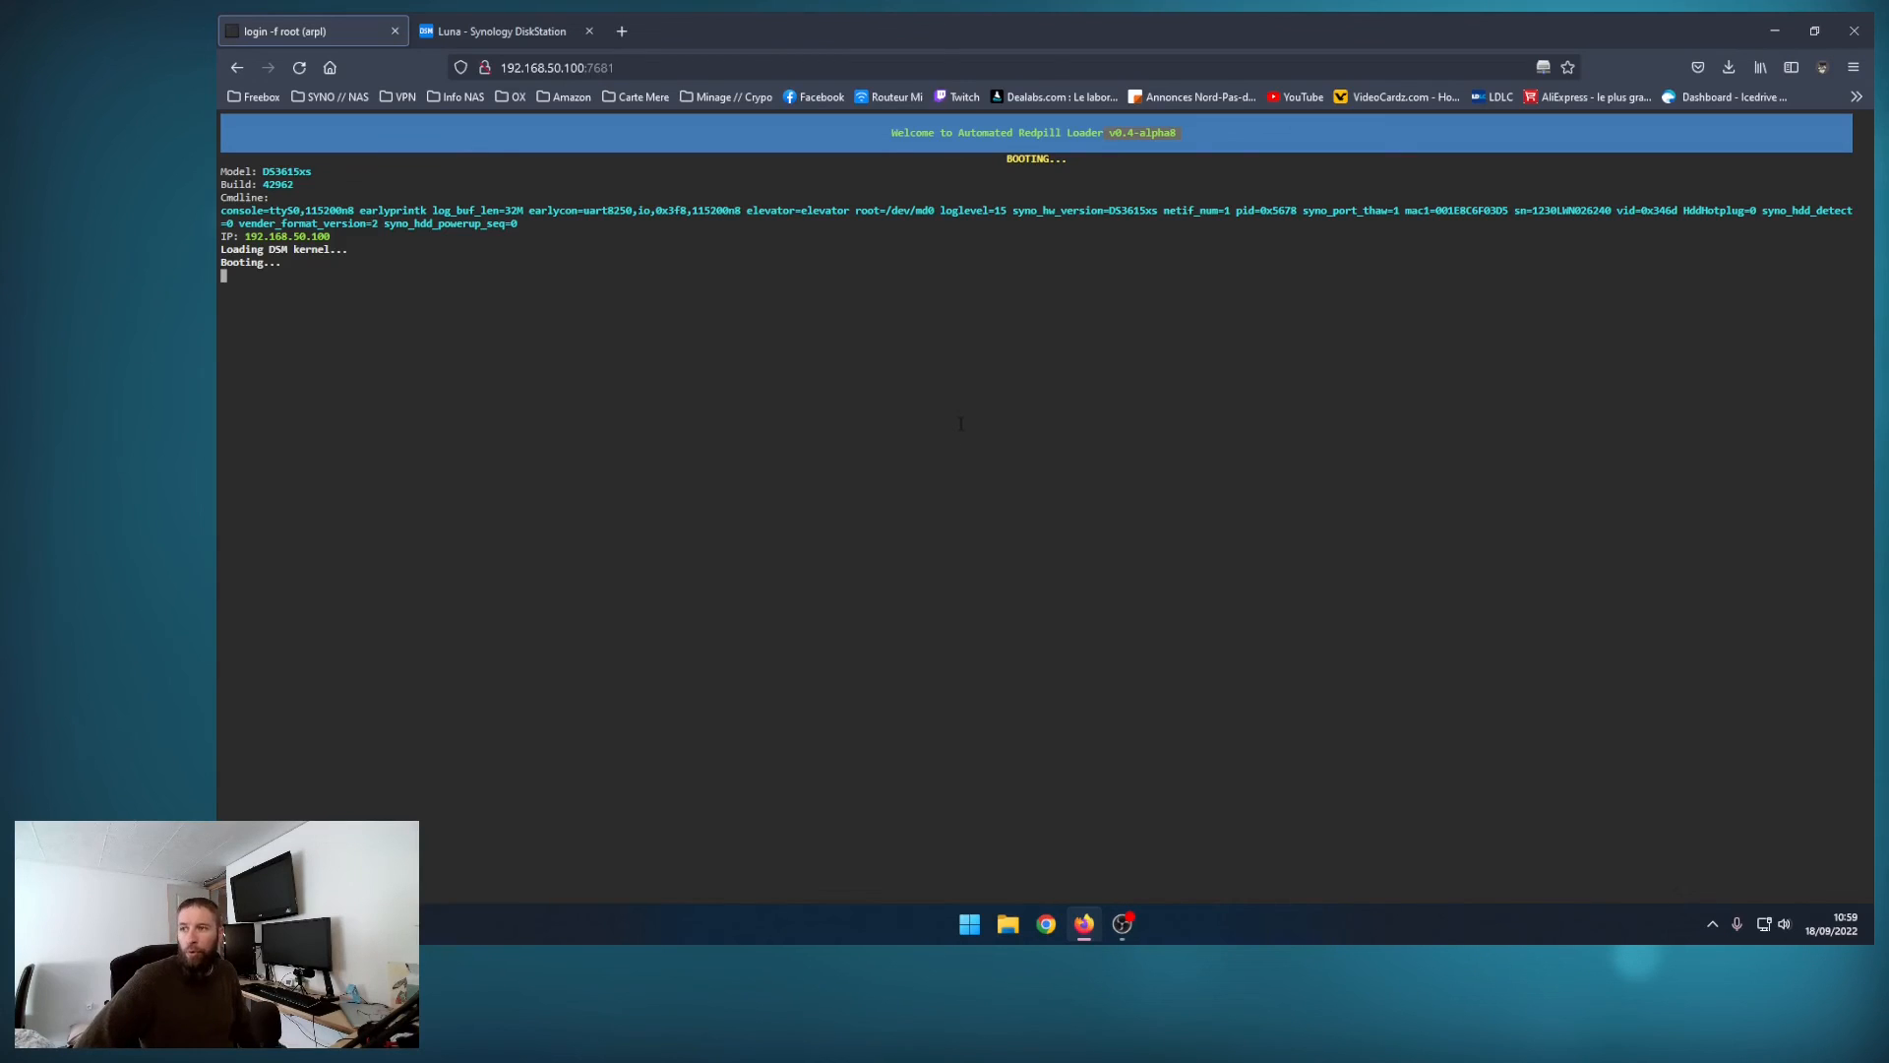